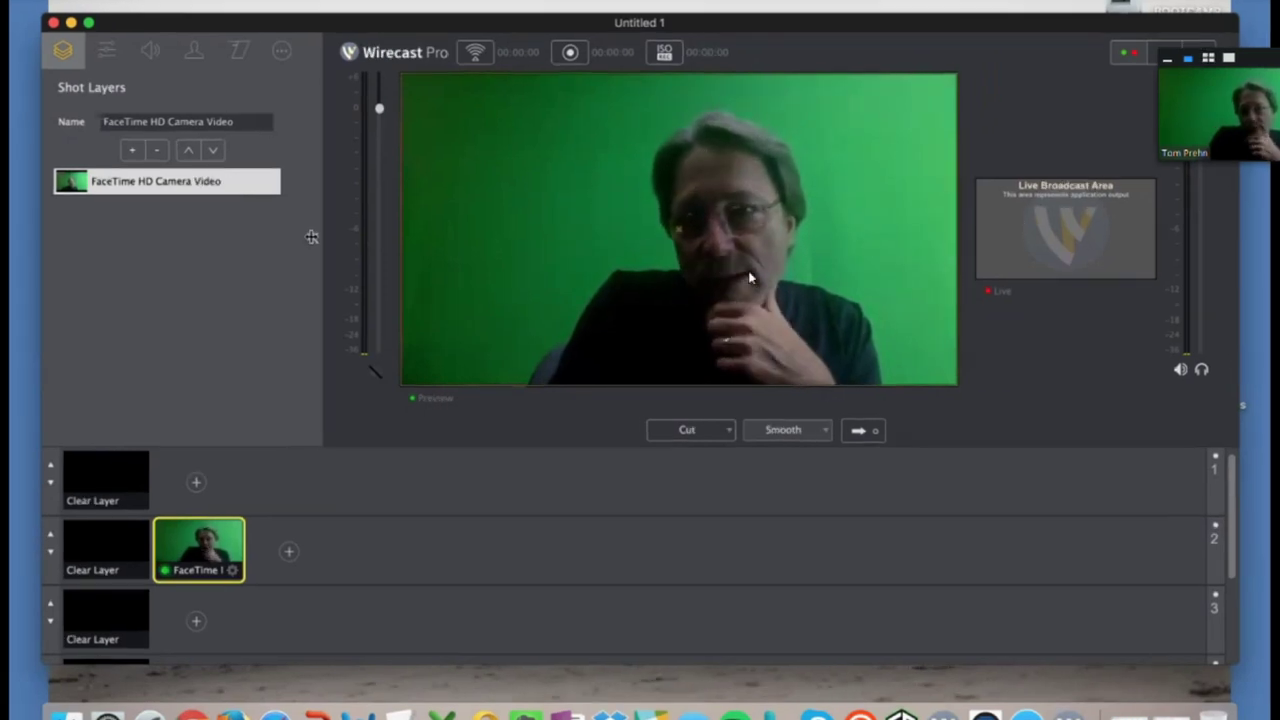
Collapse the Shot Layers panel so the camera Preview and Live areas fill the window
click(312, 236)
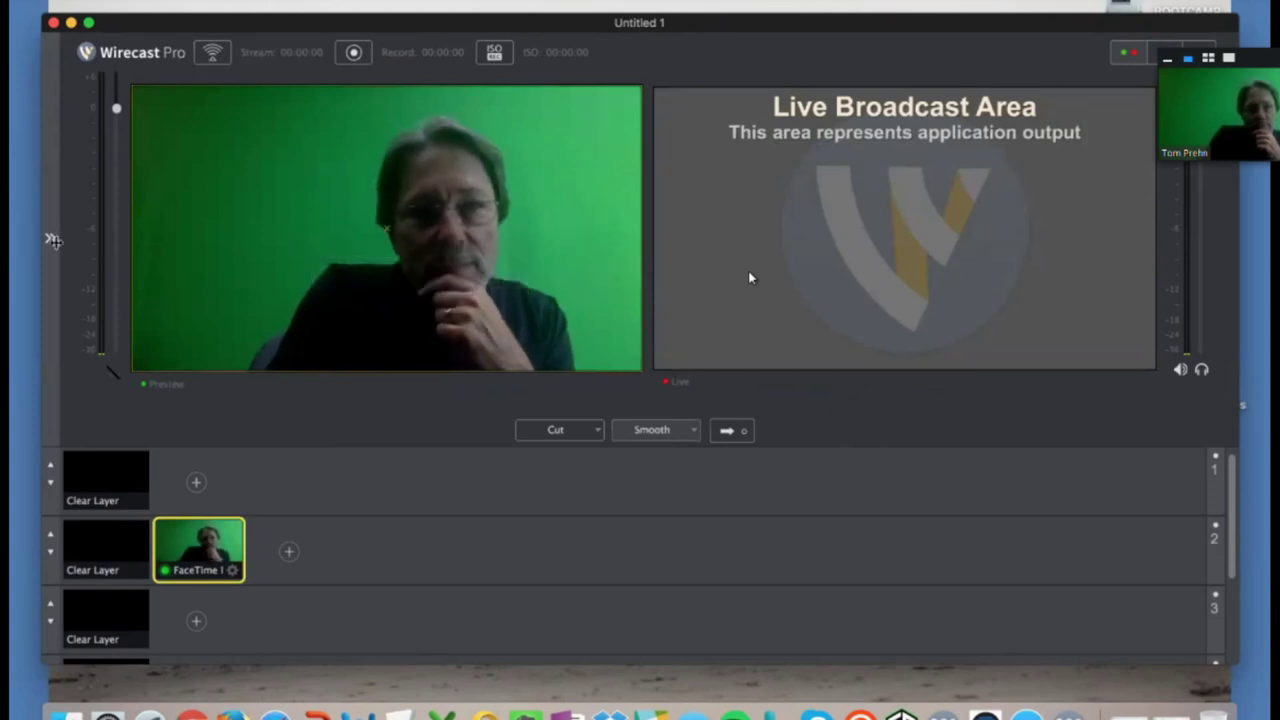
Expand the Shot Layers panel again and show the camera shot's Shot Layer Properties
click(50, 240)
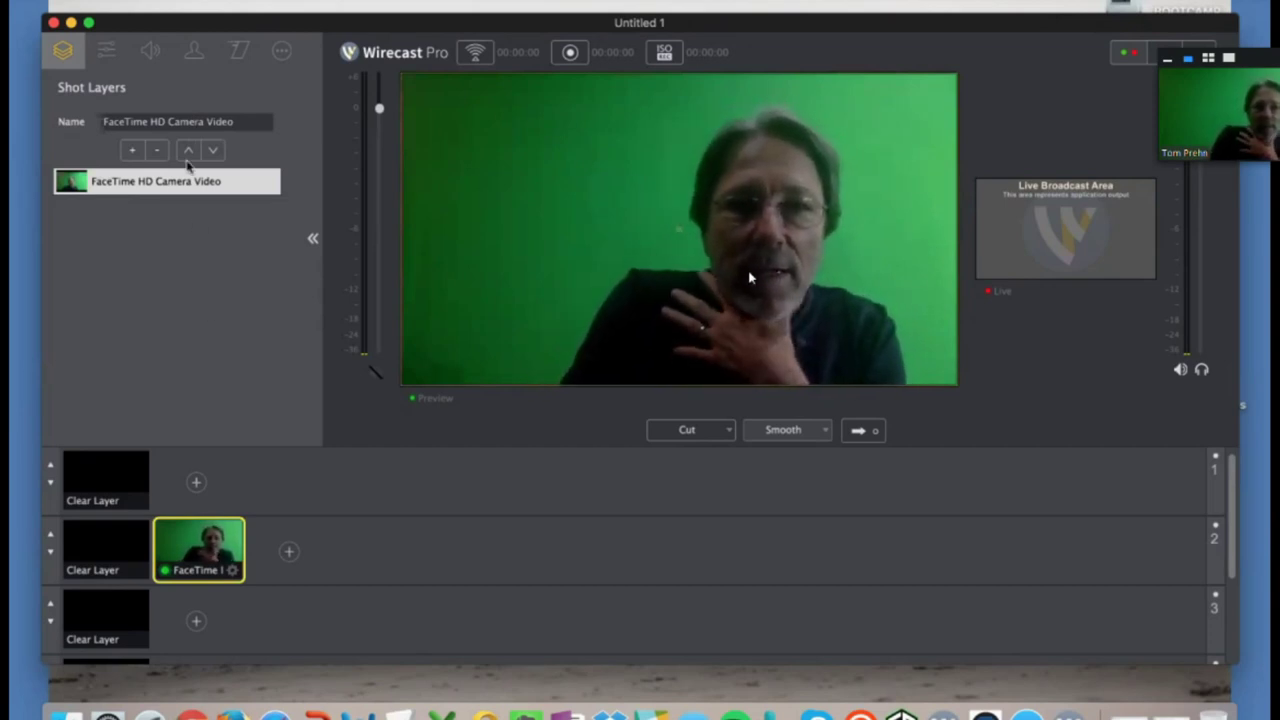
click(107, 53)
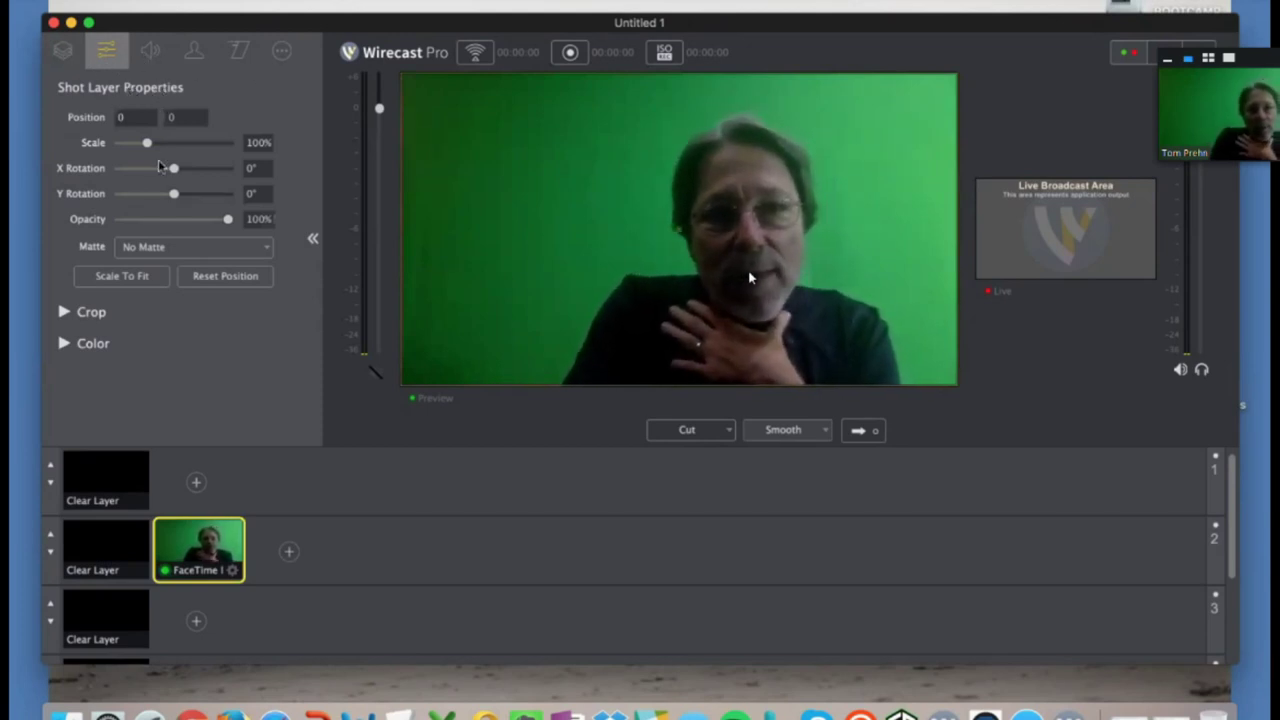
Scale the camera shot, lower its opacity to 93%, apply a Heart matte, then reset size and rotation
drag(148, 145, 151, 200)
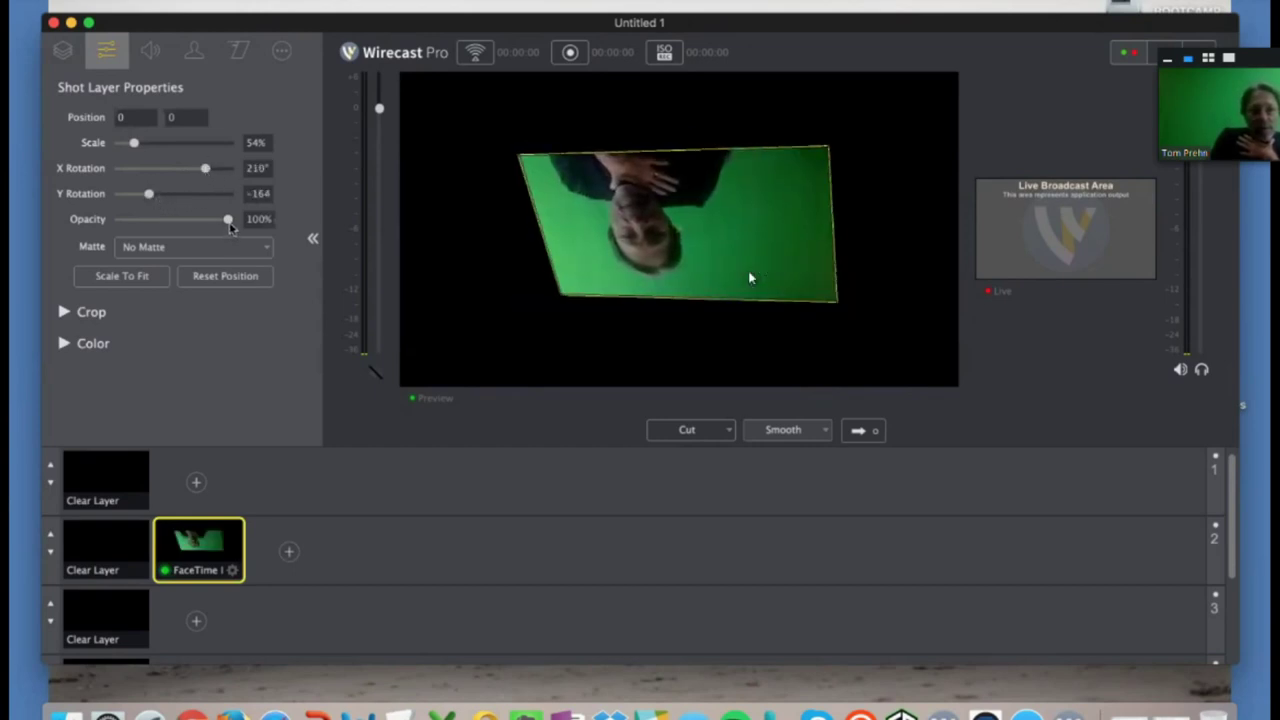
mouse_move(229, 224)
mouse_down()
mouse_move(165, 227)
mouse_move(222, 229)
mouse_up()
click(230, 249)
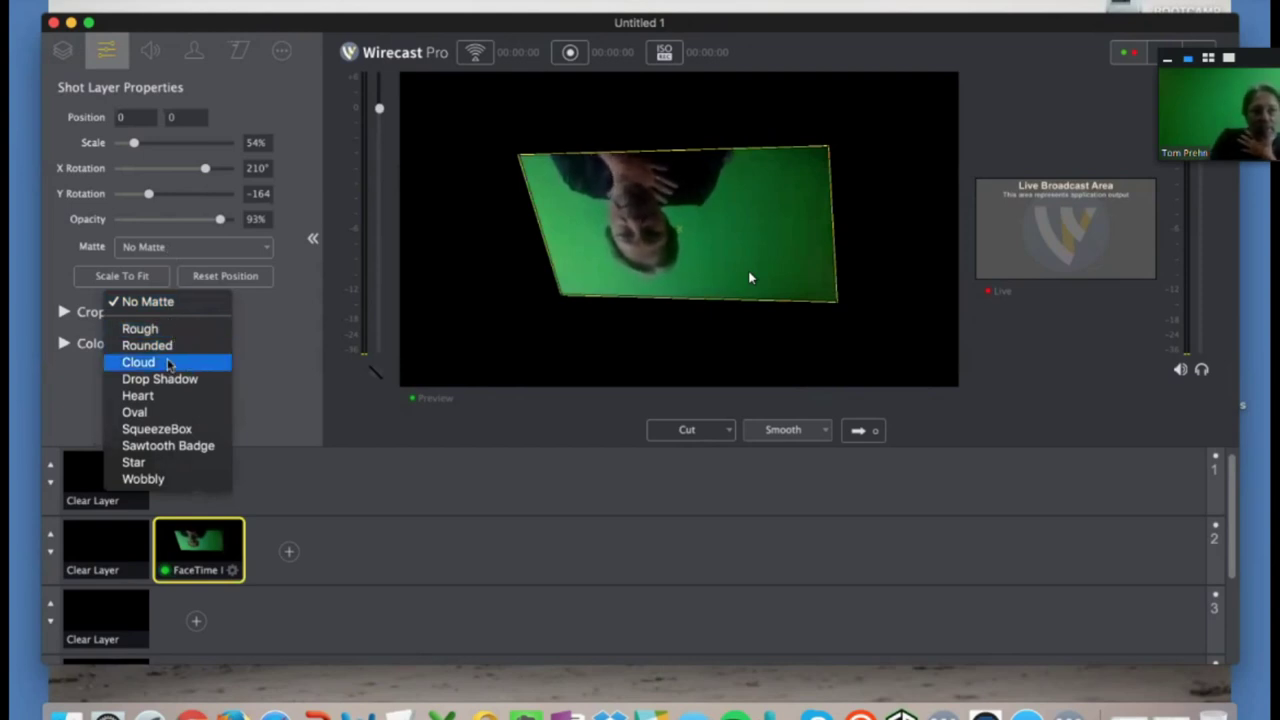
click(140, 396)
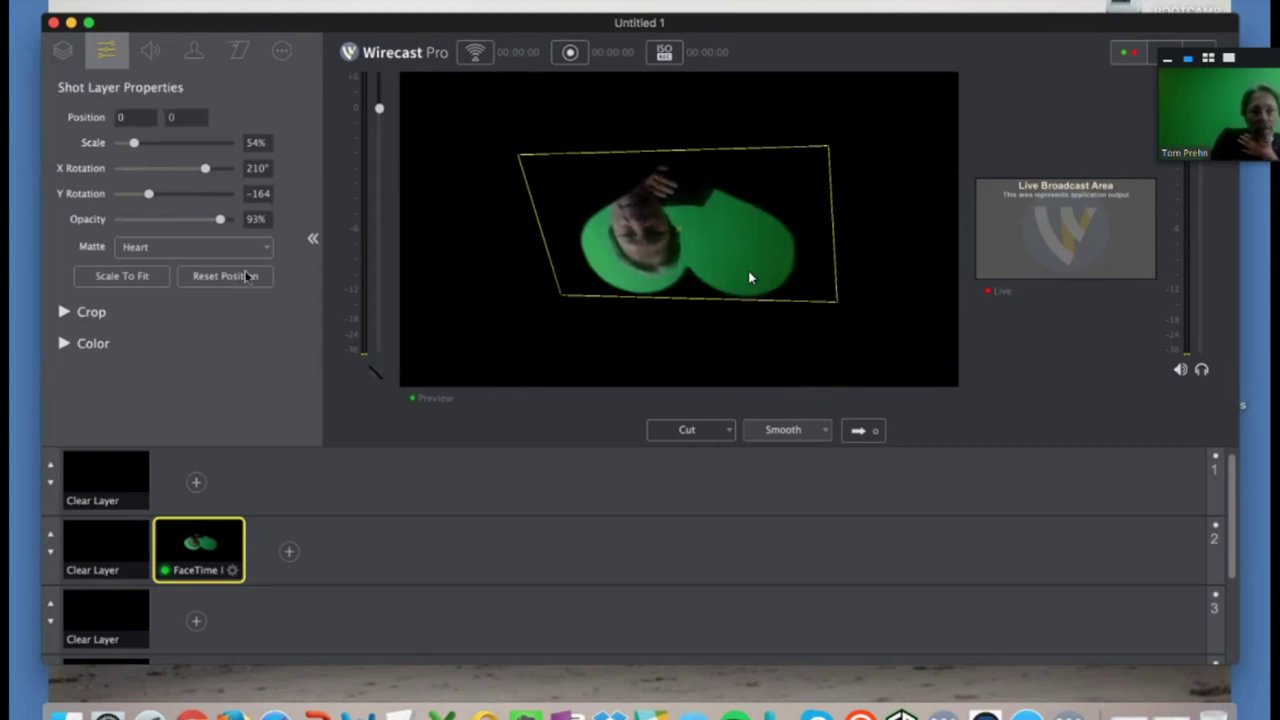
click(248, 276)
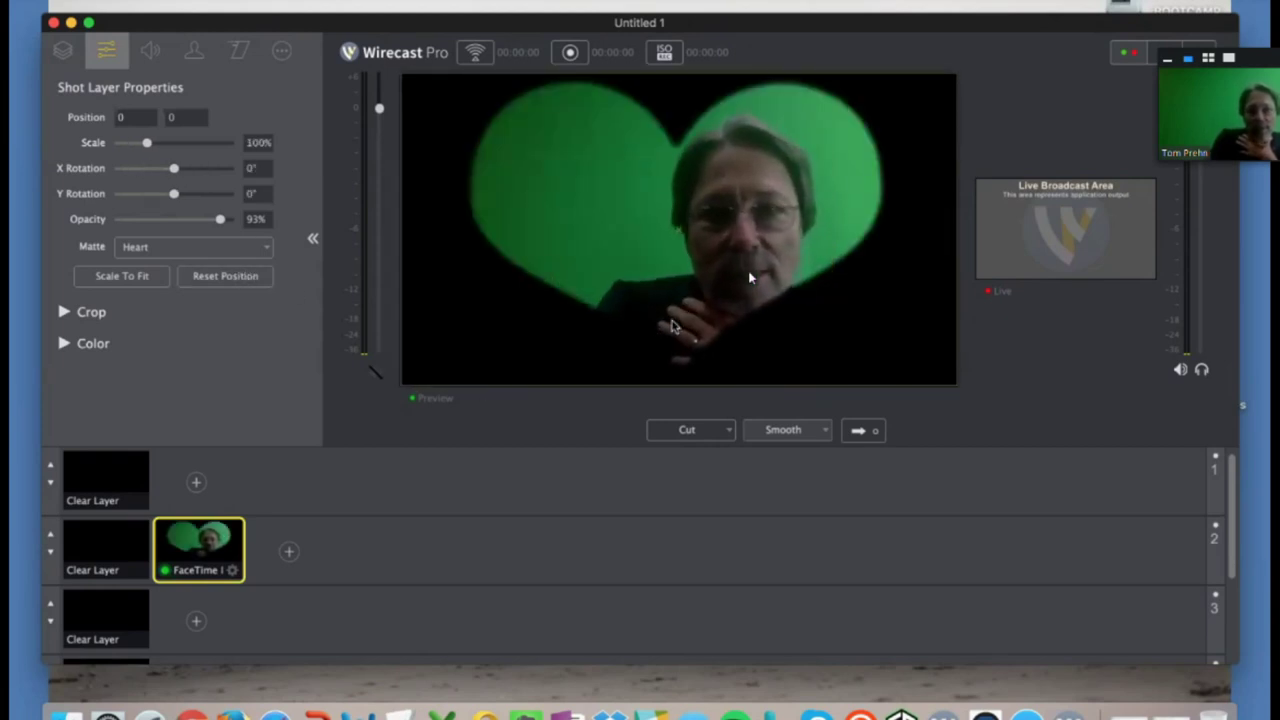
Expand the Crop settings and try the Left crop slider without changing it
click(66, 315)
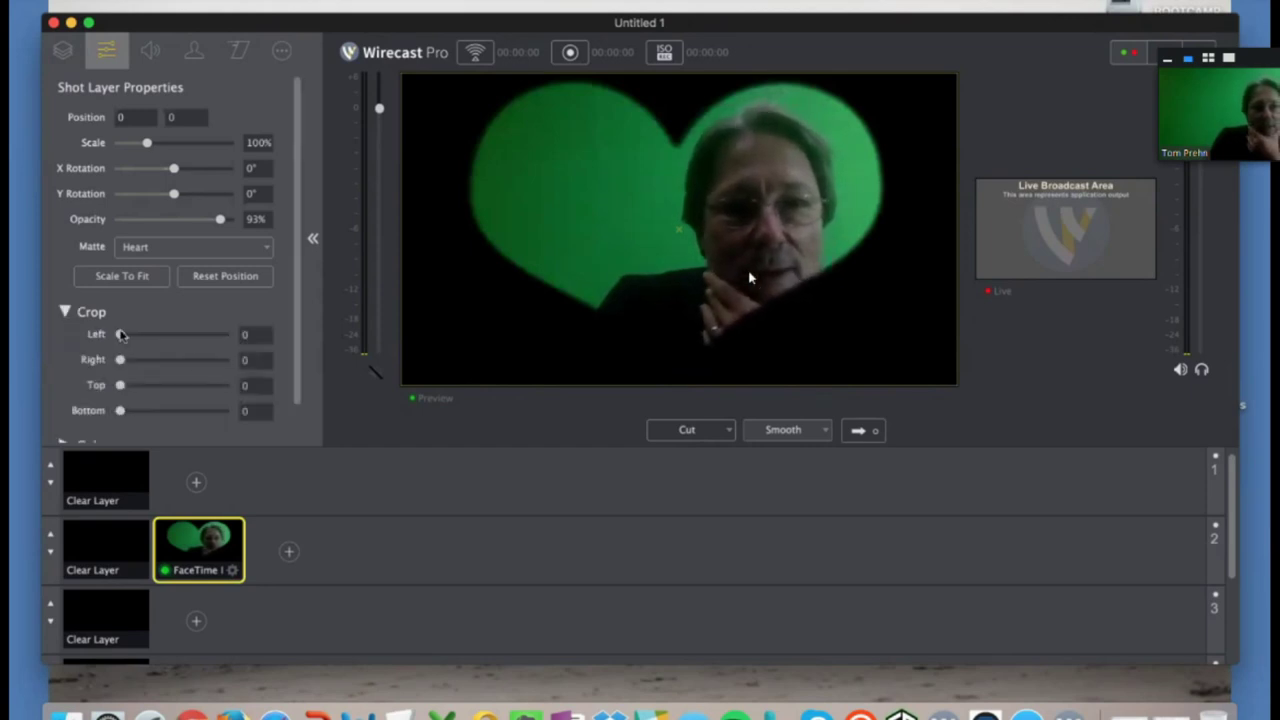
mouse_move(120, 335)
mouse_down()
mouse_move(157, 335)
mouse_move(120, 335)
mouse_up()
scroll(221, 362, down, 2)
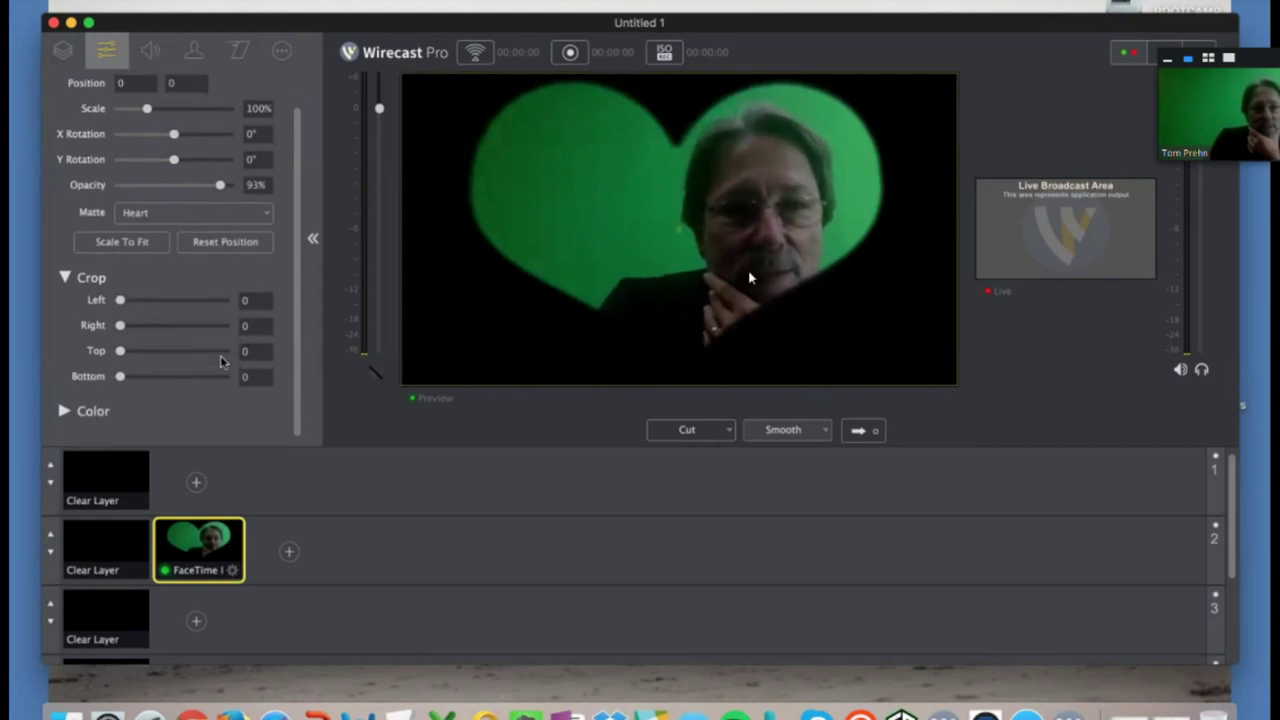
Raise the shot's colour saturation to 1.80, then reset the colour adjustments to defaults
click(65, 411)
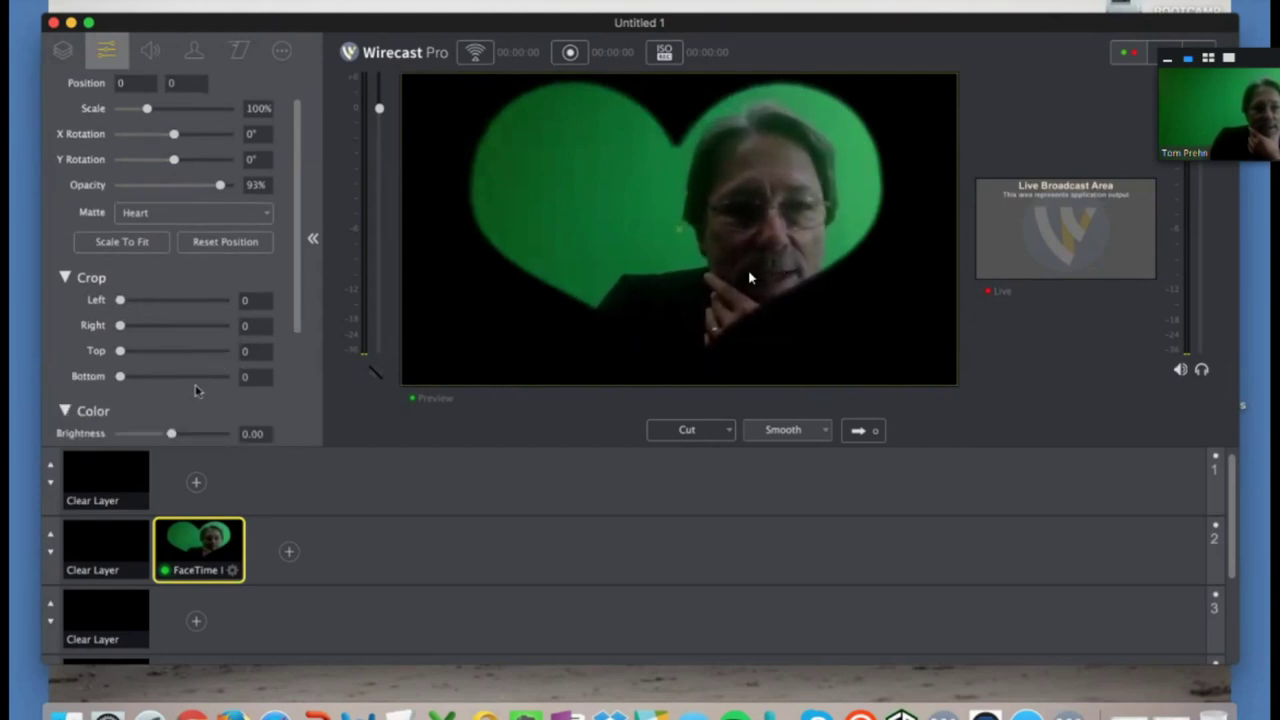
scroll(298, 302, down, 5)
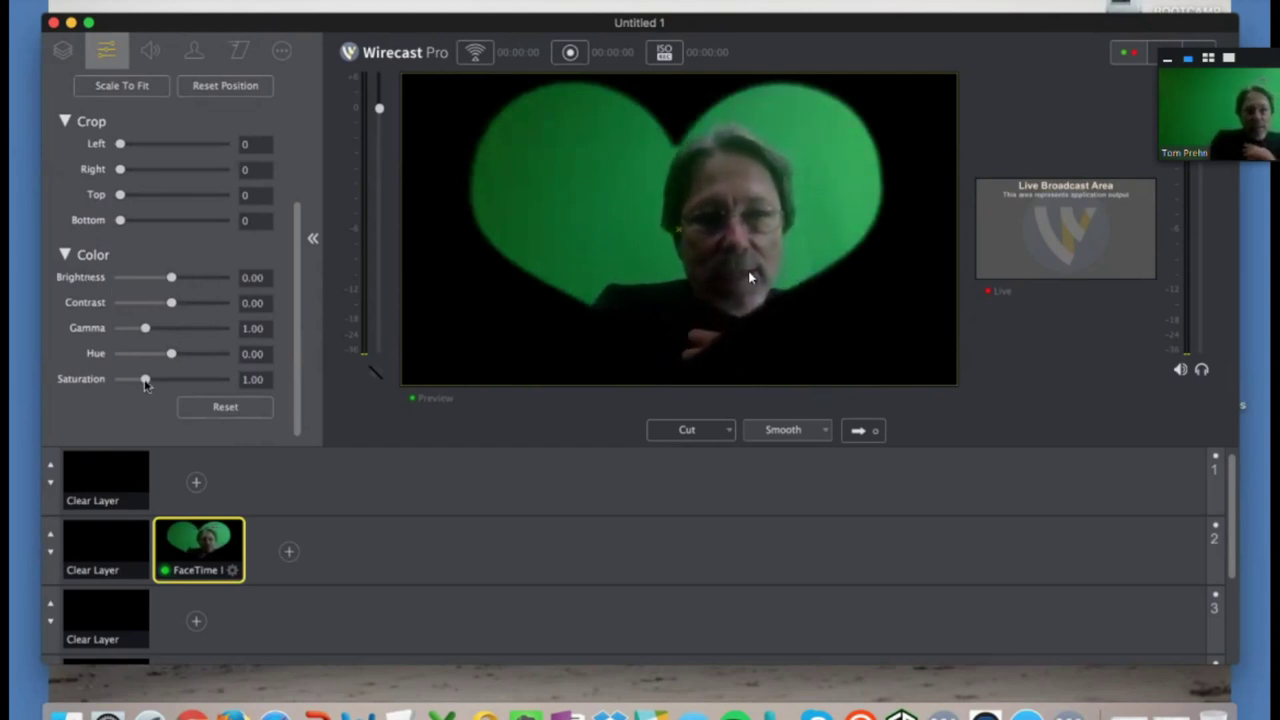
mouse_move(145, 379)
mouse_down()
mouse_move(226, 383)
mouse_move(114, 379)
mouse_move(223, 379)
mouse_move(168, 379)
mouse_up()
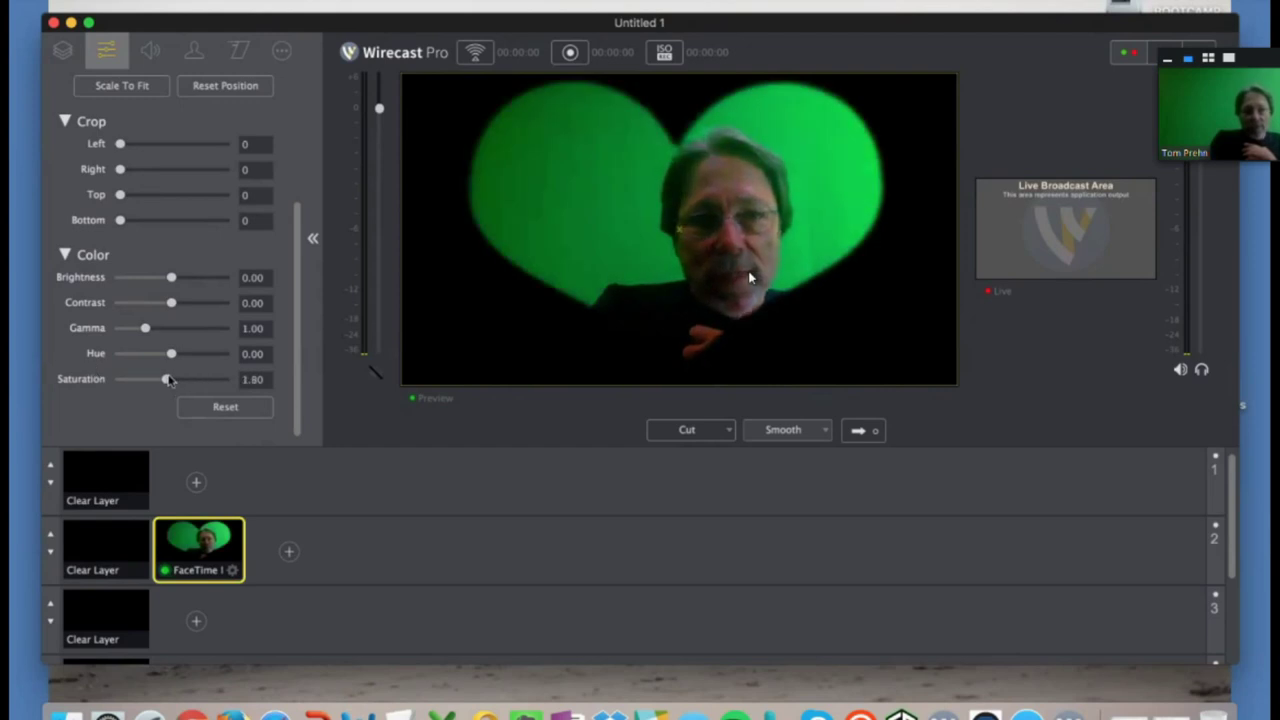
click(226, 408)
Look through the shot's Audio, Chroma Key and Build settings
click(151, 51)
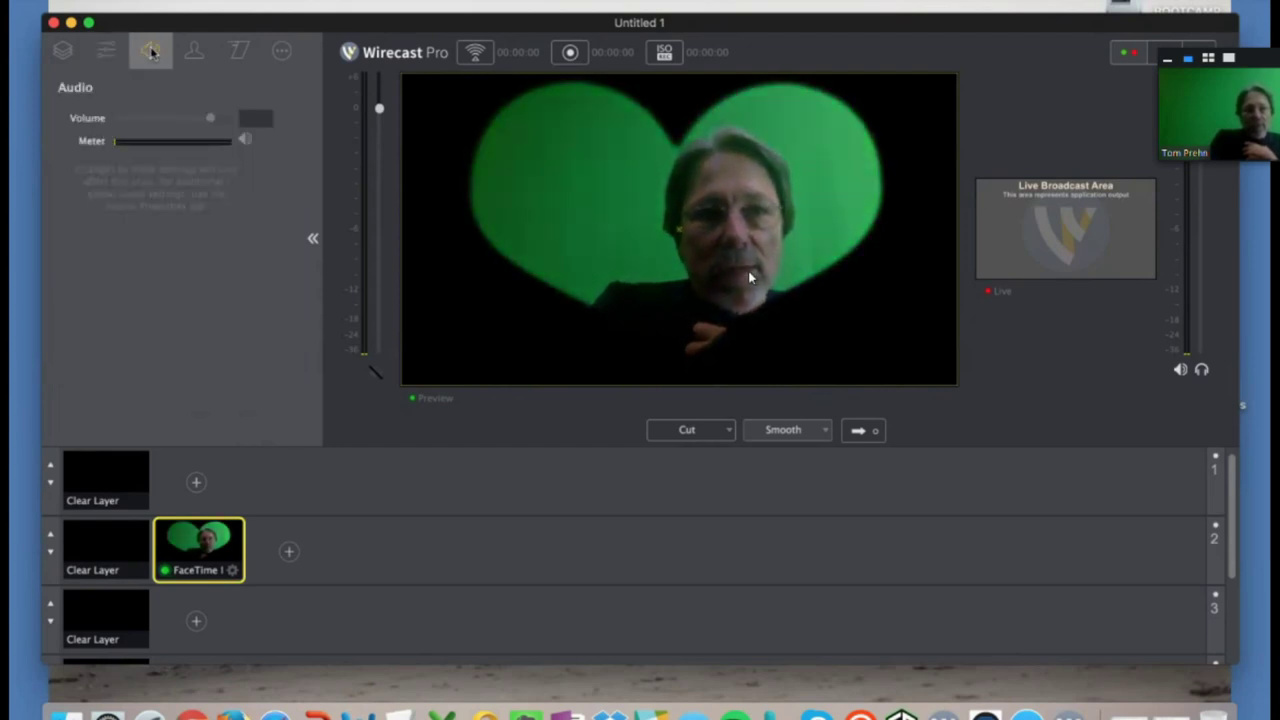
click(194, 51)
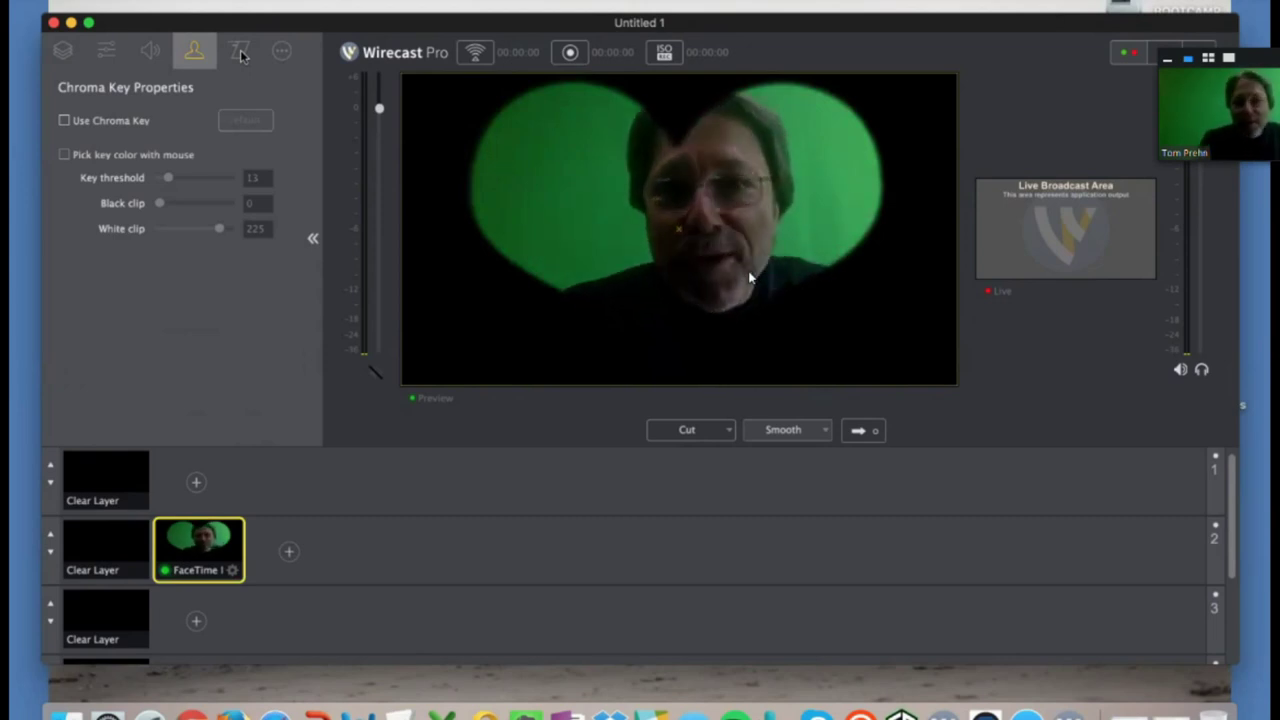
click(240, 52)
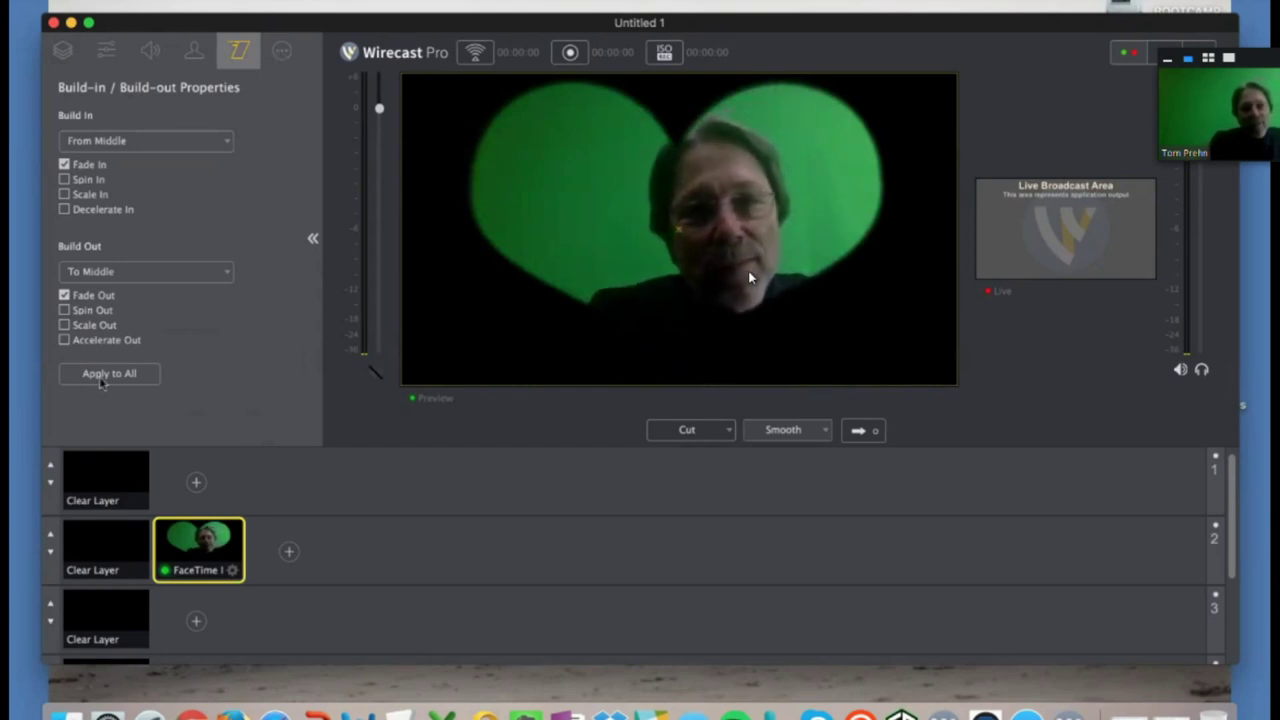
View the camera's device properties, keeping Video FPS at 30
click(282, 54)
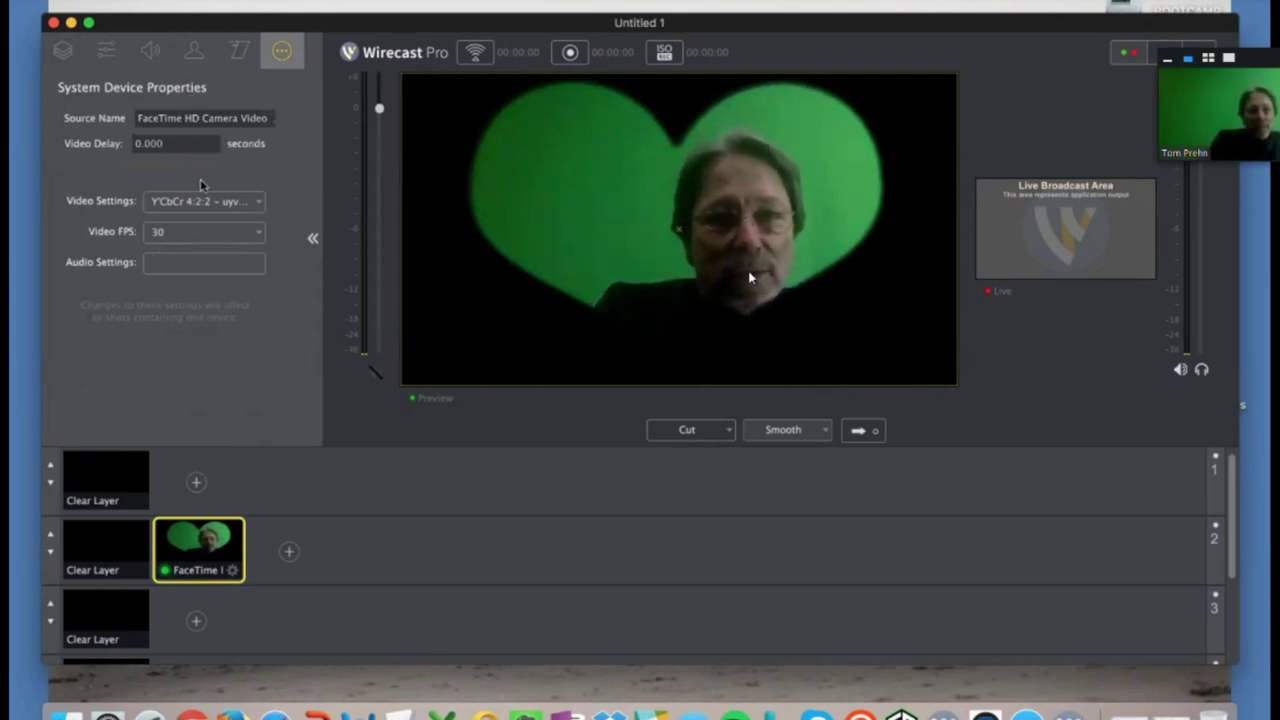
click(262, 232)
click(245, 313)
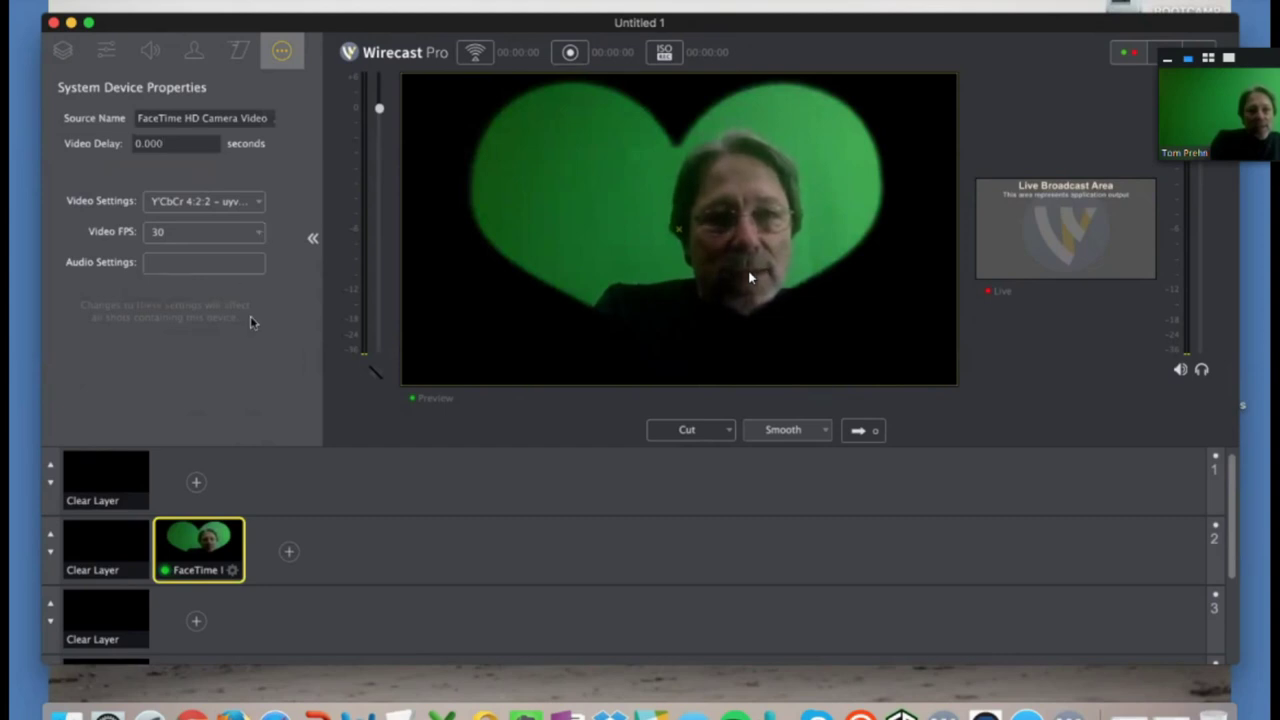
Dismiss layer 1's source list without adding anything and return to the Shot Layers overview
click(196, 483)
key(Escape)
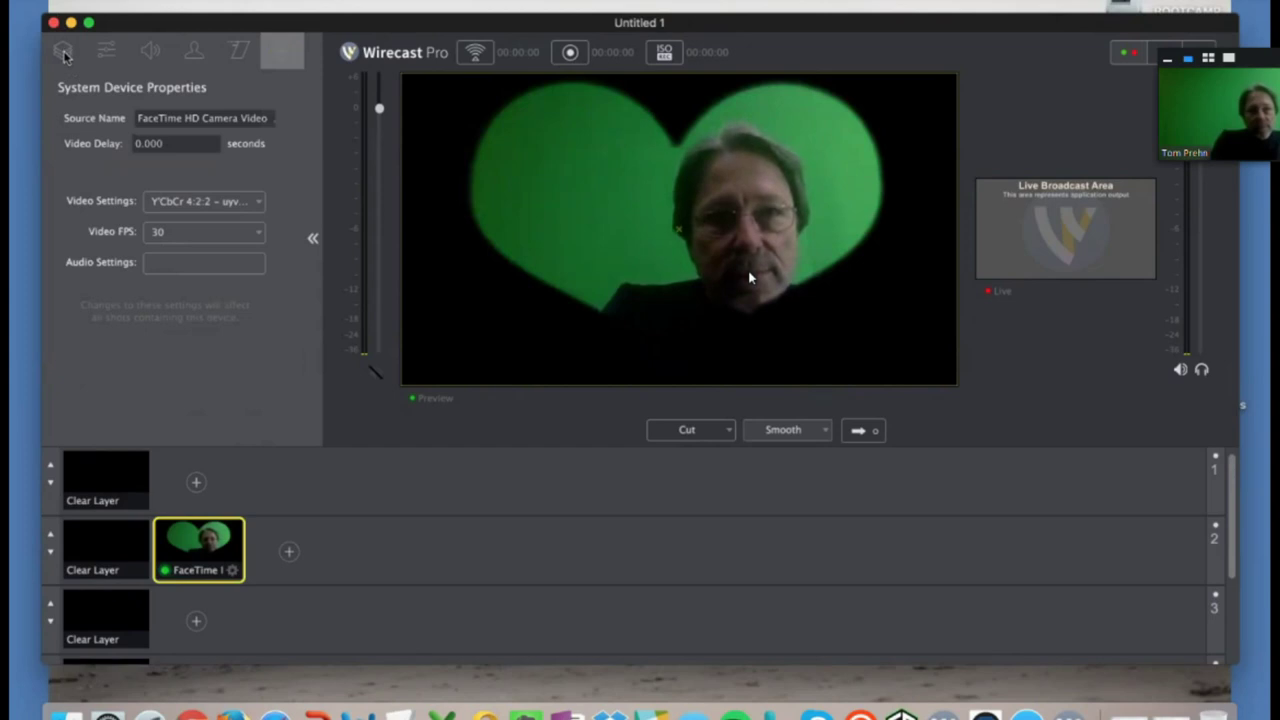
click(62, 52)
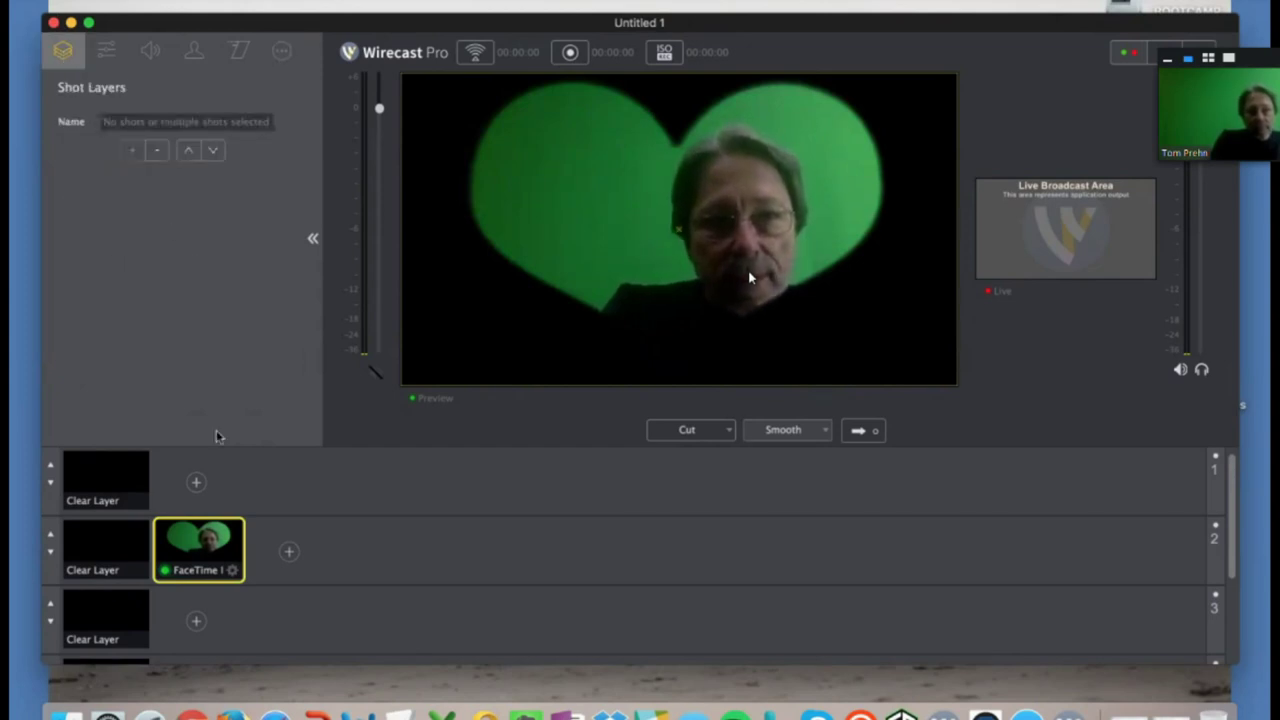
Select the FaceTime camera shot in layer 2 and set its Matte to No Matte
click(209, 550)
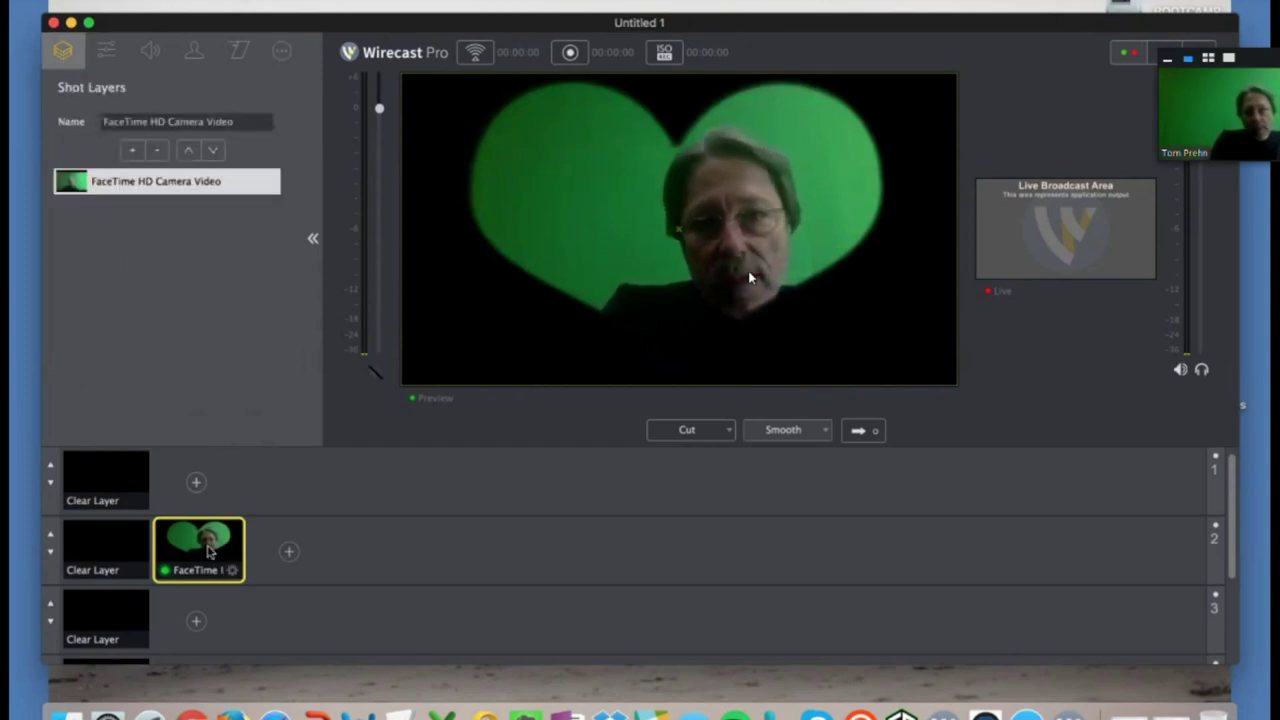
click(107, 52)
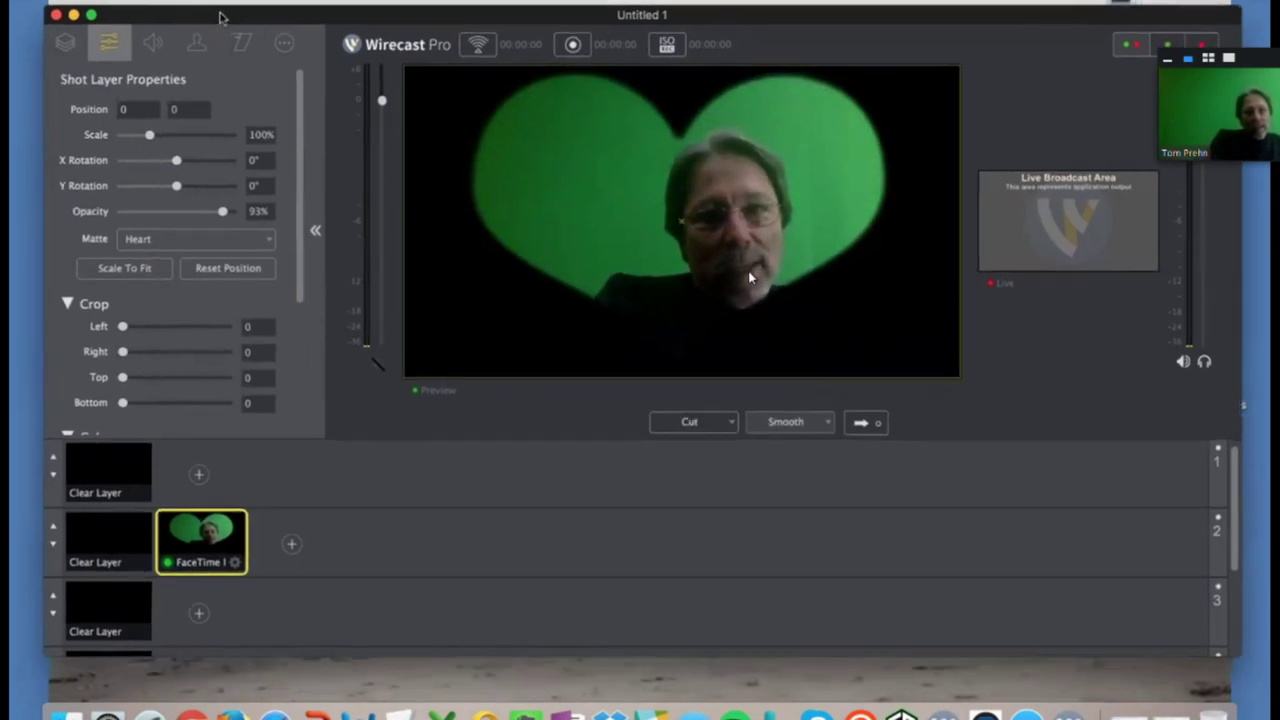
drag(220, 26, 212, 20)
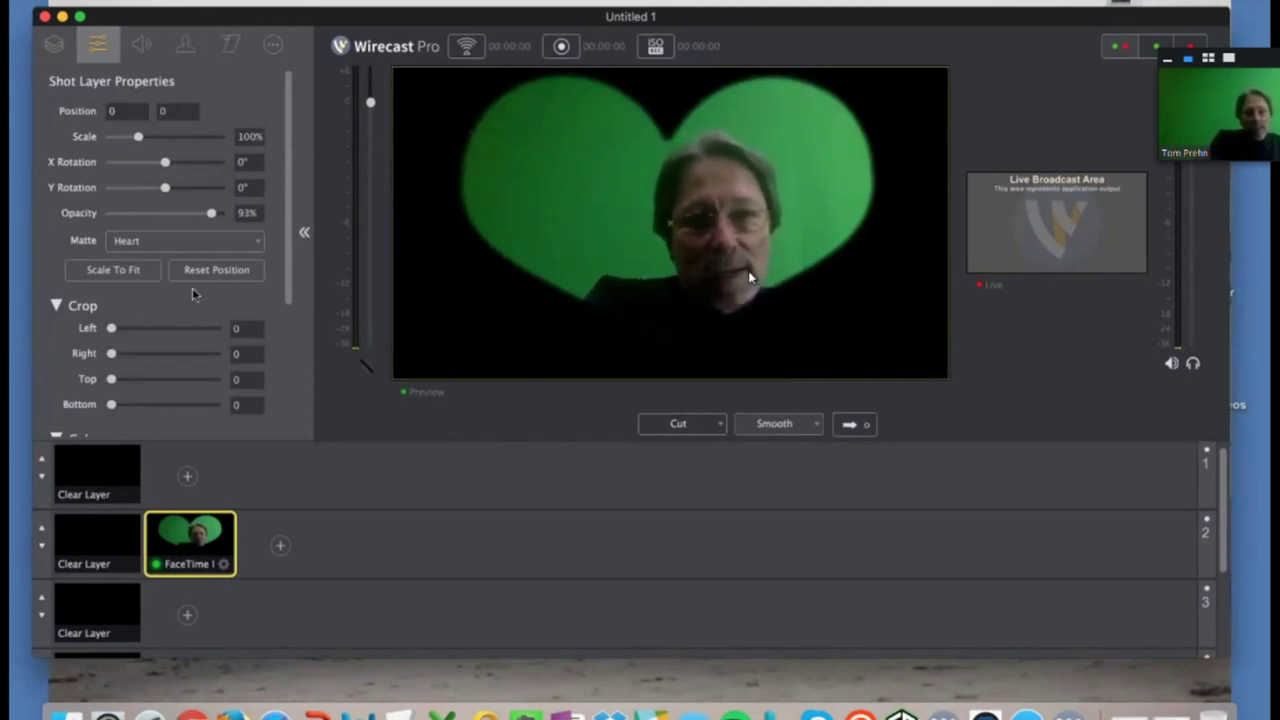
click(236, 240)
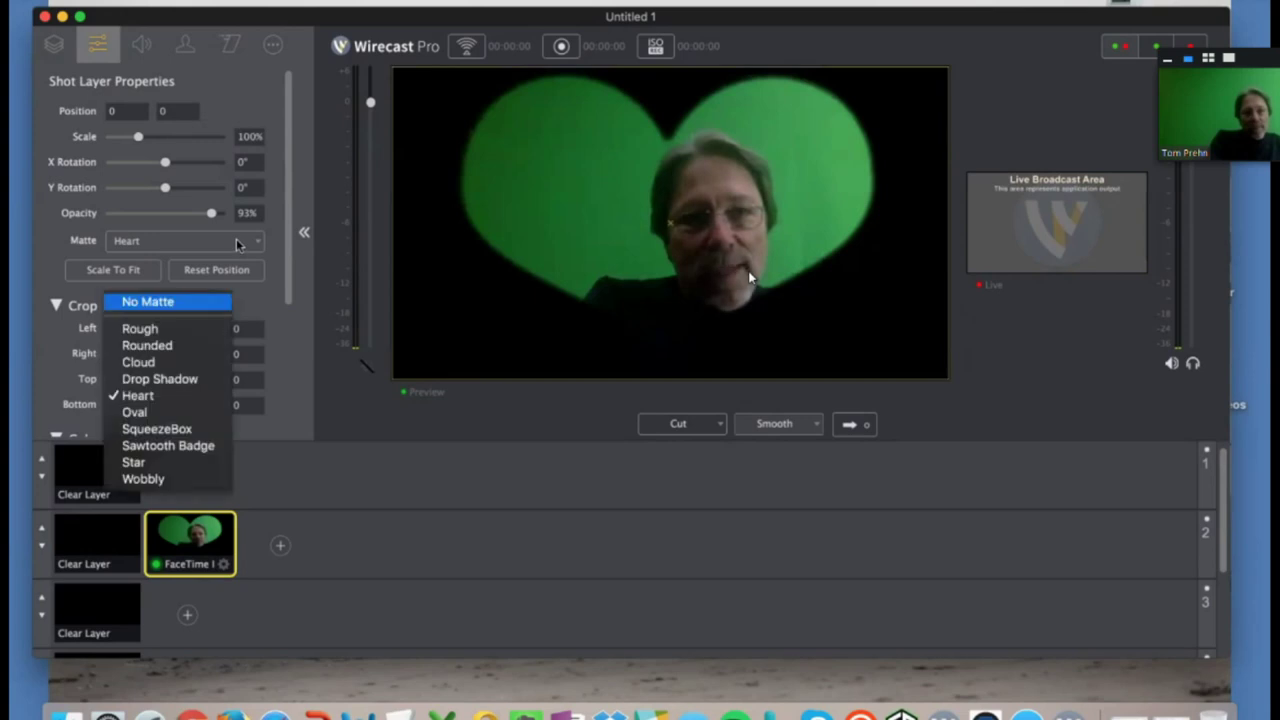
click(163, 302)
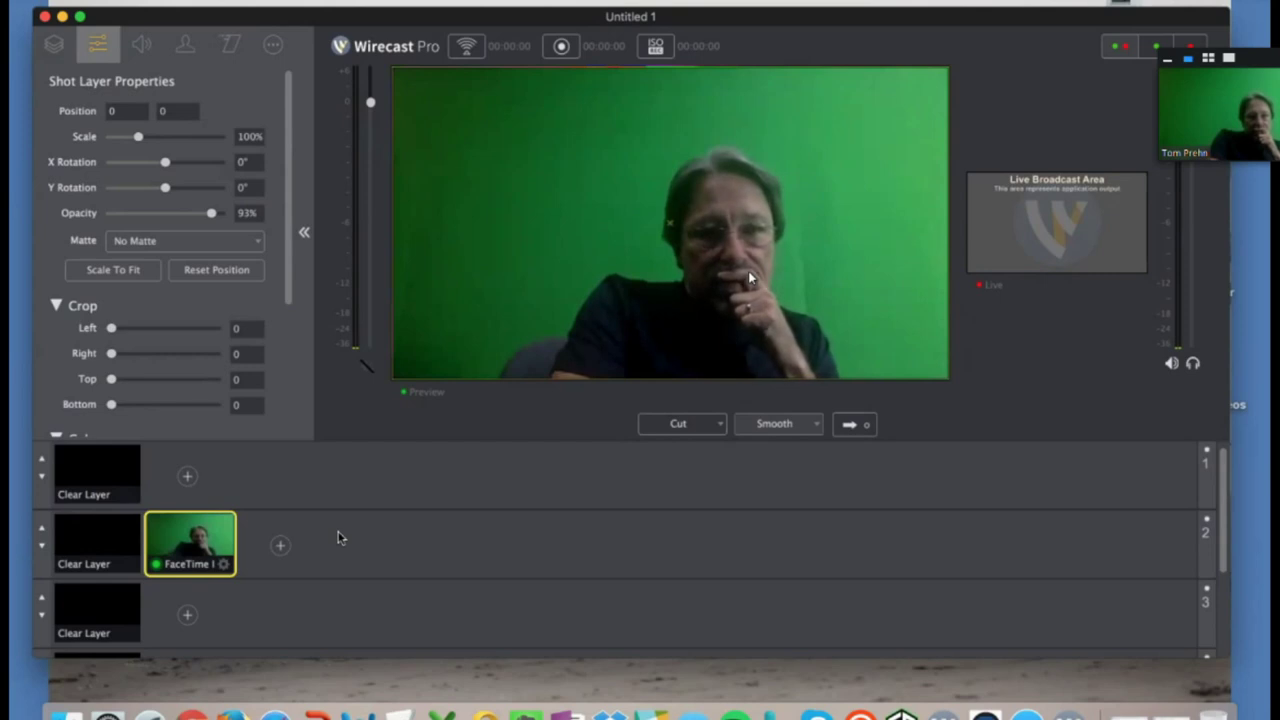
scroll(222, 246, down, 5)
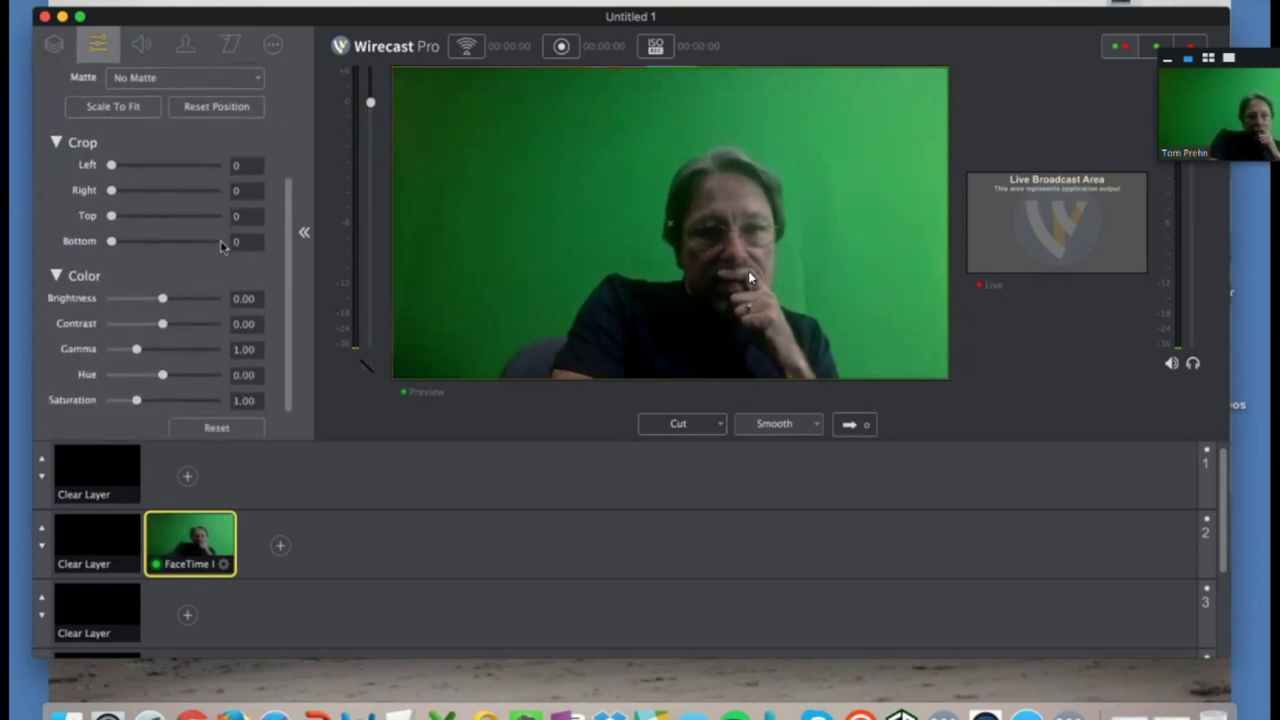
scroll(222, 246, down, 1)
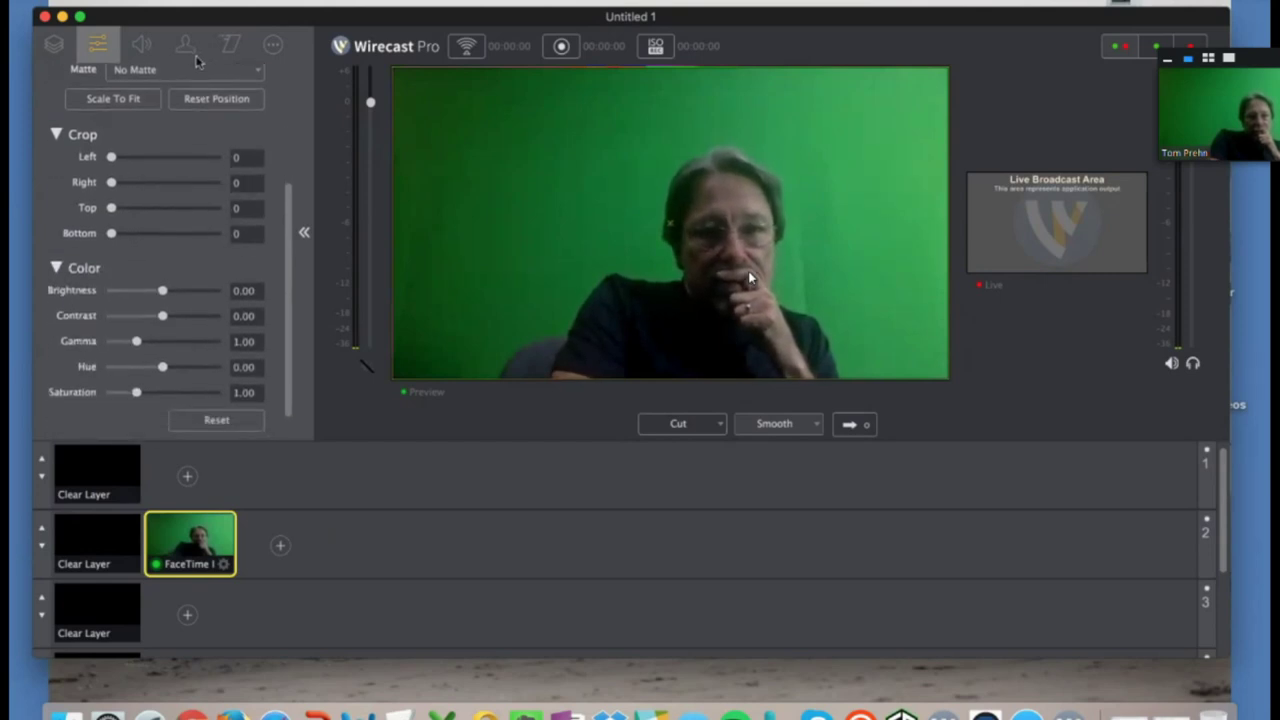
Add a Text source to layer 1 and enter the presenter's name, Telestream and Wirecast
click(190, 480)
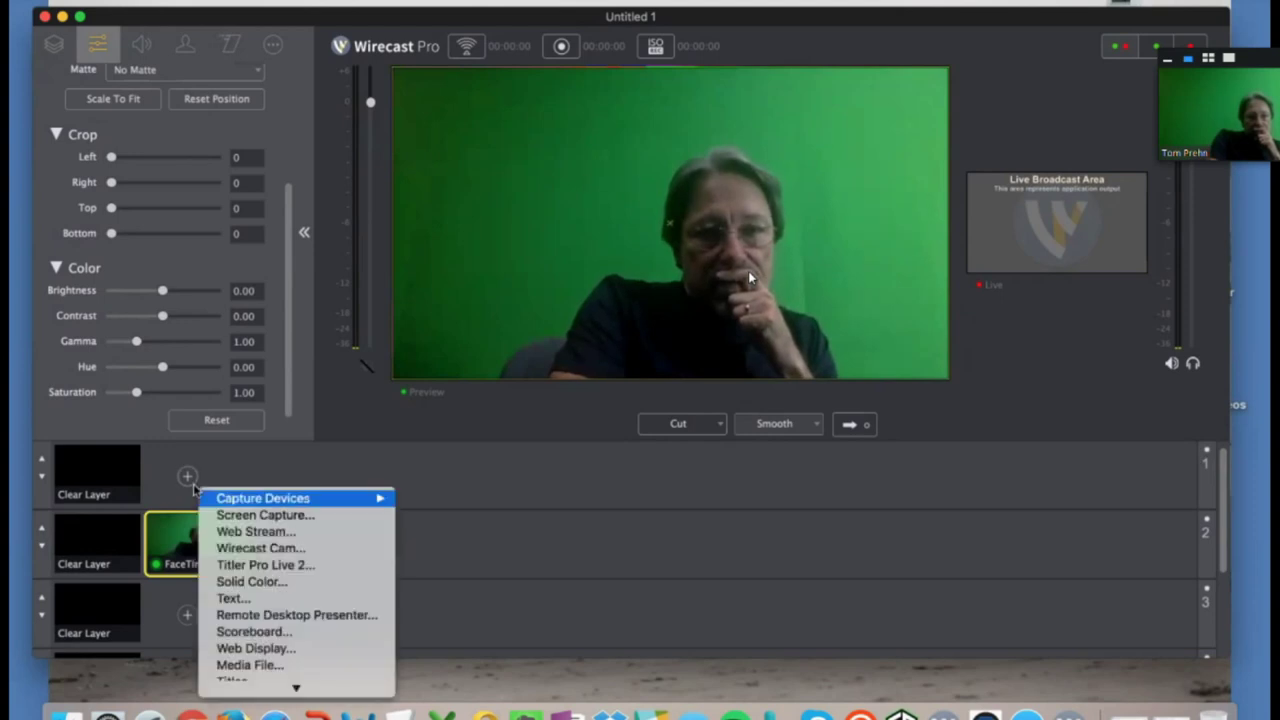
mouse_move(272, 498)
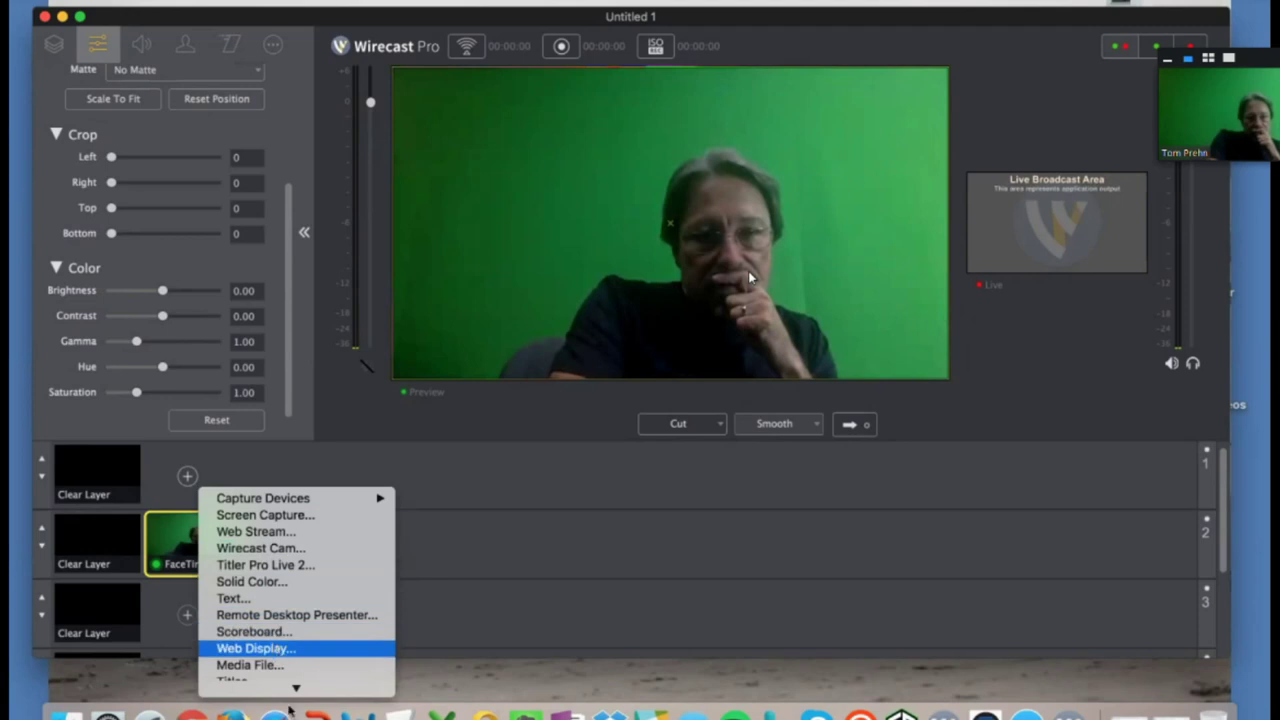
mouse_move(296, 688)
click(270, 541)
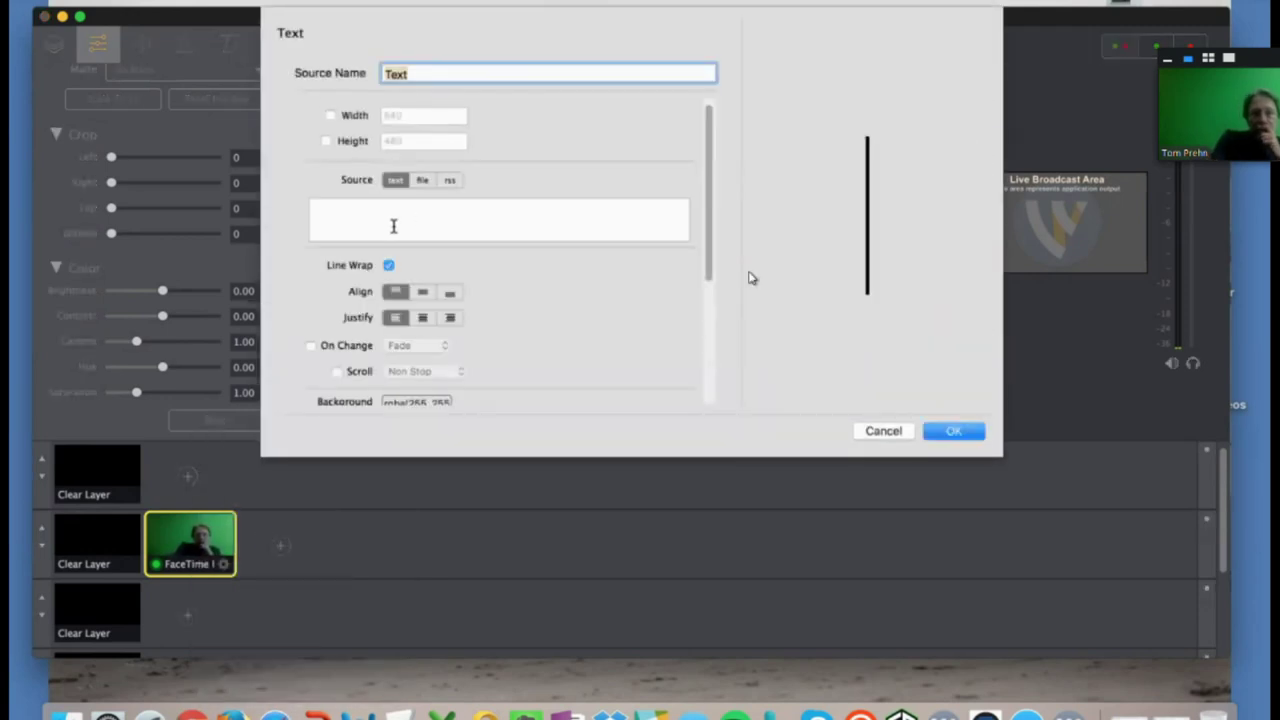
click(383, 212)
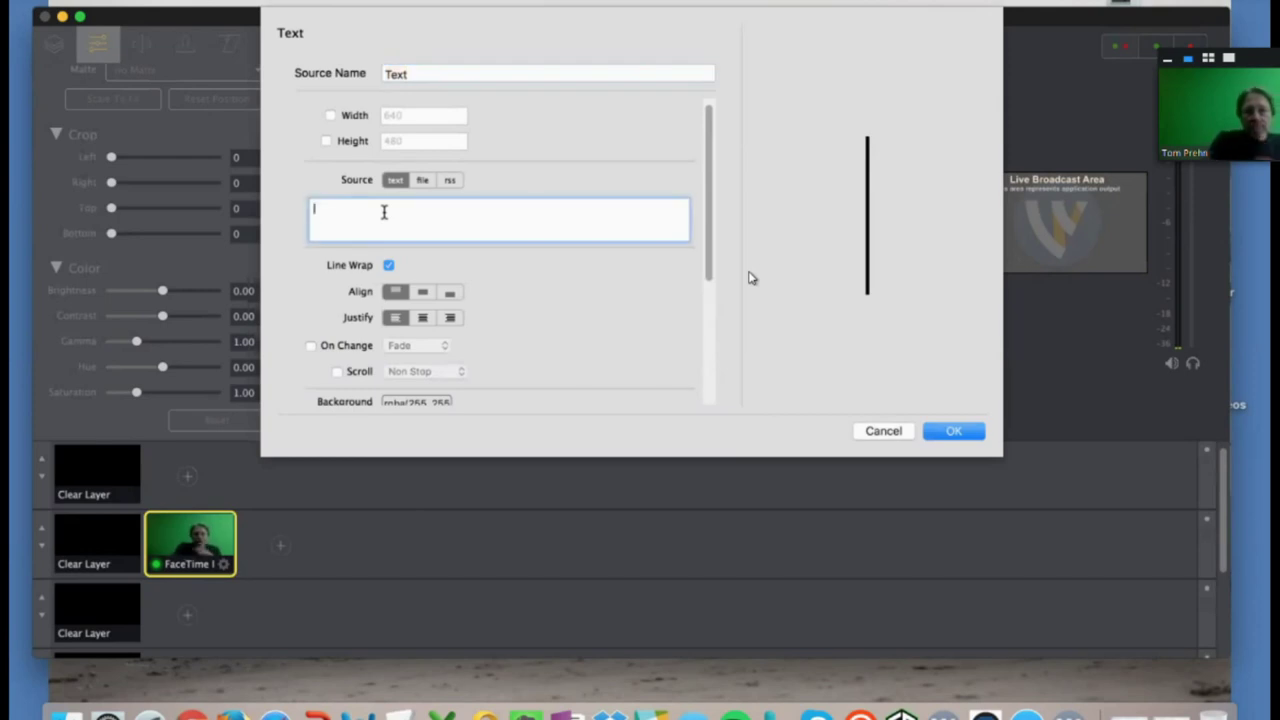
text(Tom Prehn)
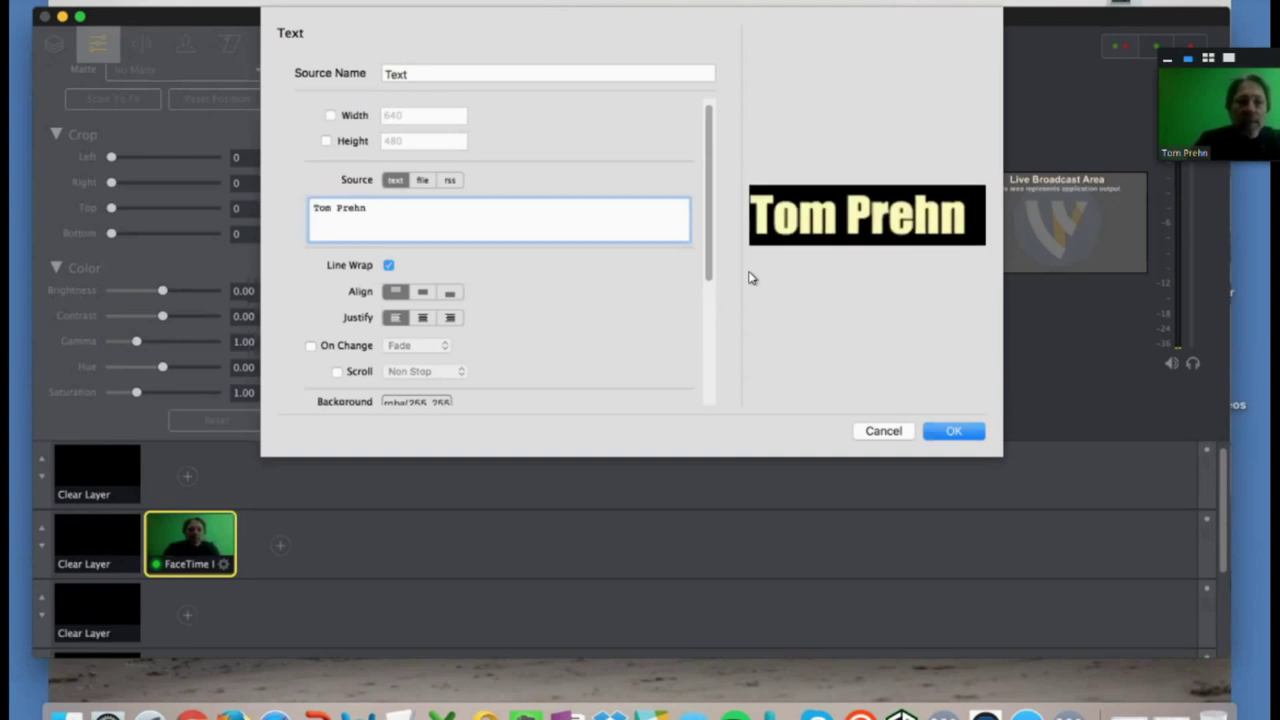
text(  Telestream)
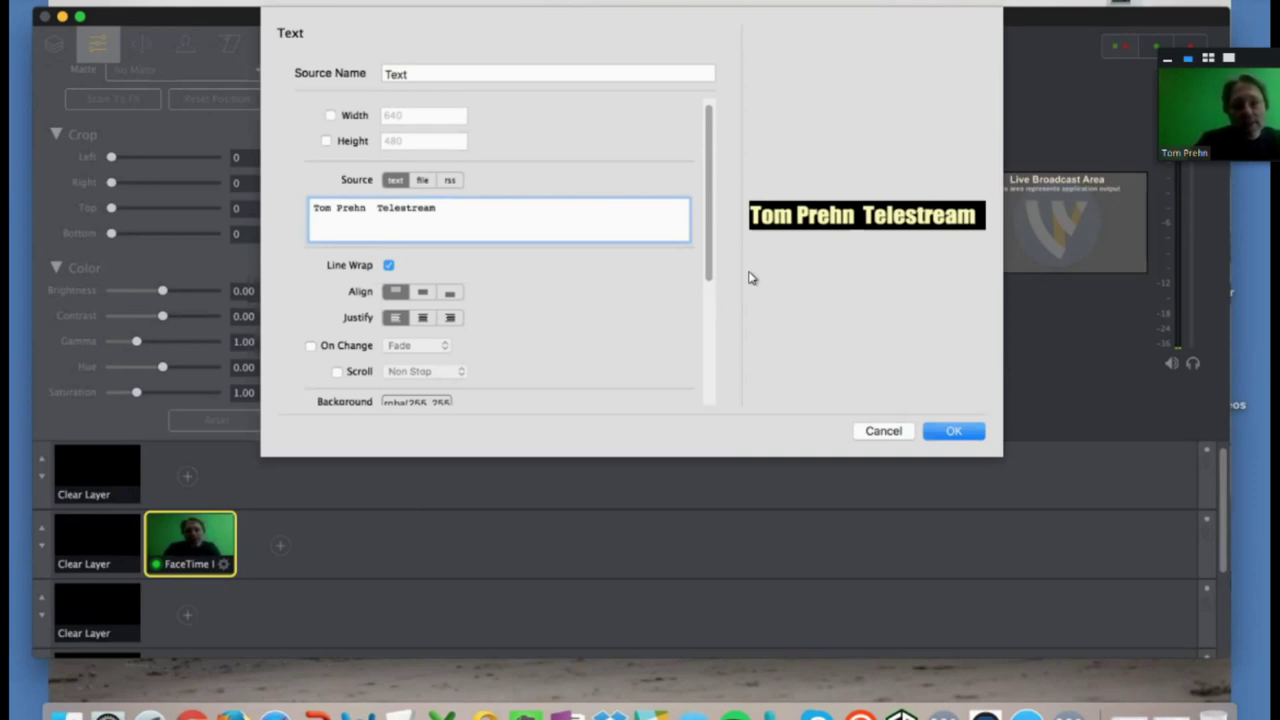
text(W)
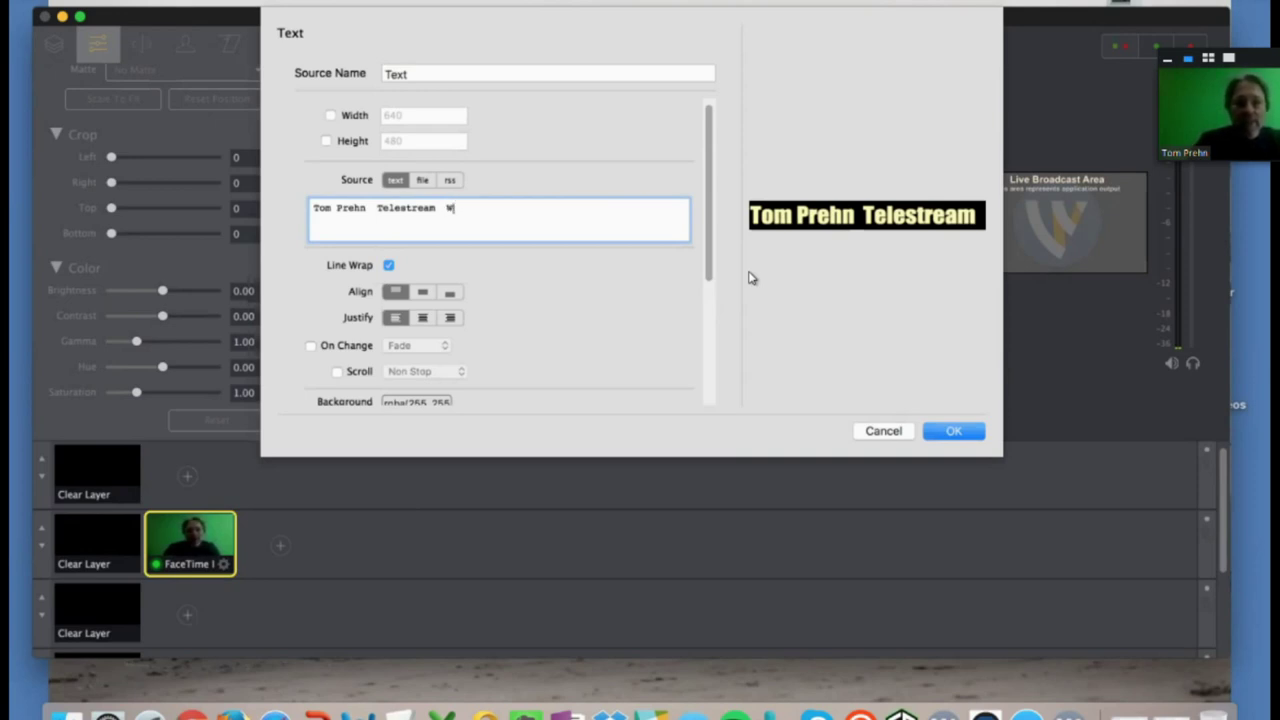
text(irecast)
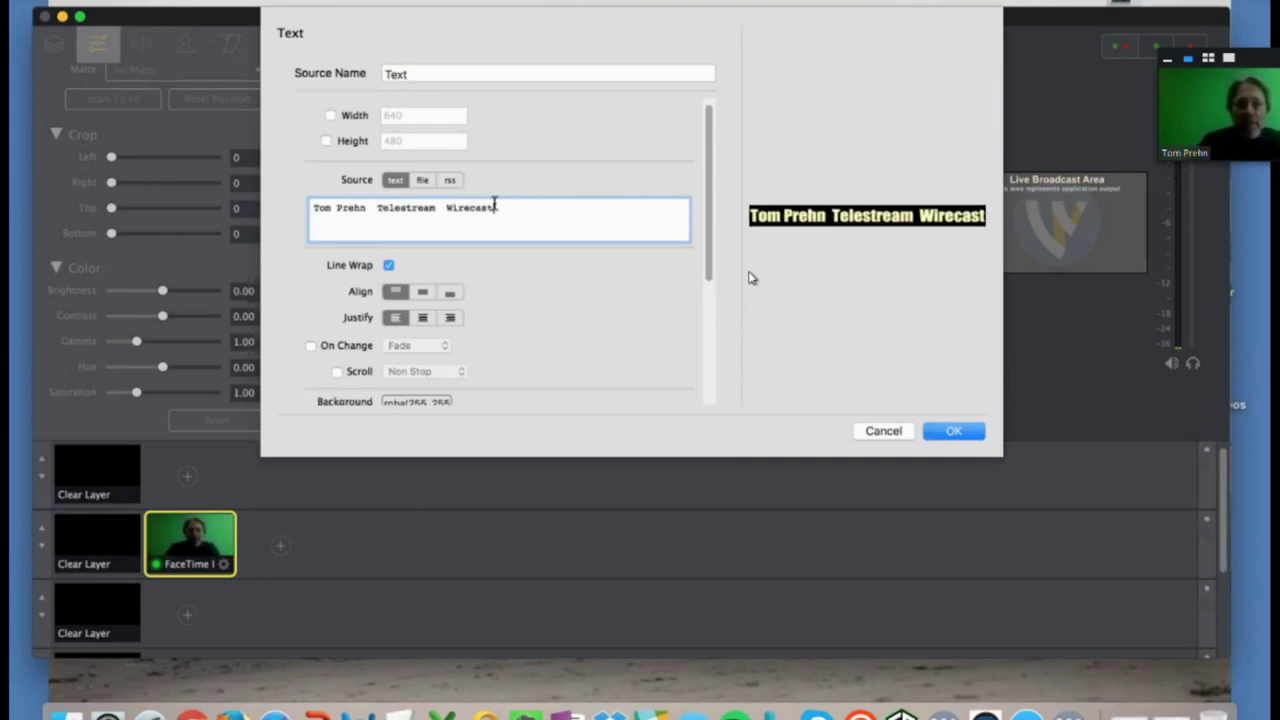
Copy the whole text line and paste it several times to lengthen the ticker
drag(494, 207, 291, 209)
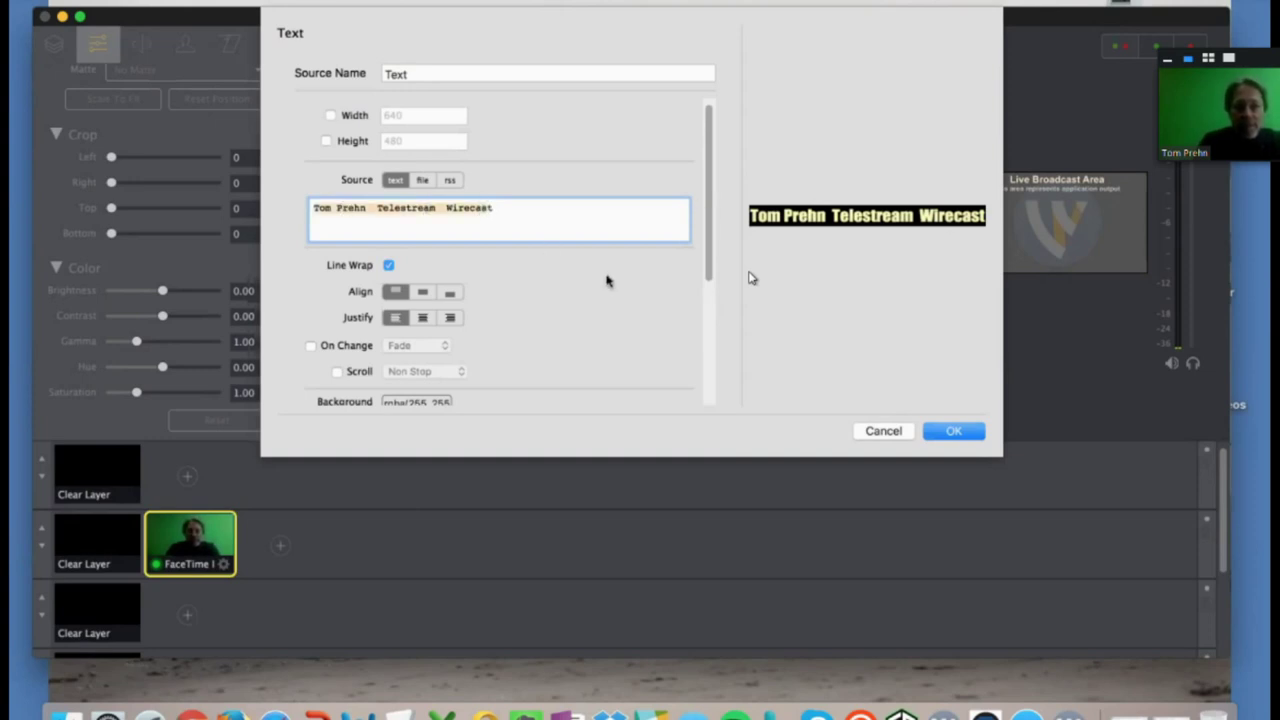
click(517, 209)
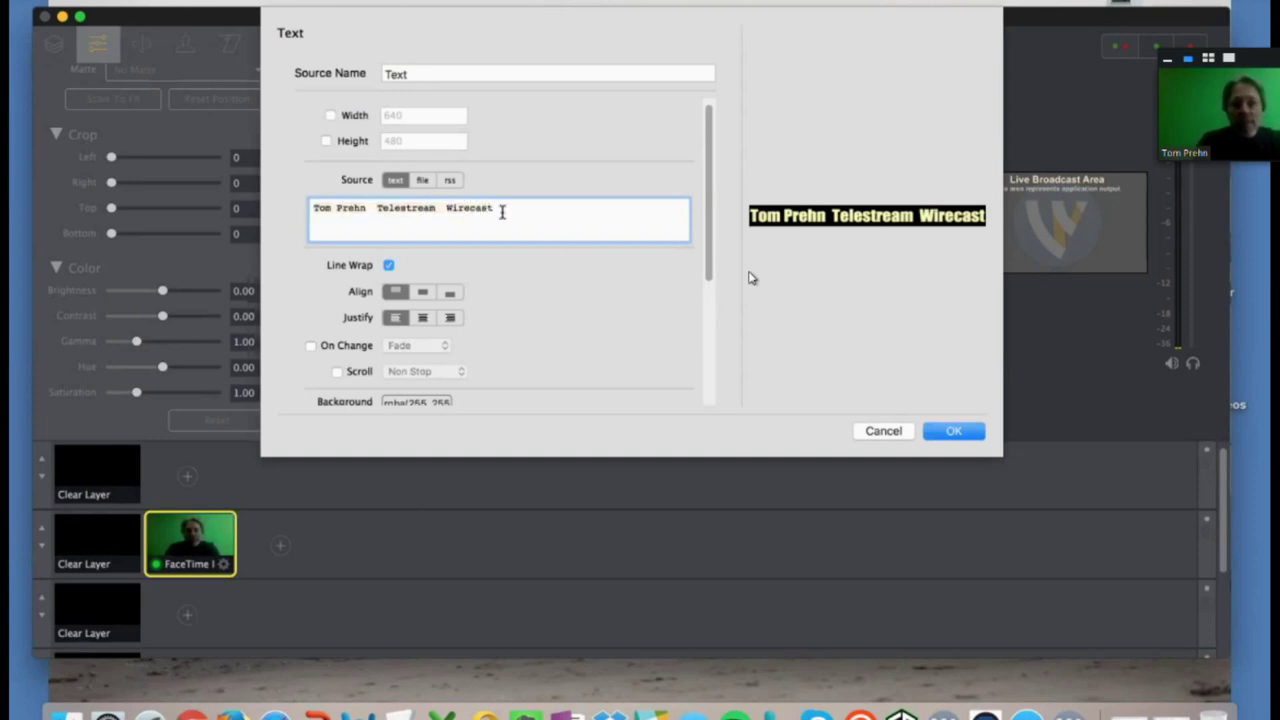
drag(490, 208, 379, 213)
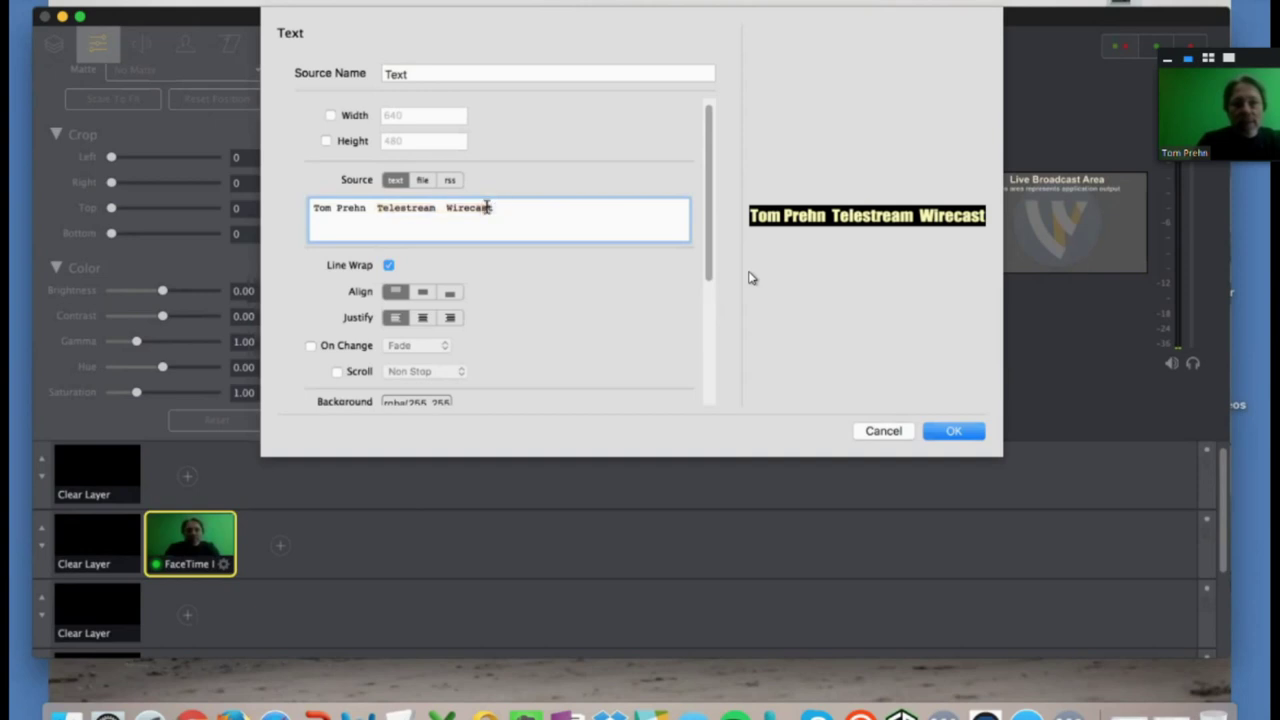
drag(489, 207, 280, 205)
key(super+c)
click(424, 181)
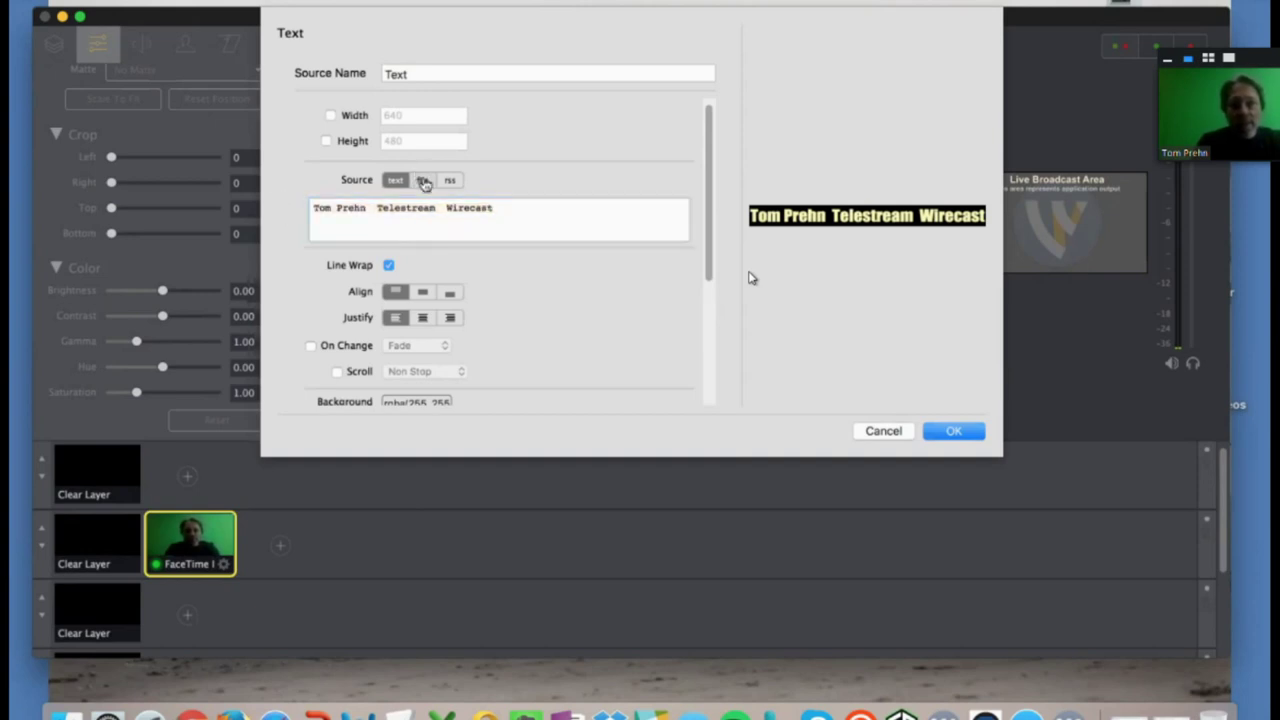
click(526, 204)
key(super+v)
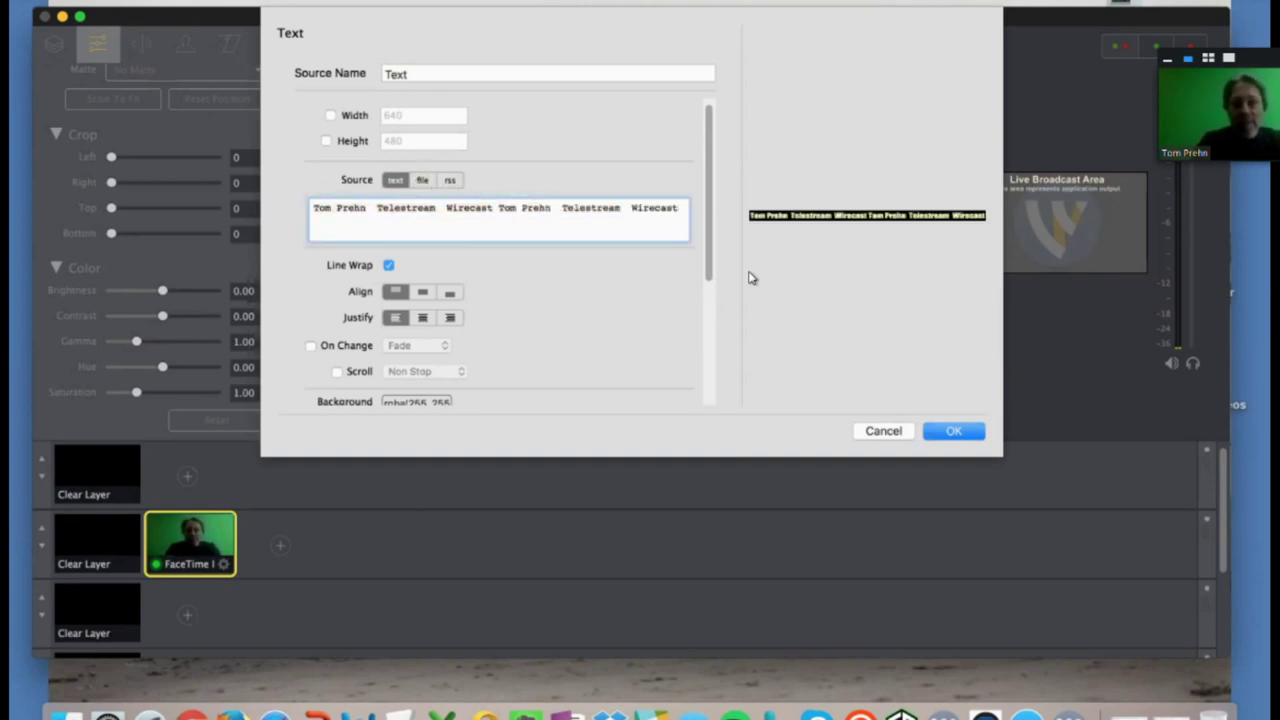
key(super+v)
key(super+v)
key(super+v)
key(super+v)
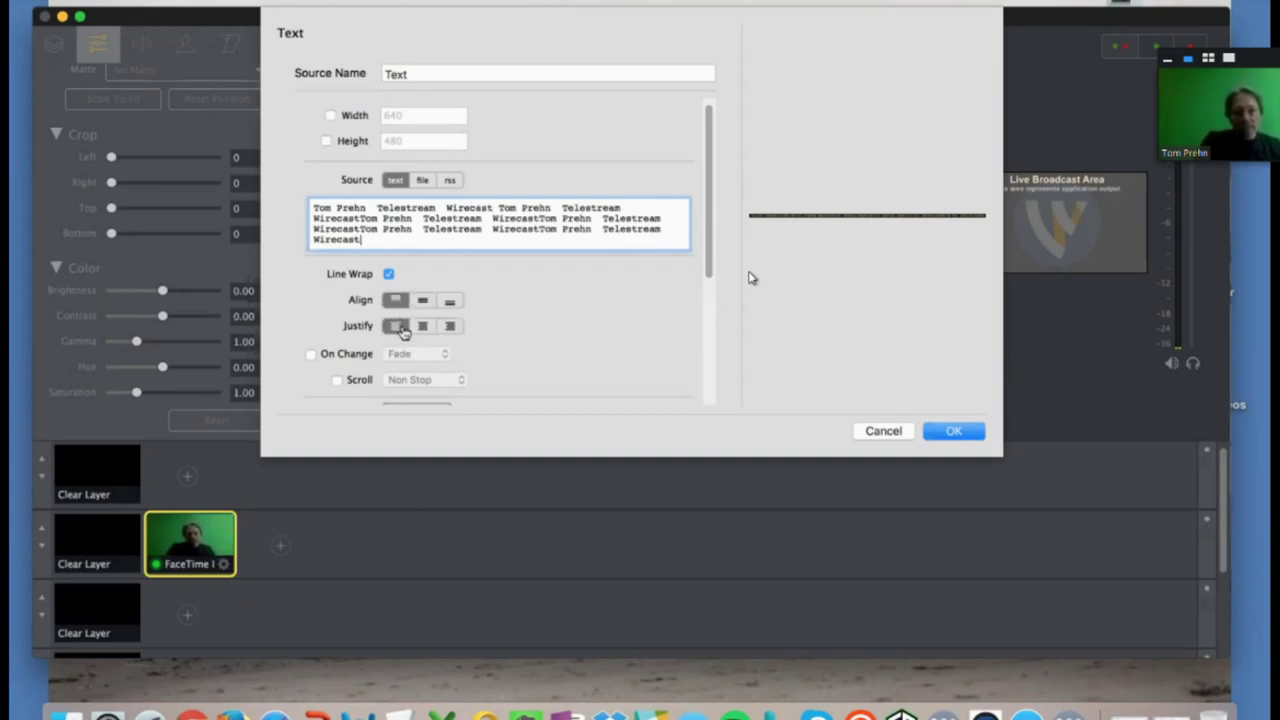
Enable On Change fade and right-to-left scrolling at 30 pixels/sec, then confirm the Text source
click(312, 354)
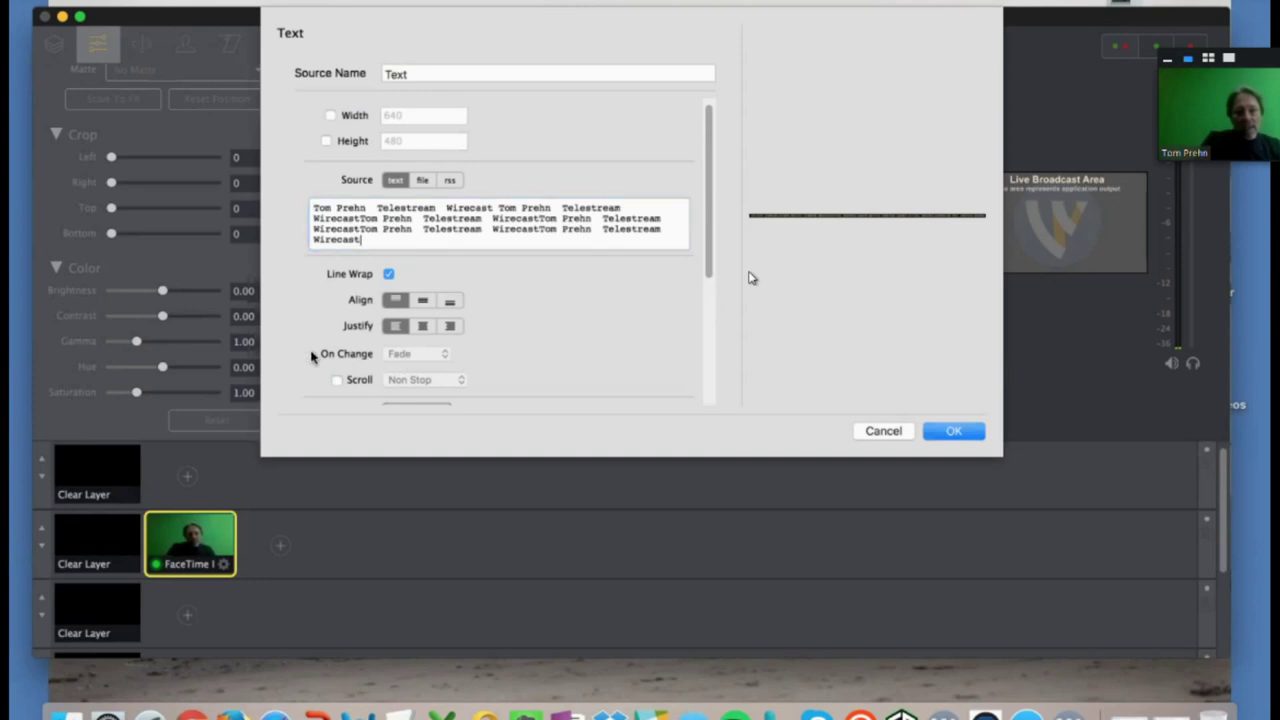
scroll(517, 362, down, 3)
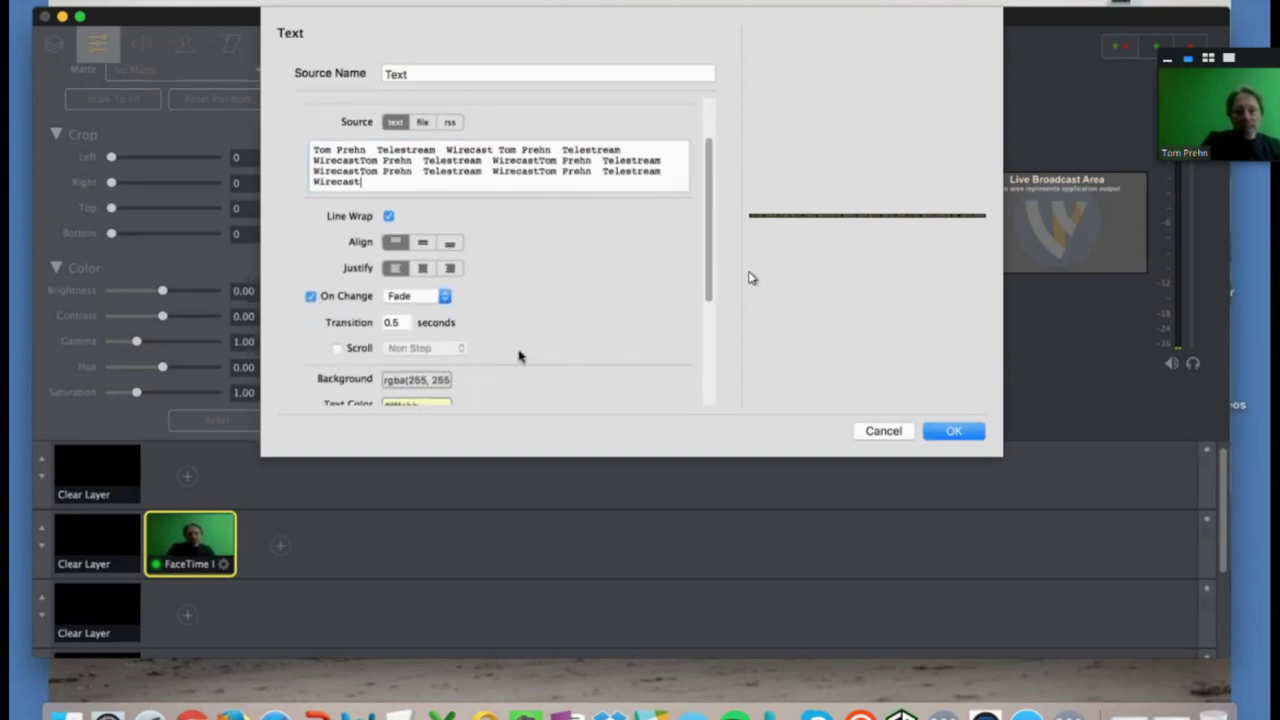
scroll(466, 342, down, 8)
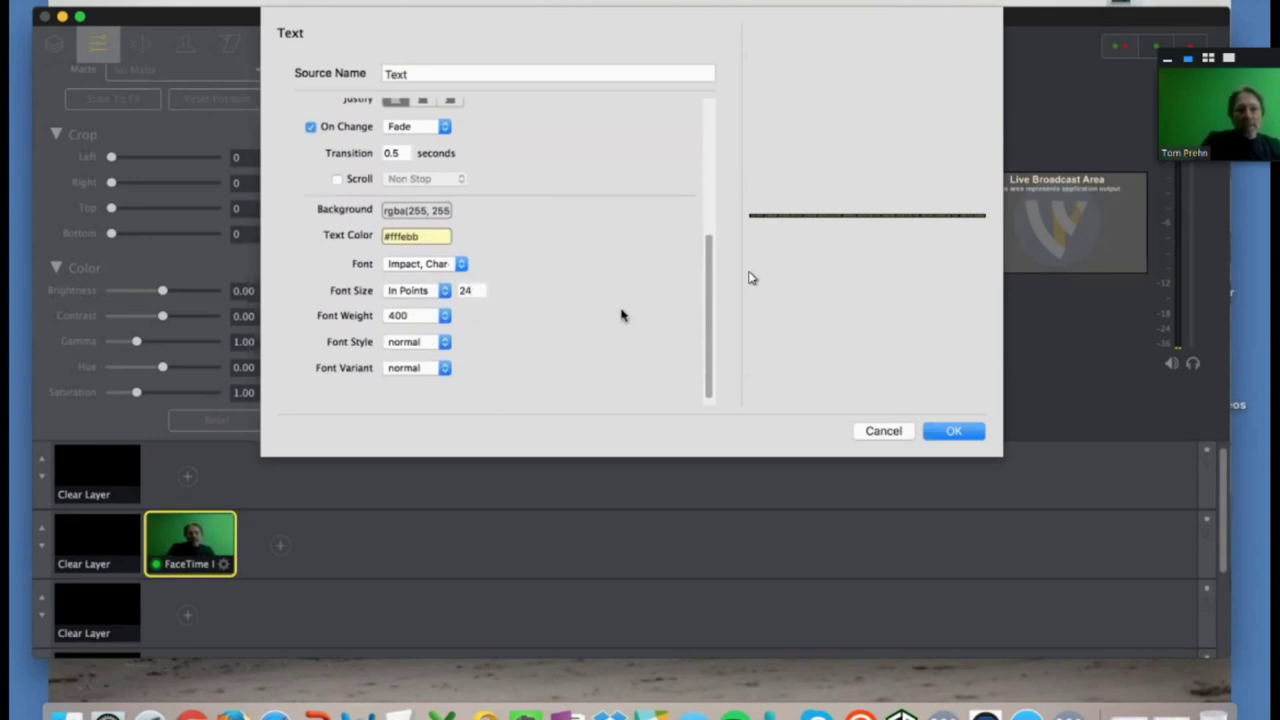
scroll(629, 293, up, 4)
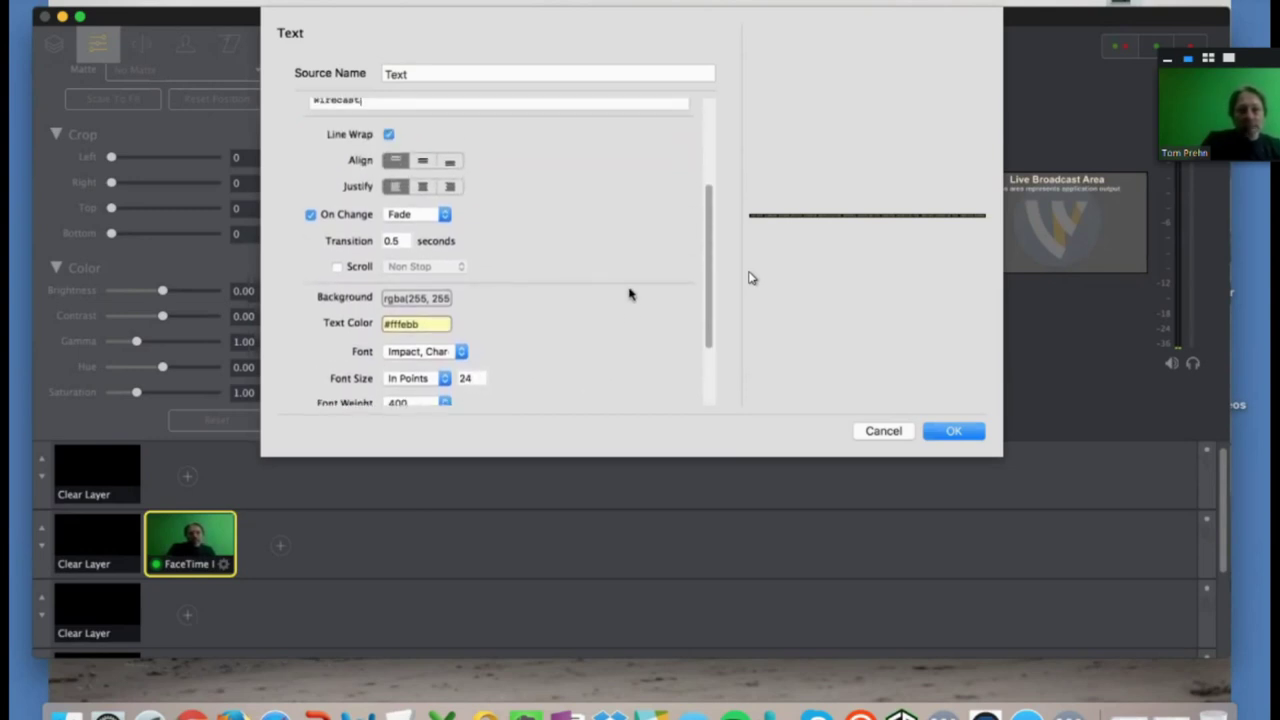
click(337, 267)
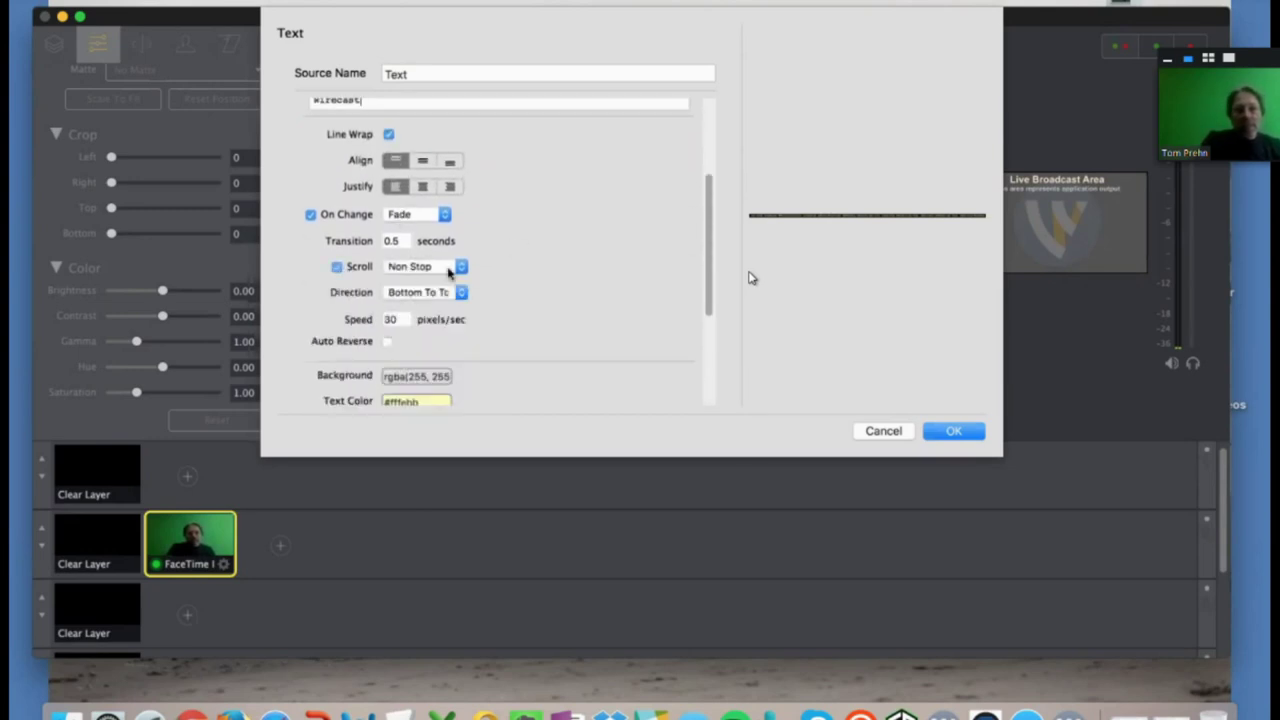
click(460, 292)
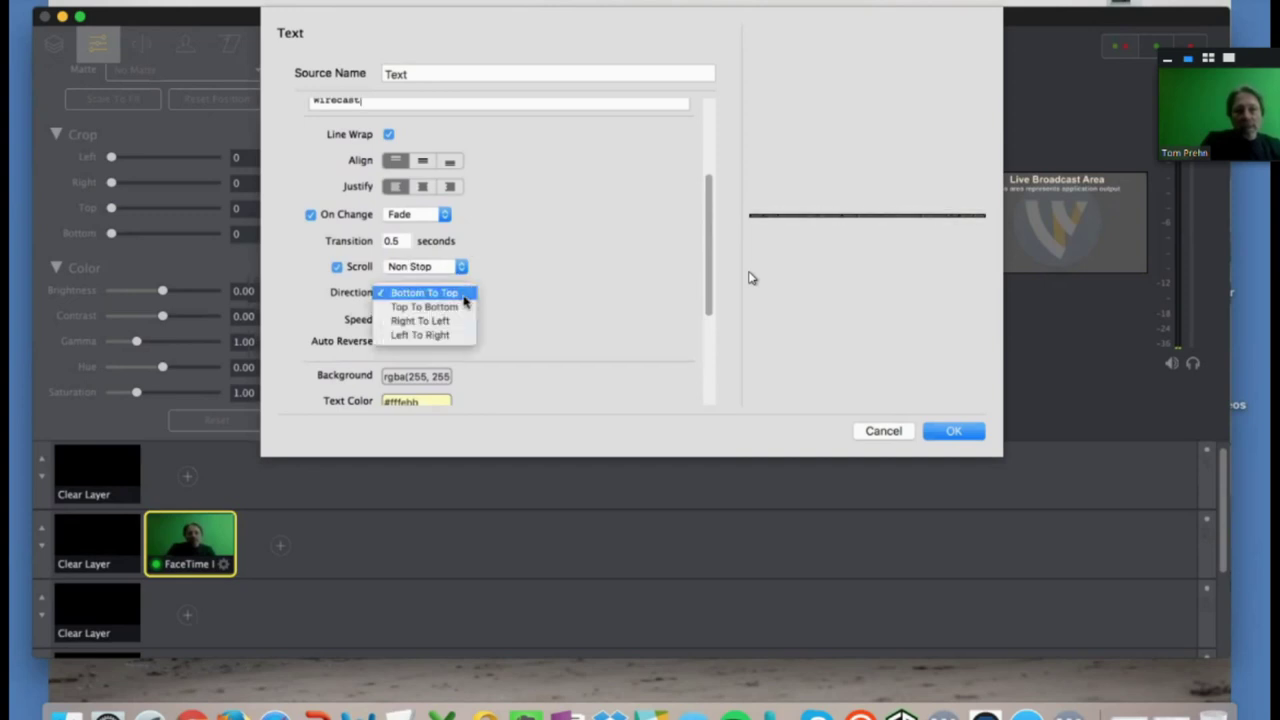
click(457, 321)
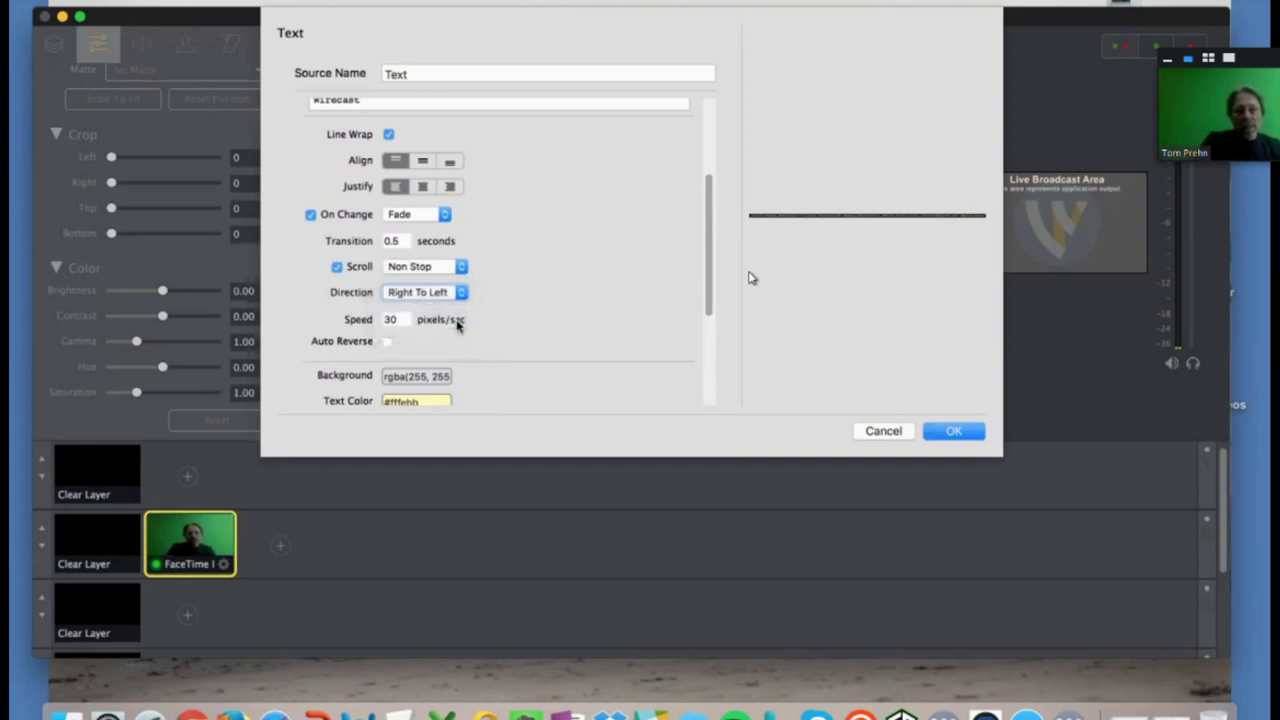
click(950, 441)
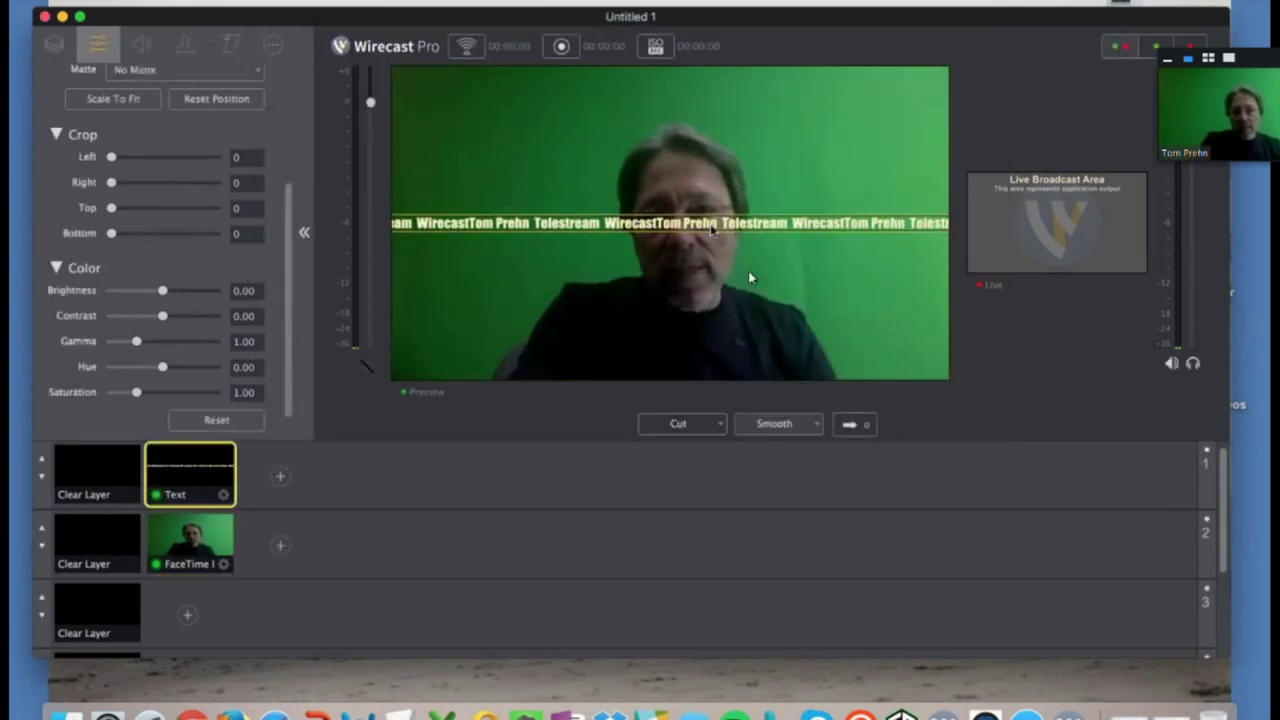
Move the ticker to the frame bottom, scale the Text layer to 189%, and take it live
drag(712, 227, 727, 355)
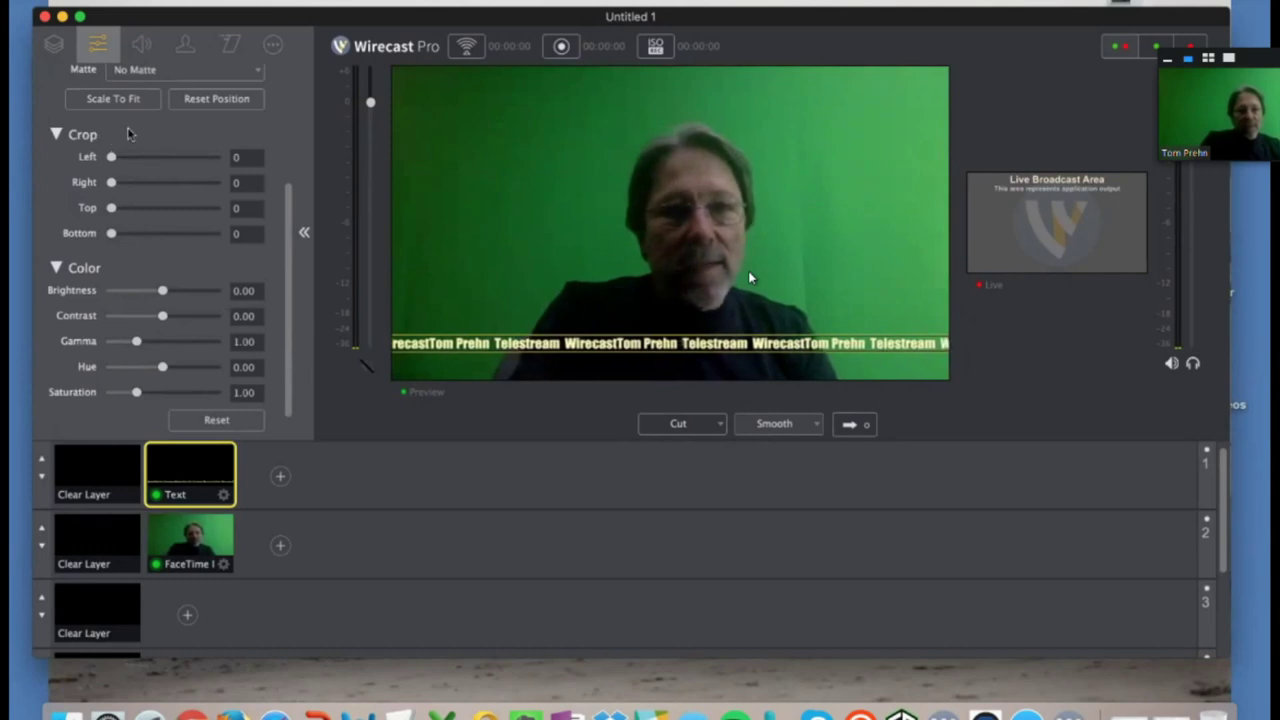
scroll(100, 70, up, 5)
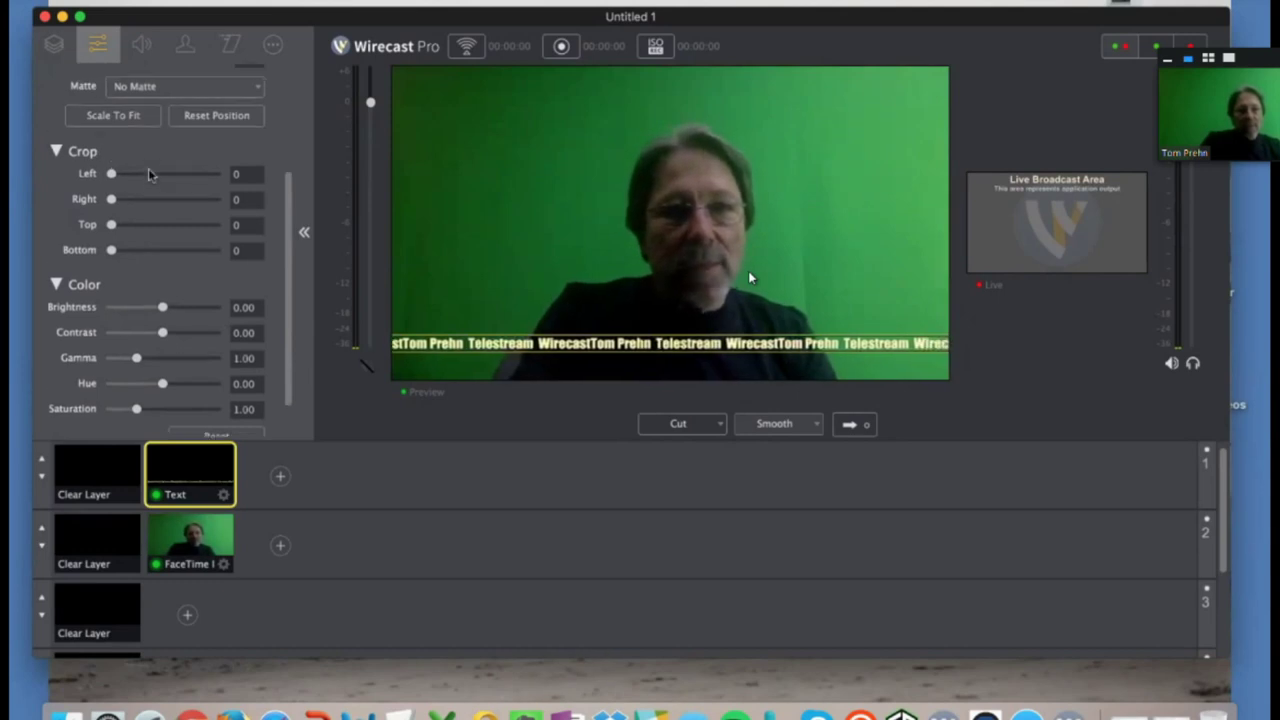
click(54, 44)
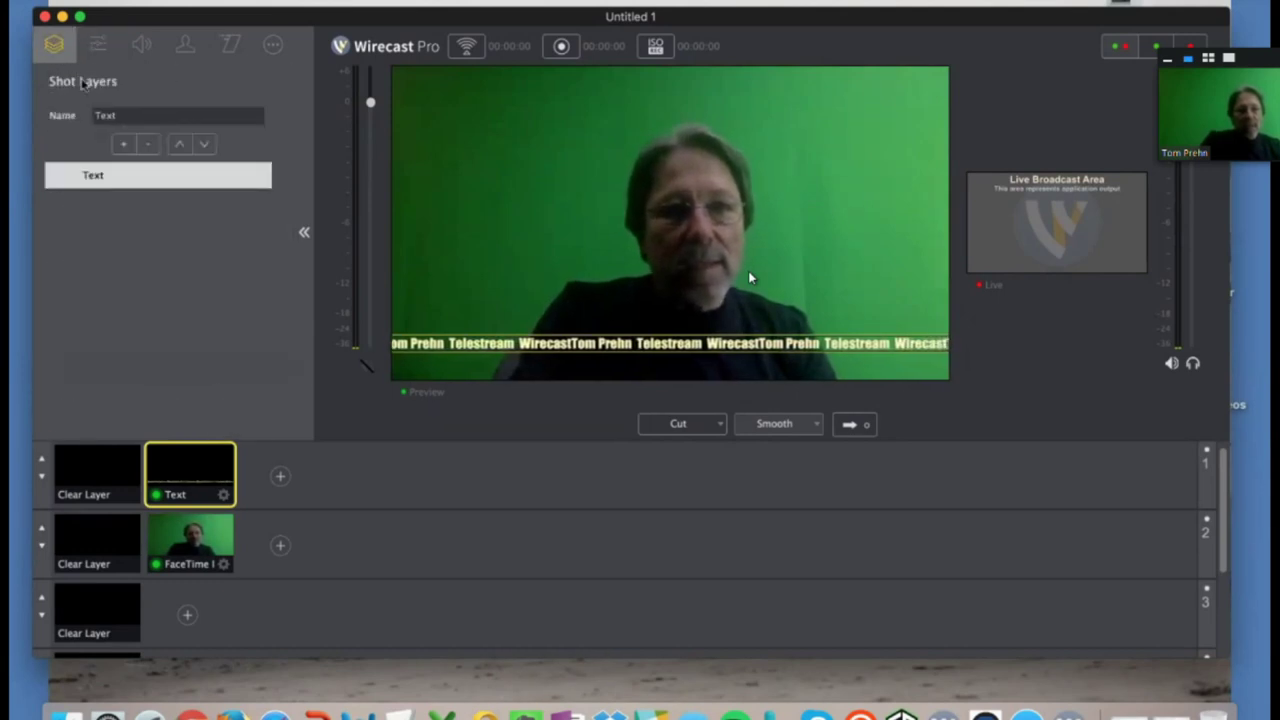
click(135, 177)
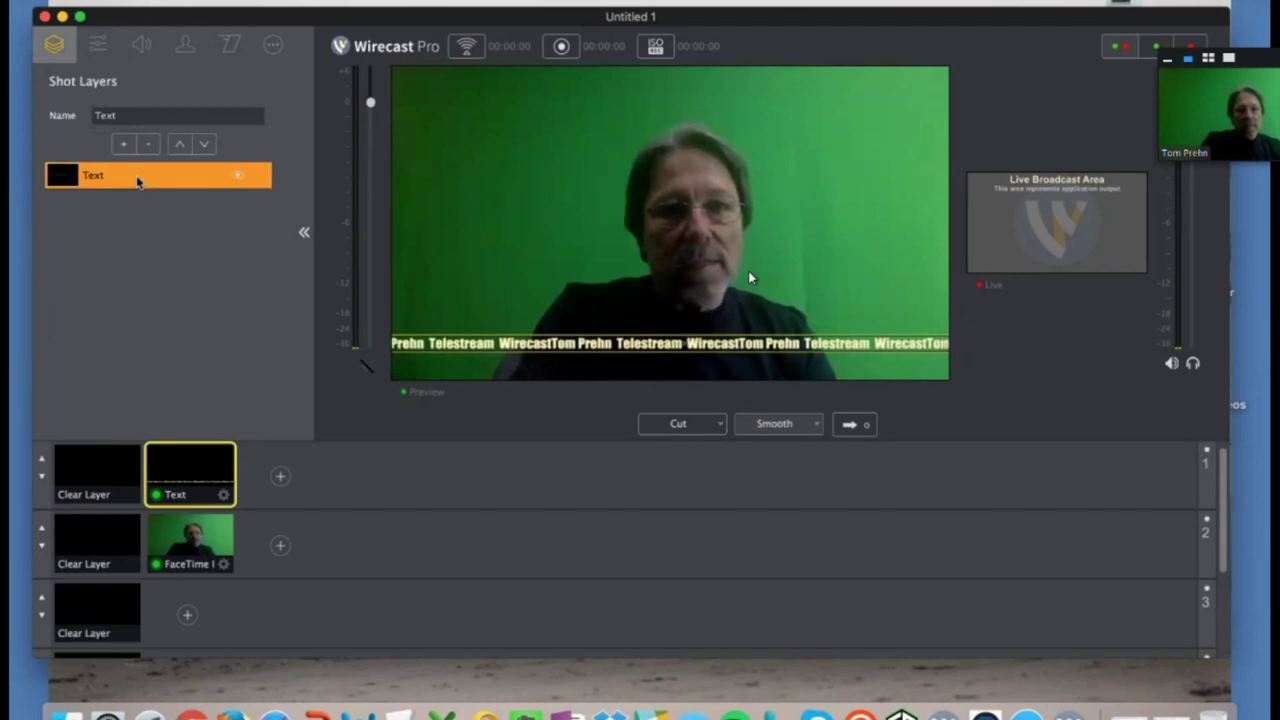
click(97, 45)
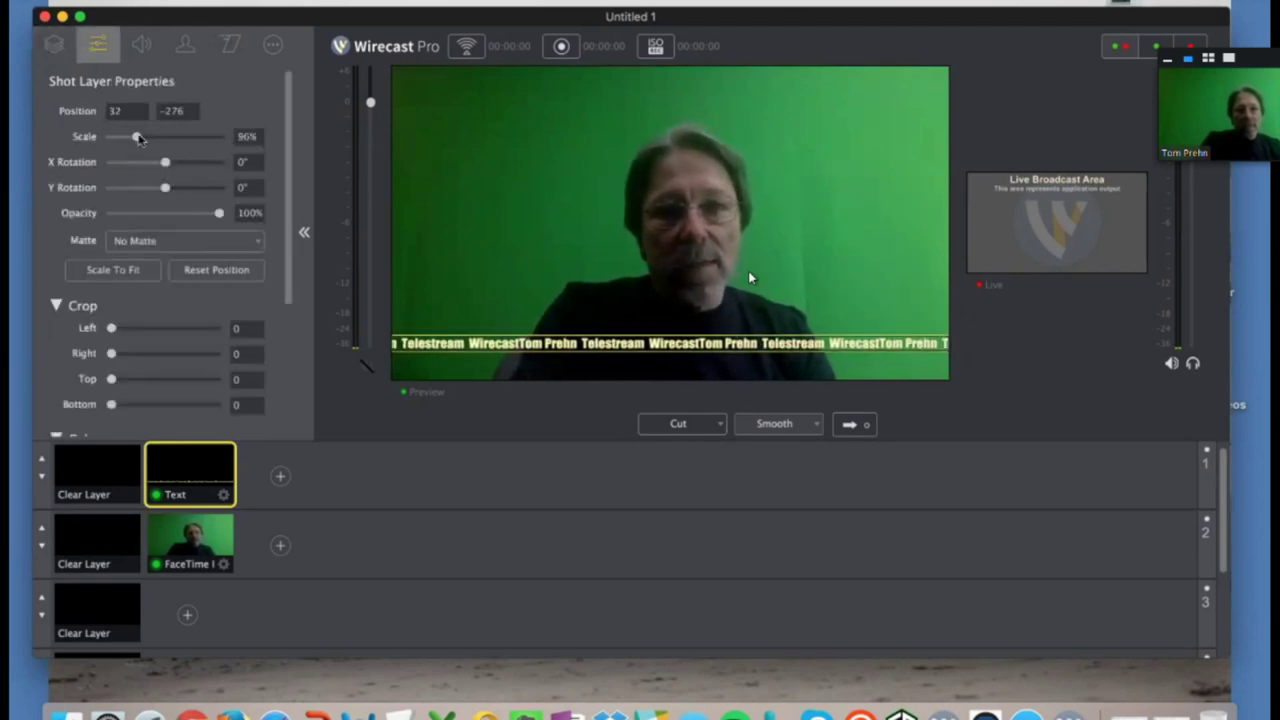
drag(138, 137, 165, 139)
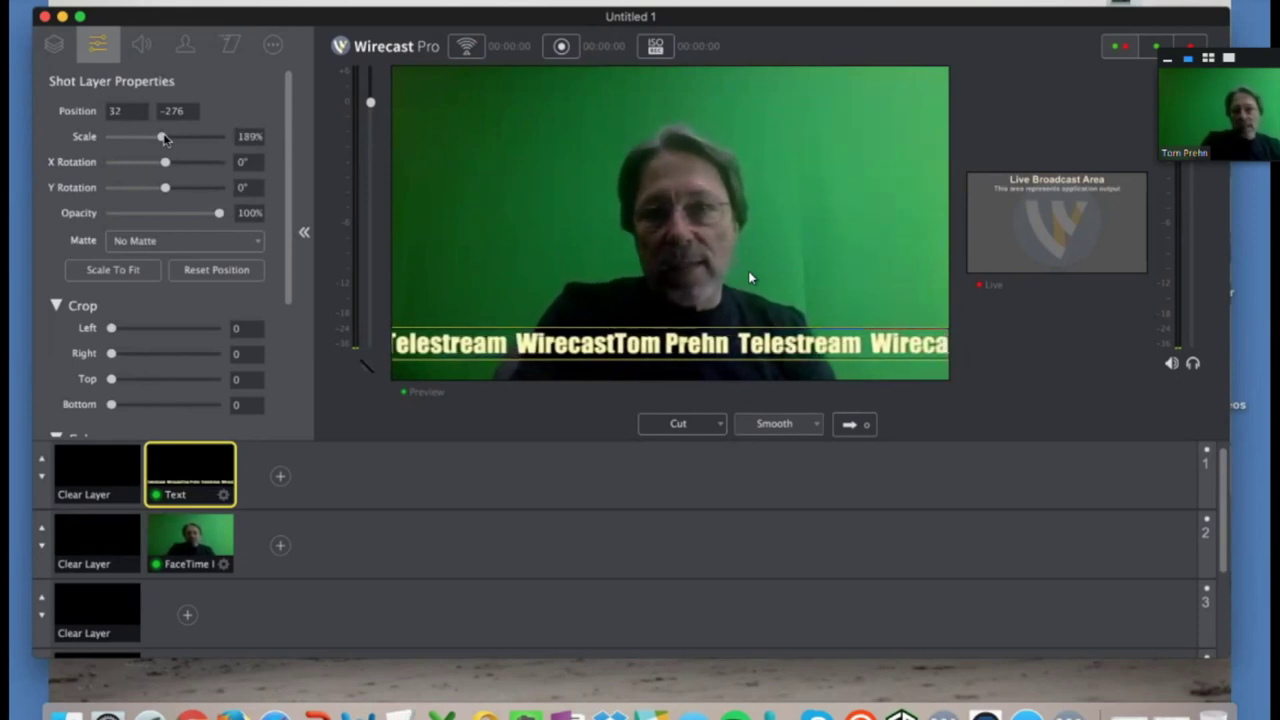
click(852, 425)
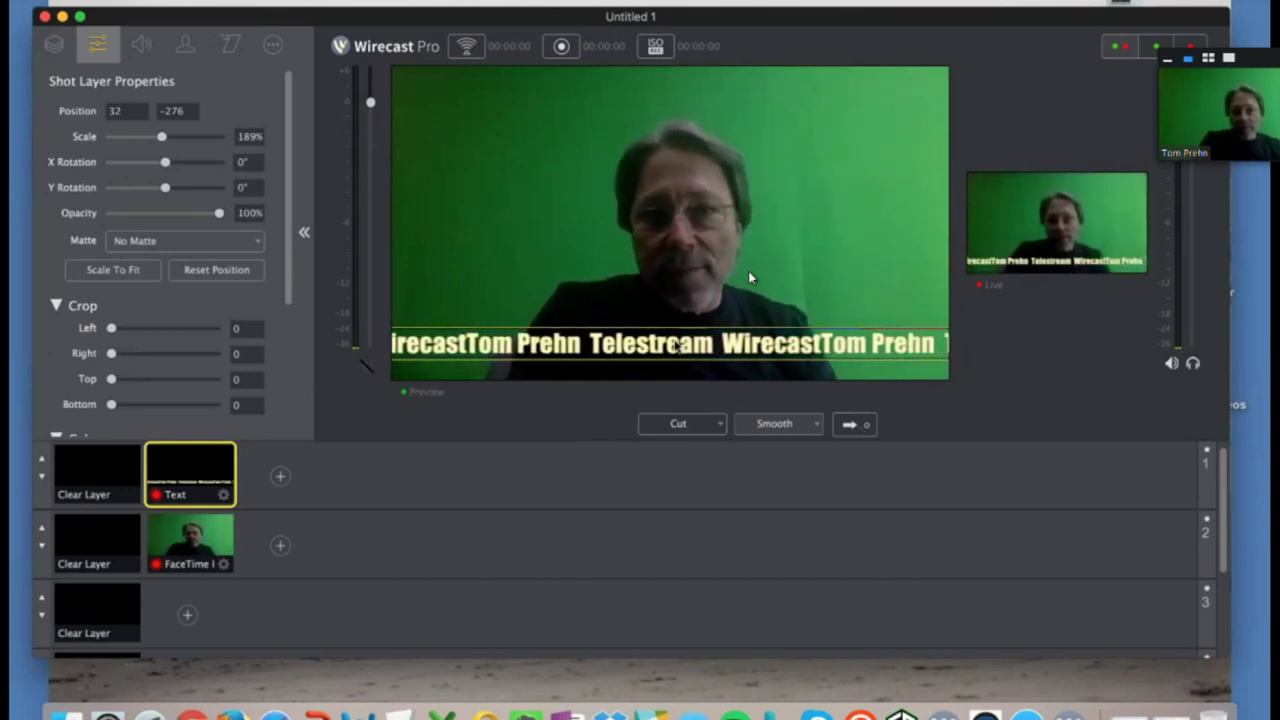
click(280, 476)
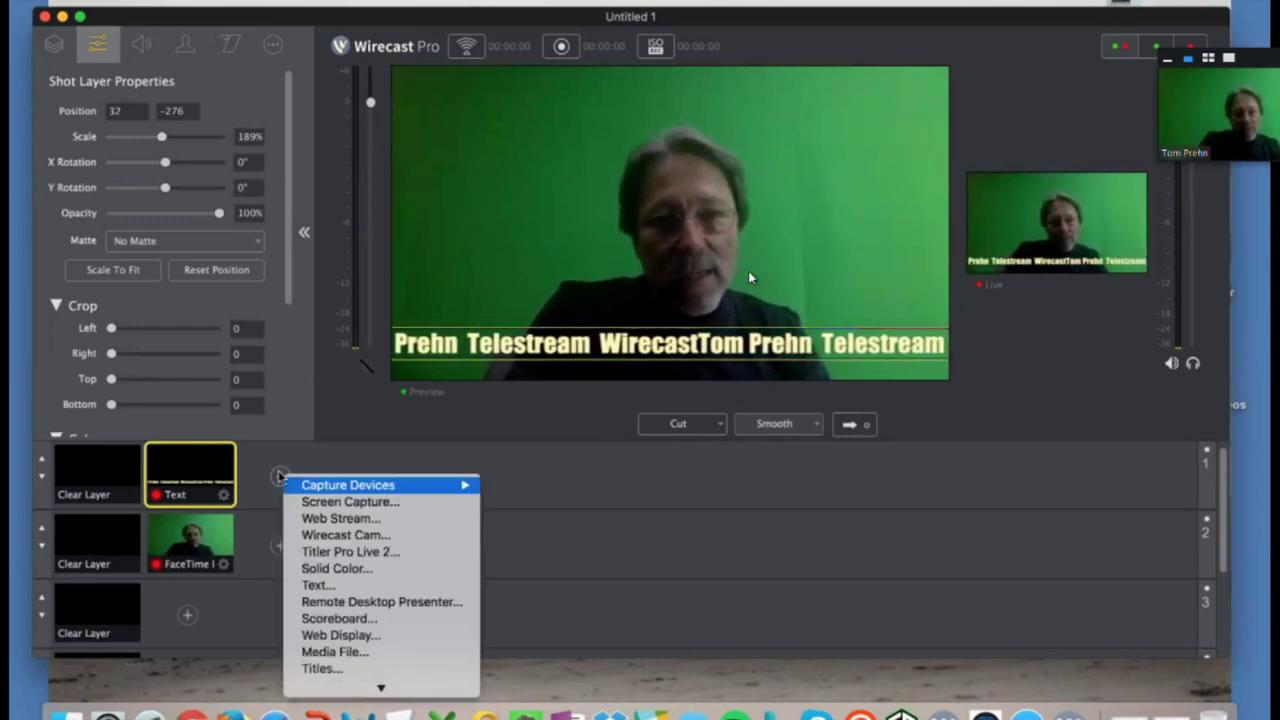
click(396, 553)
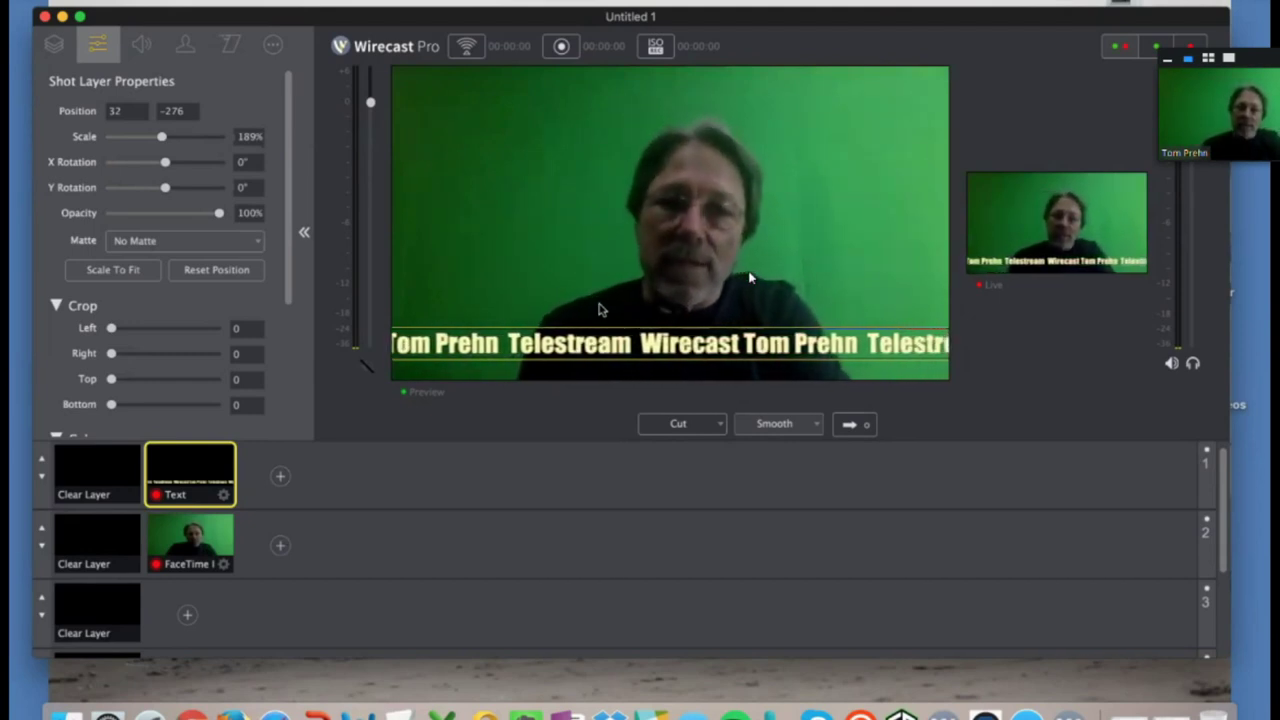
Set up the Titler Pro Live 2 source and confirm it as Titler Source 01
double_click(553, 205)
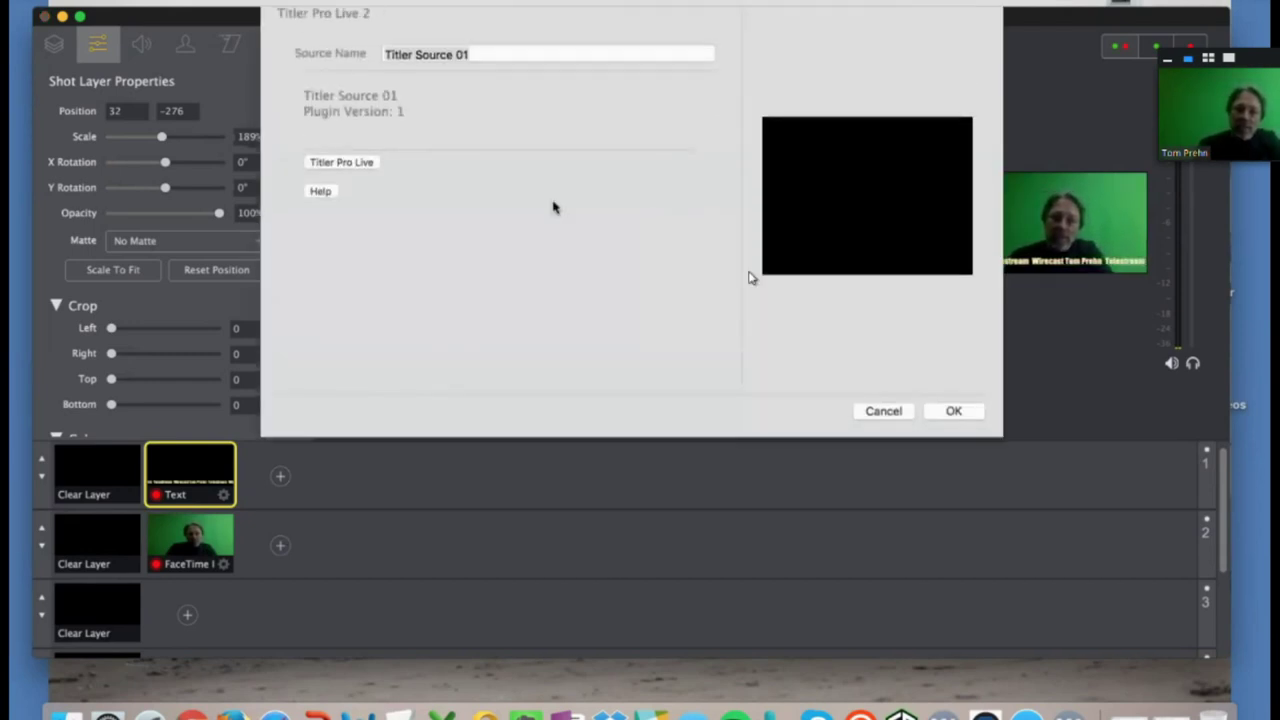
click(366, 186)
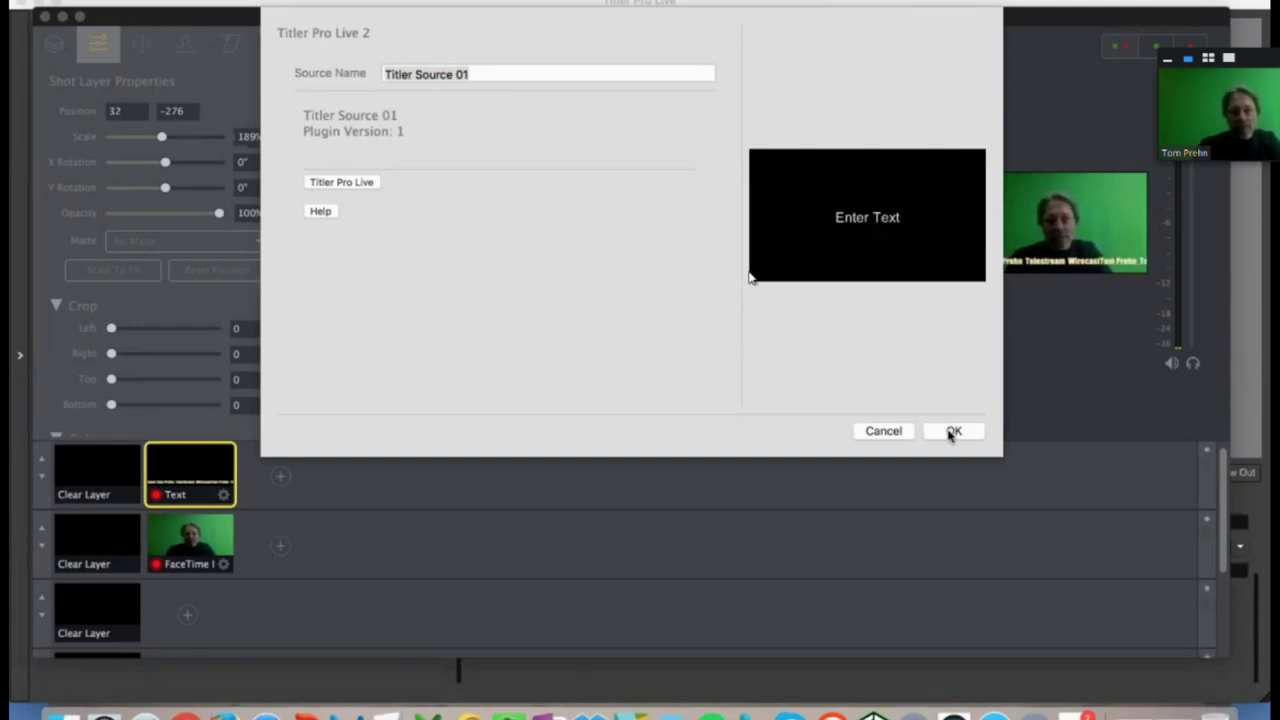
click(952, 431)
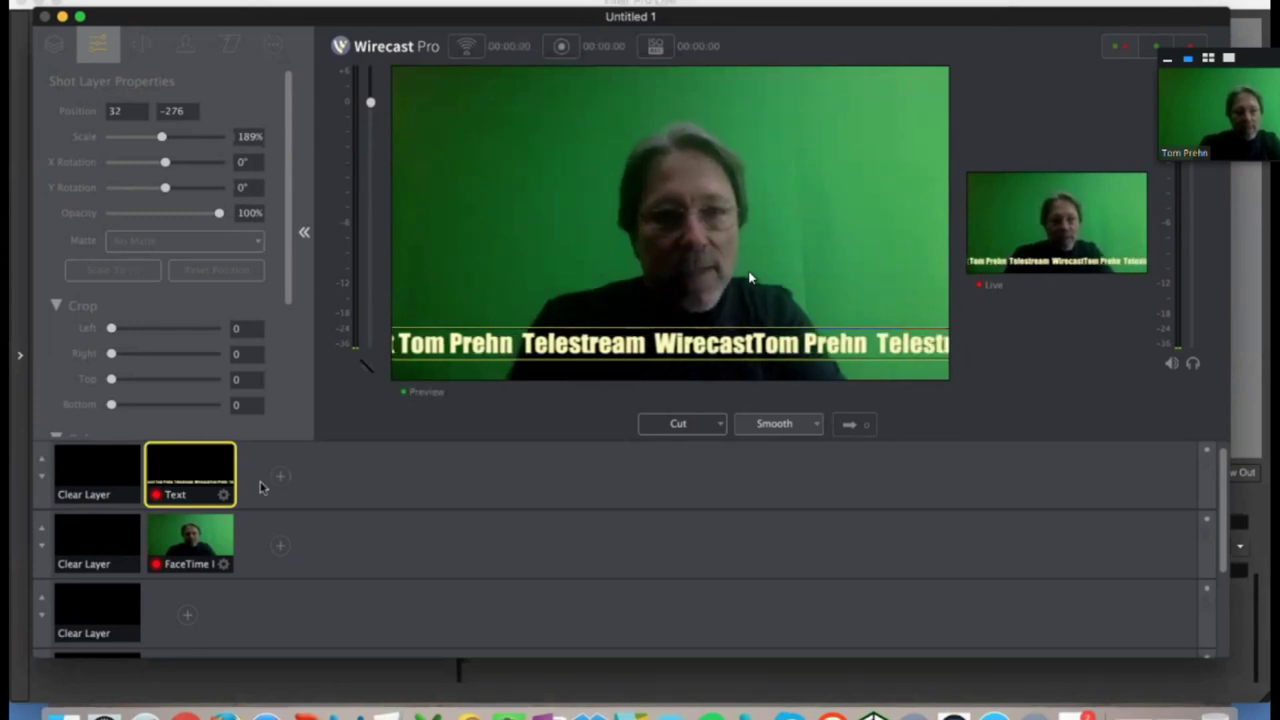
Add Titler Source 01 as a new shot and open Titler Pro Live on Title 01
click(280, 477)
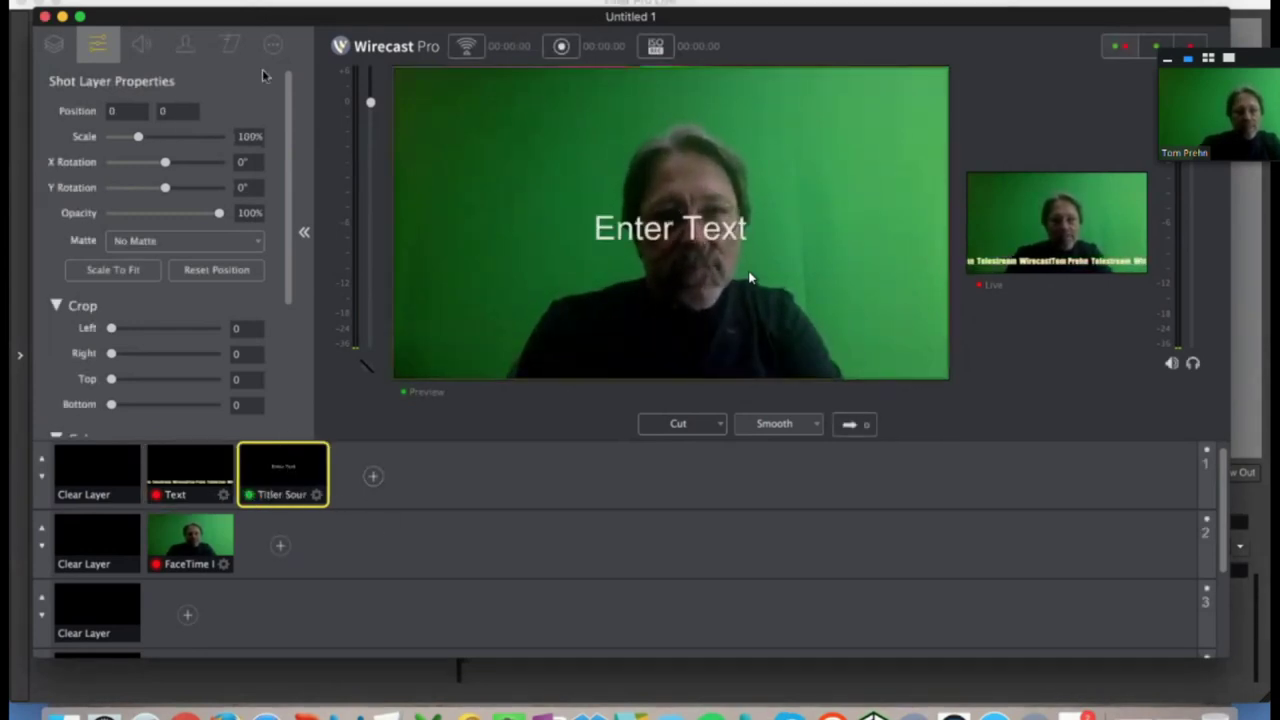
click(273, 46)
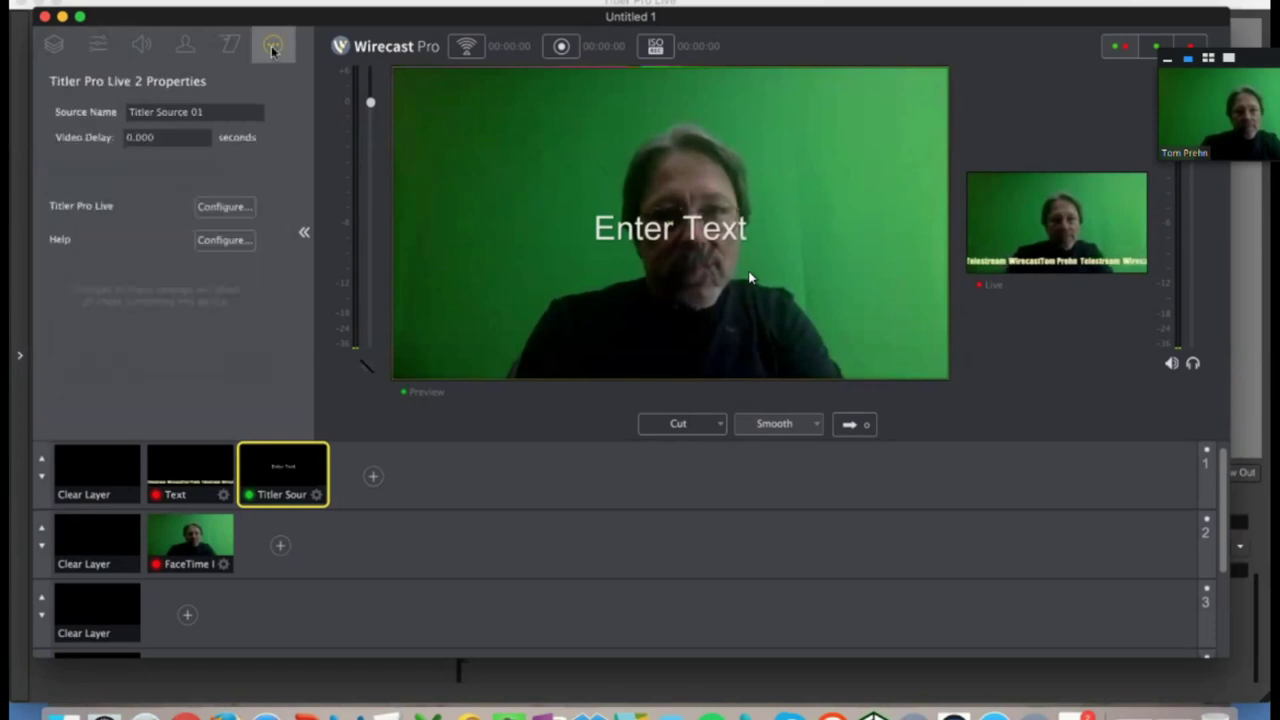
click(224, 207)
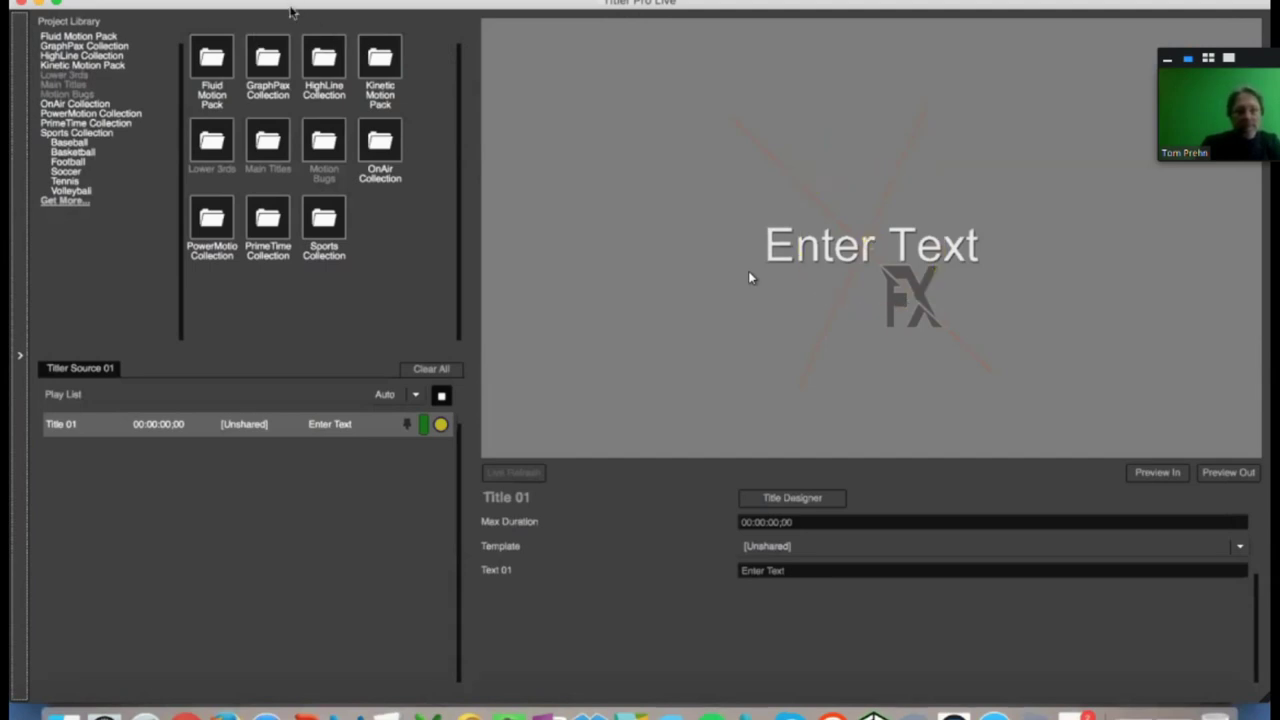
Shrink and reposition the Titler Pro Live window, then open Title 01 in the Title Designer
drag(291, 12, 308, 41)
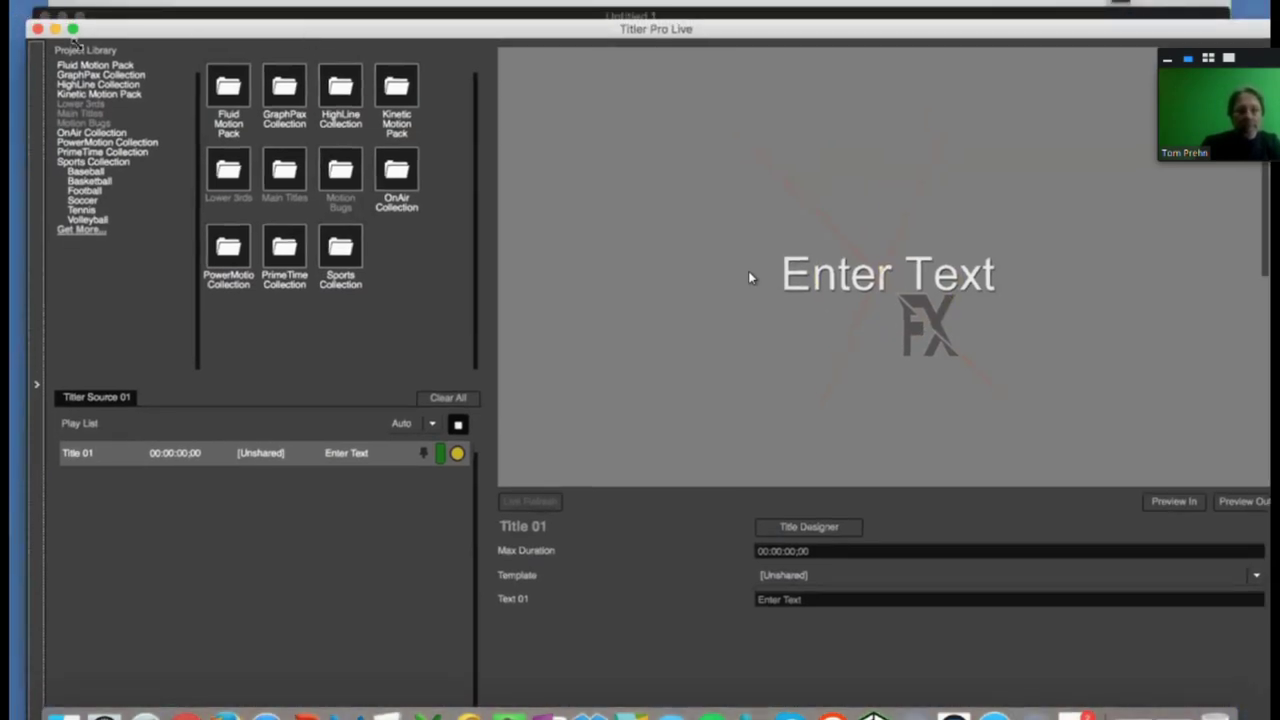
click(72, 28)
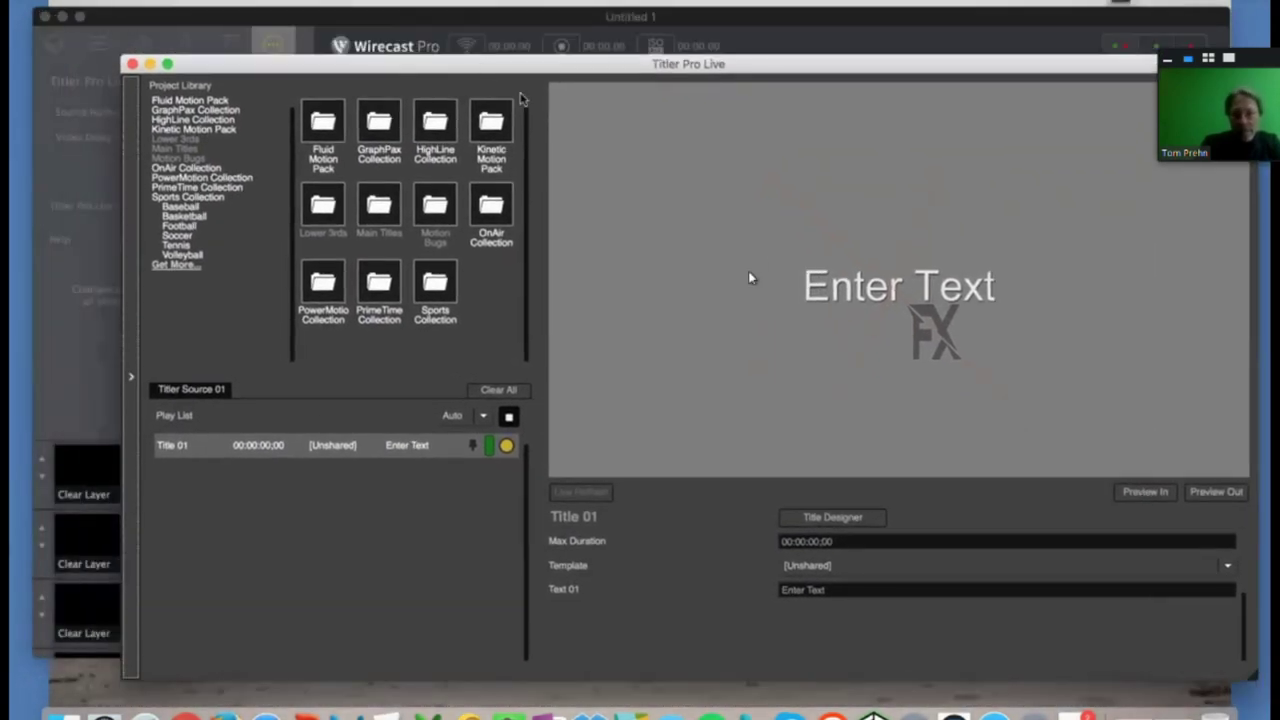
click(897, 286)
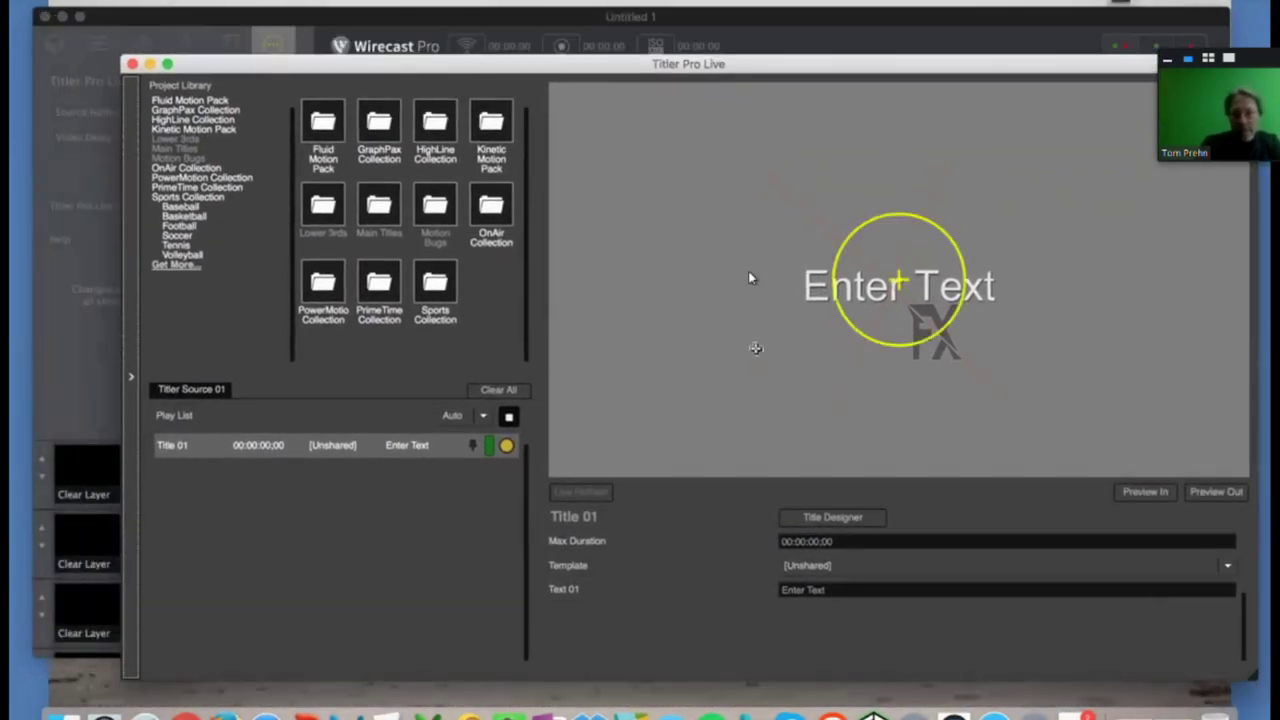
click(833, 518)
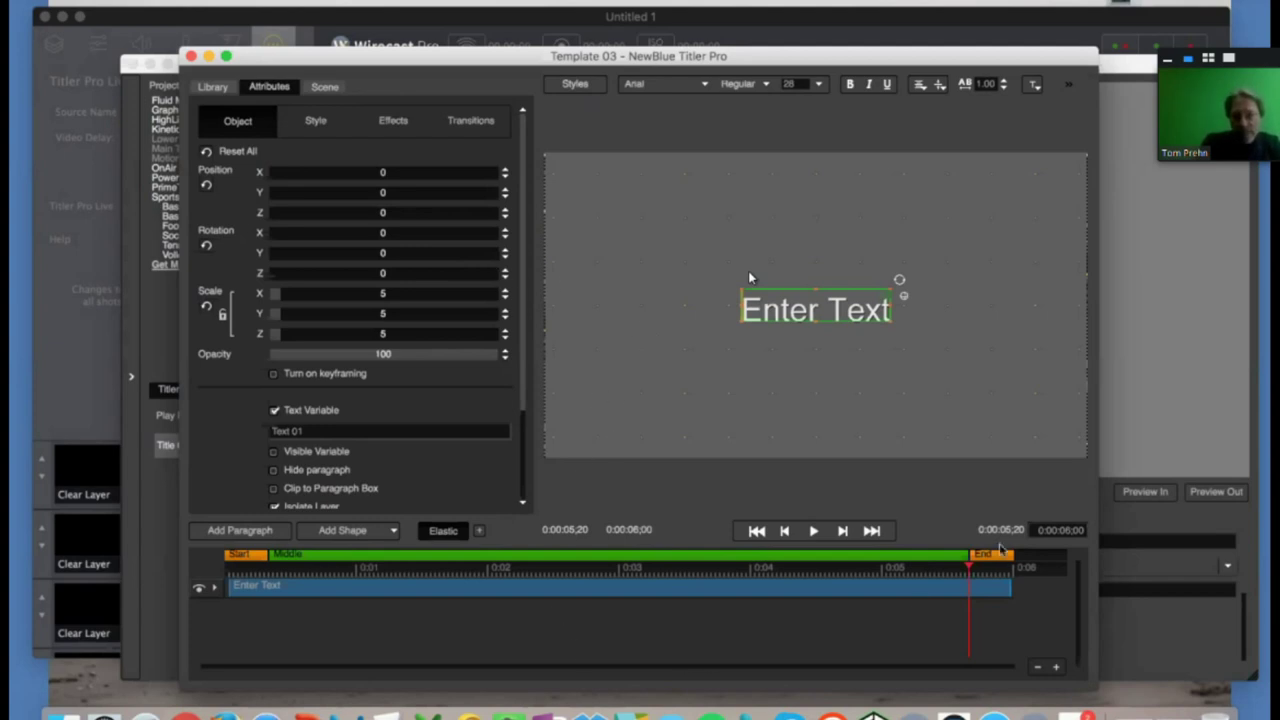
Preview the title animation, then open a Fluid Motion Pack Lower 3rds template in the designer
drag(970, 570, 866, 570)
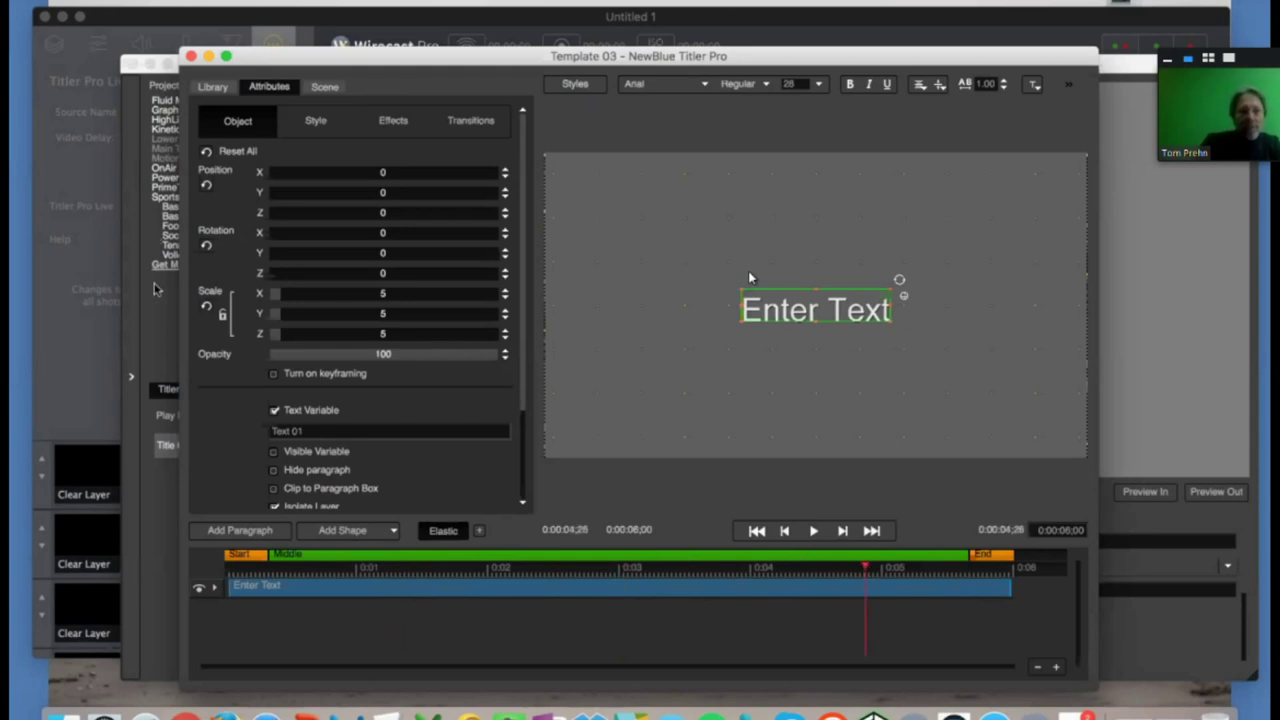
key(super+w)
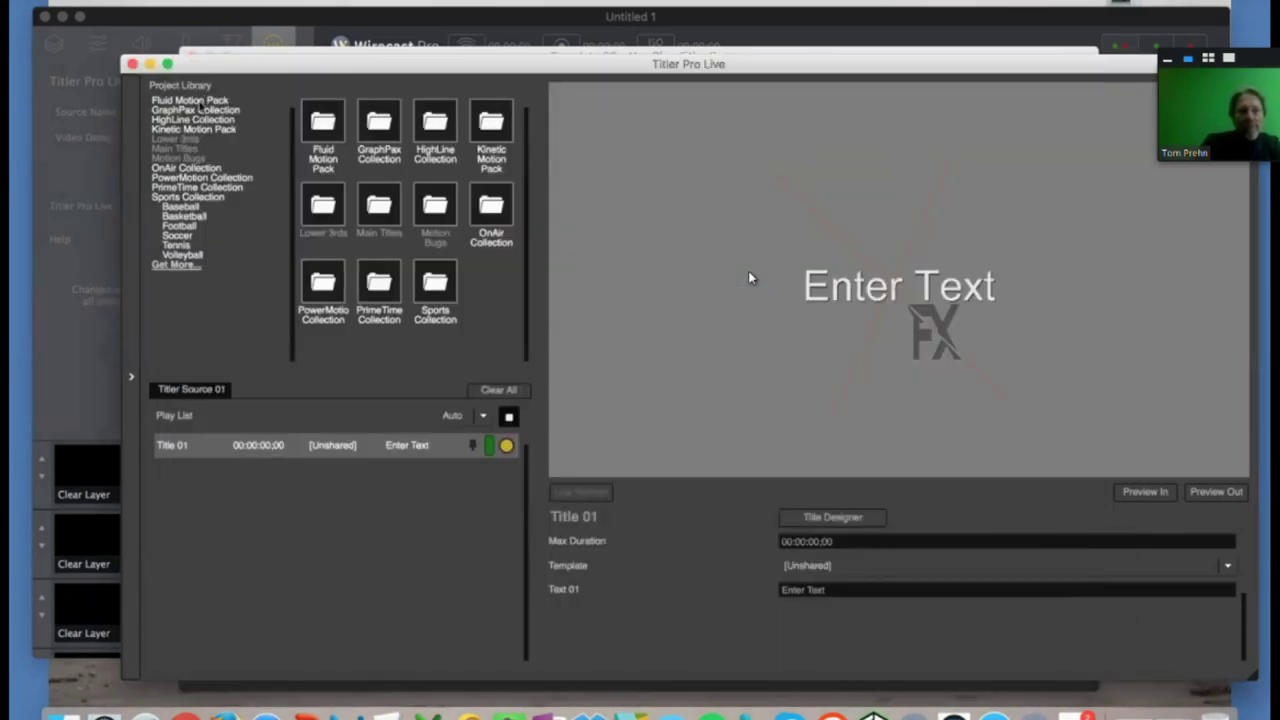
click(201, 104)
click(188, 140)
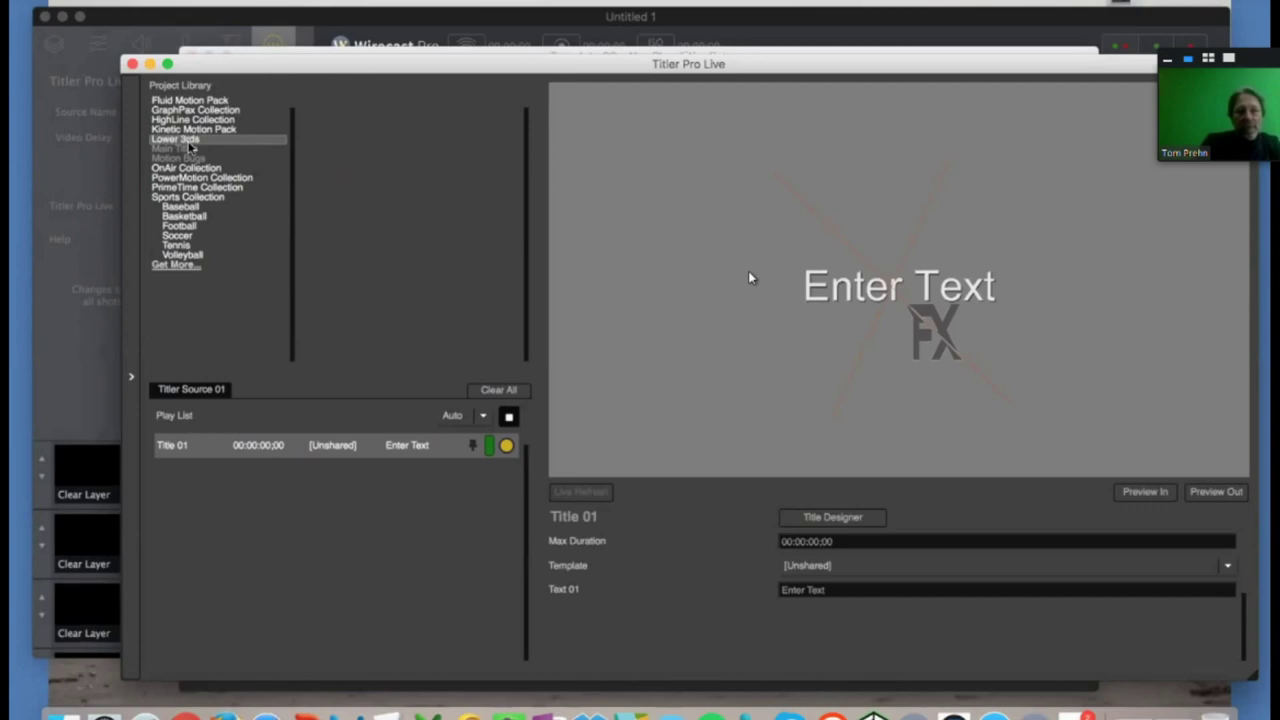
double_click(328, 124)
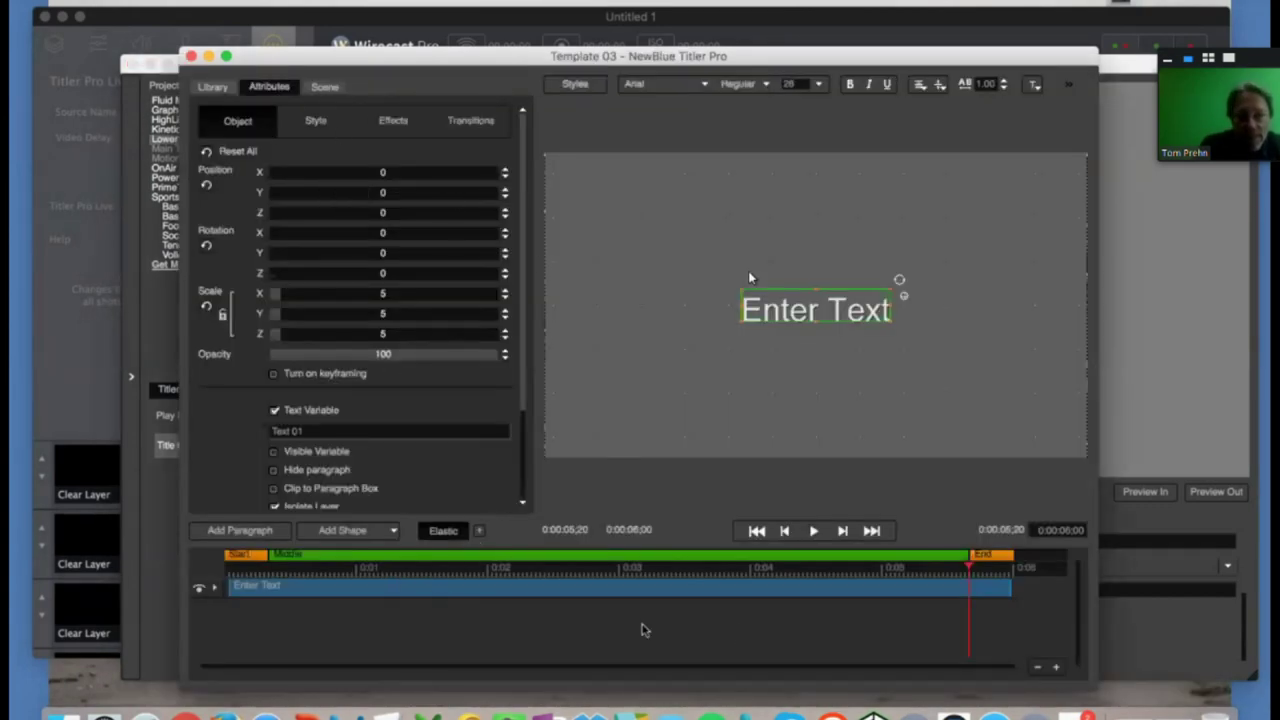
Scrub the template's animation and review its Style, Effects and Transitions settings, then close the designer
drag(968, 570, 735, 570)
drag(773, 516, 665, 496)
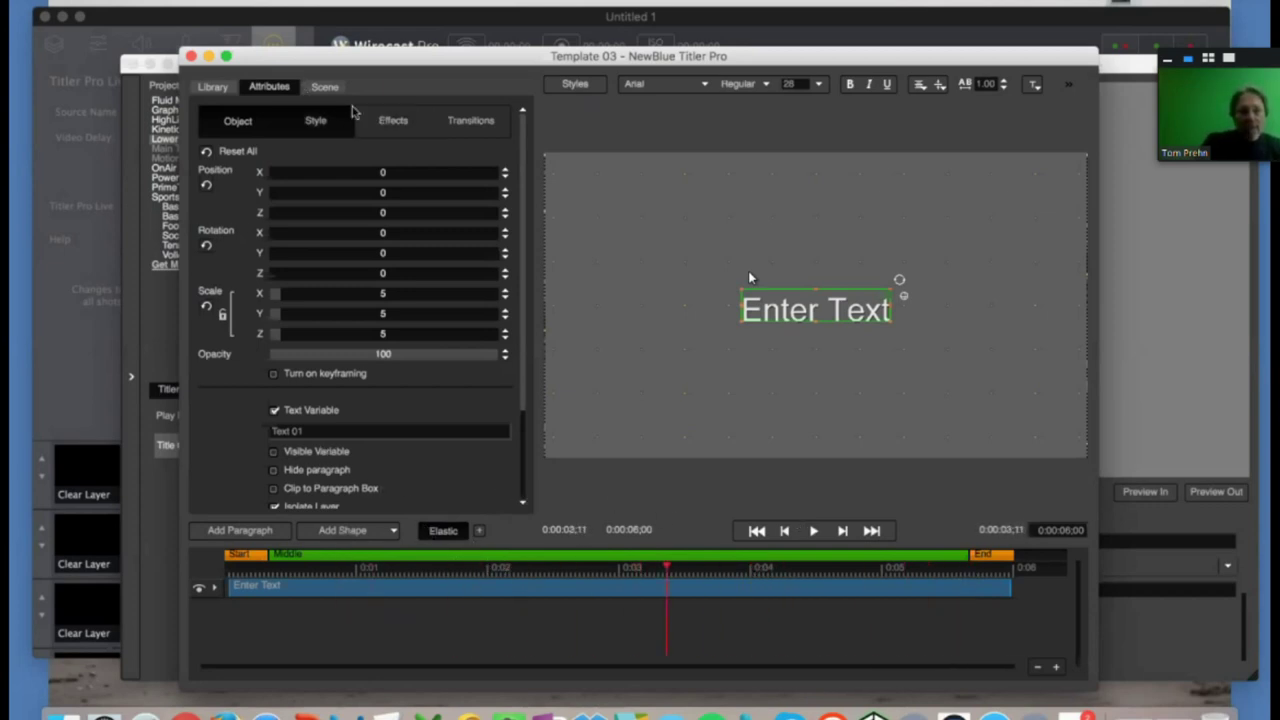
click(315, 121)
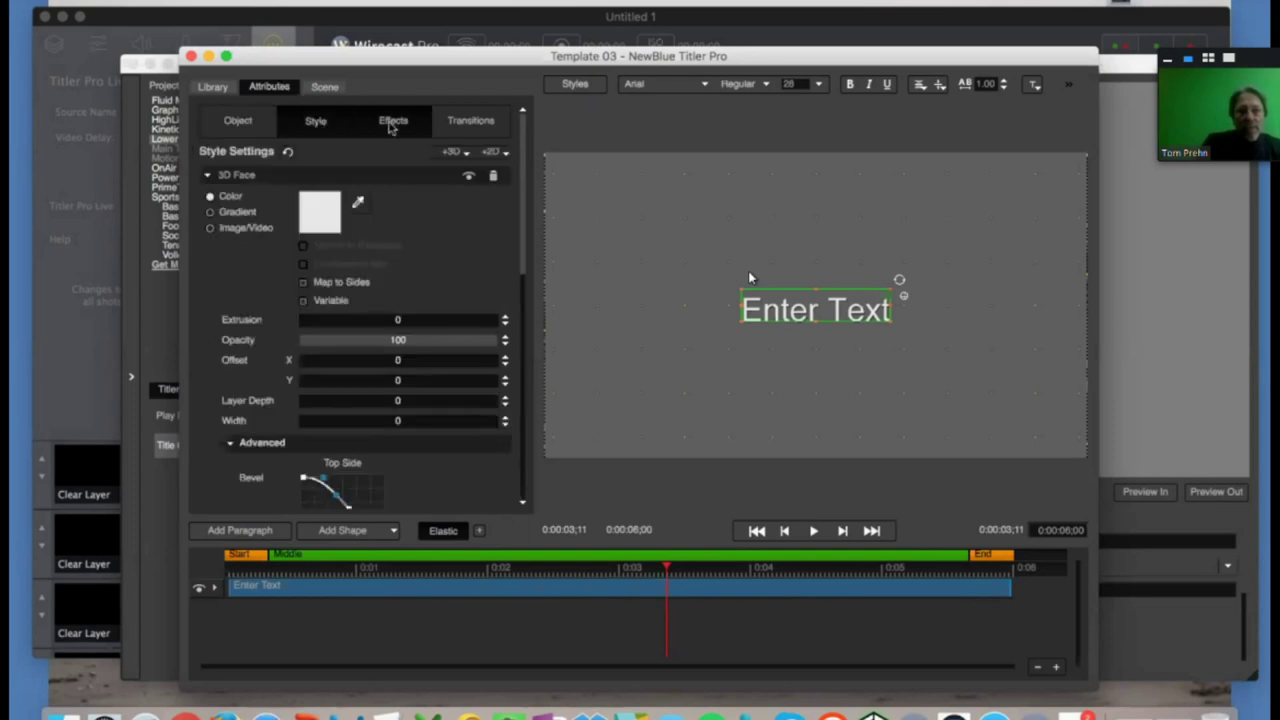
click(393, 123)
click(482, 126)
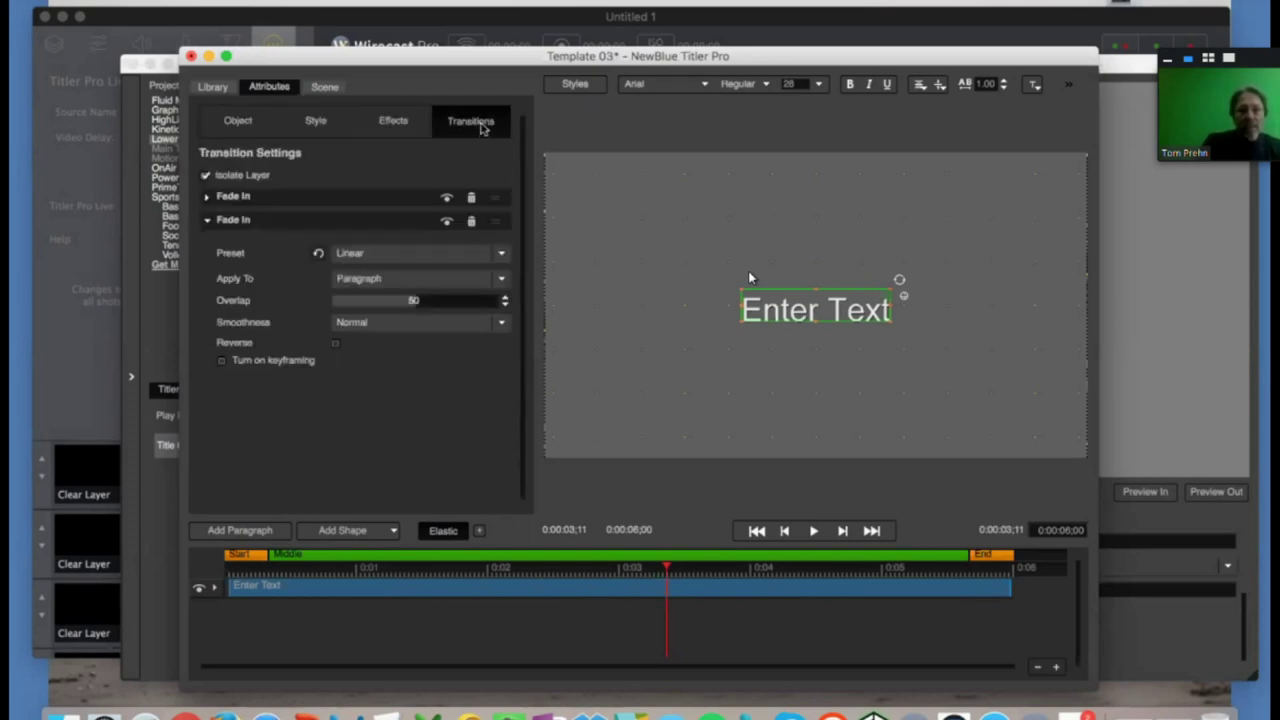
click(152, 16)
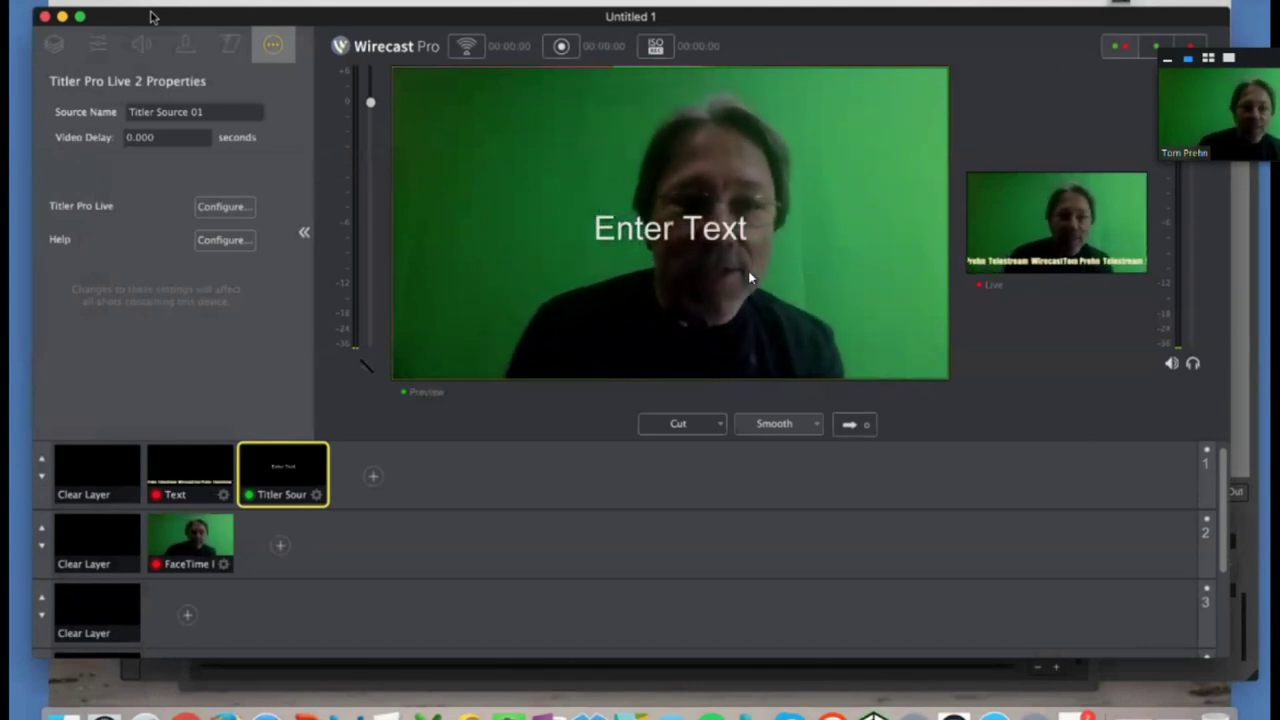
Delete the Titler Source shot, change the Text shot's audio source, and select the Text shot
click(315, 500)
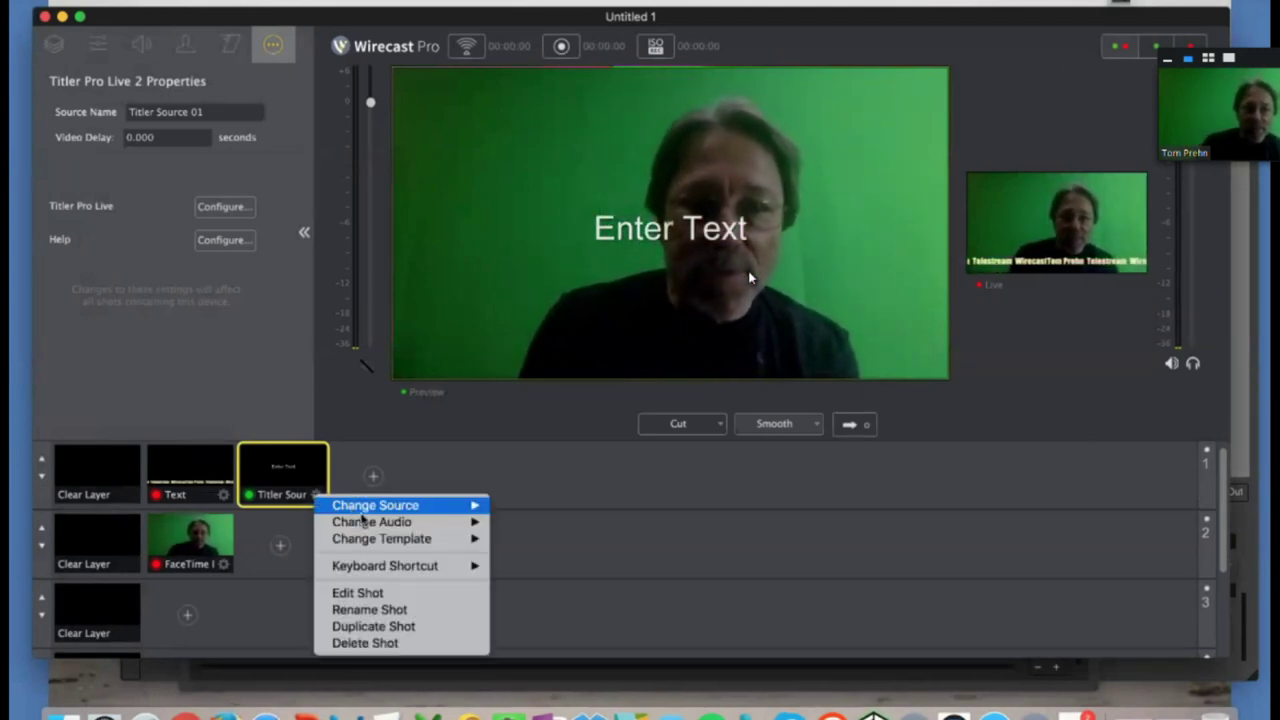
click(372, 643)
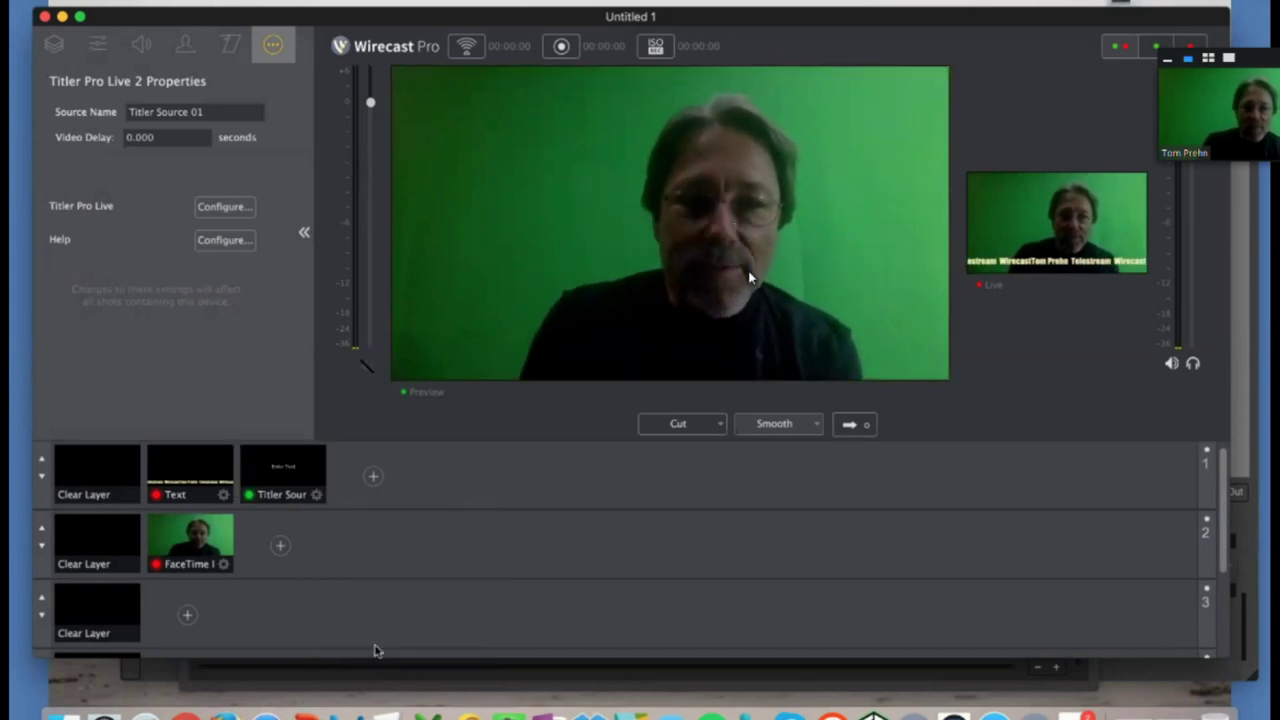
right_click(179, 462)
mouse_move(336, 492)
click(430, 500)
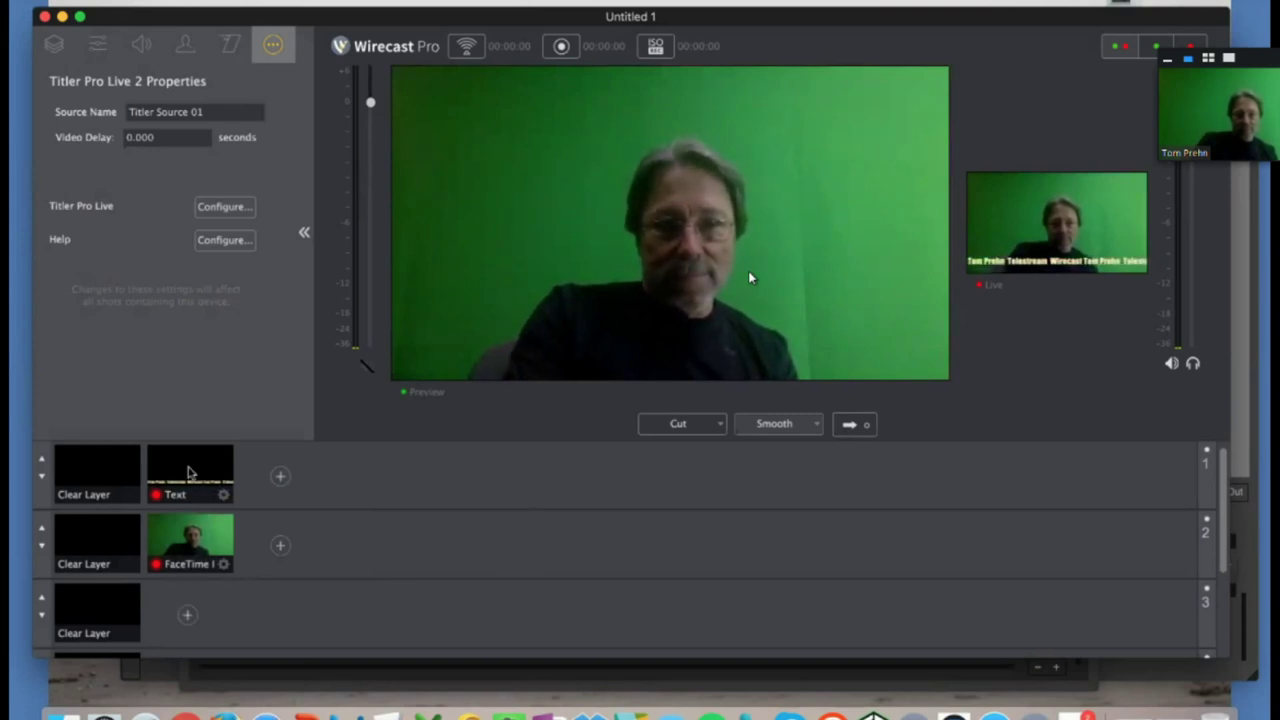
click(190, 468)
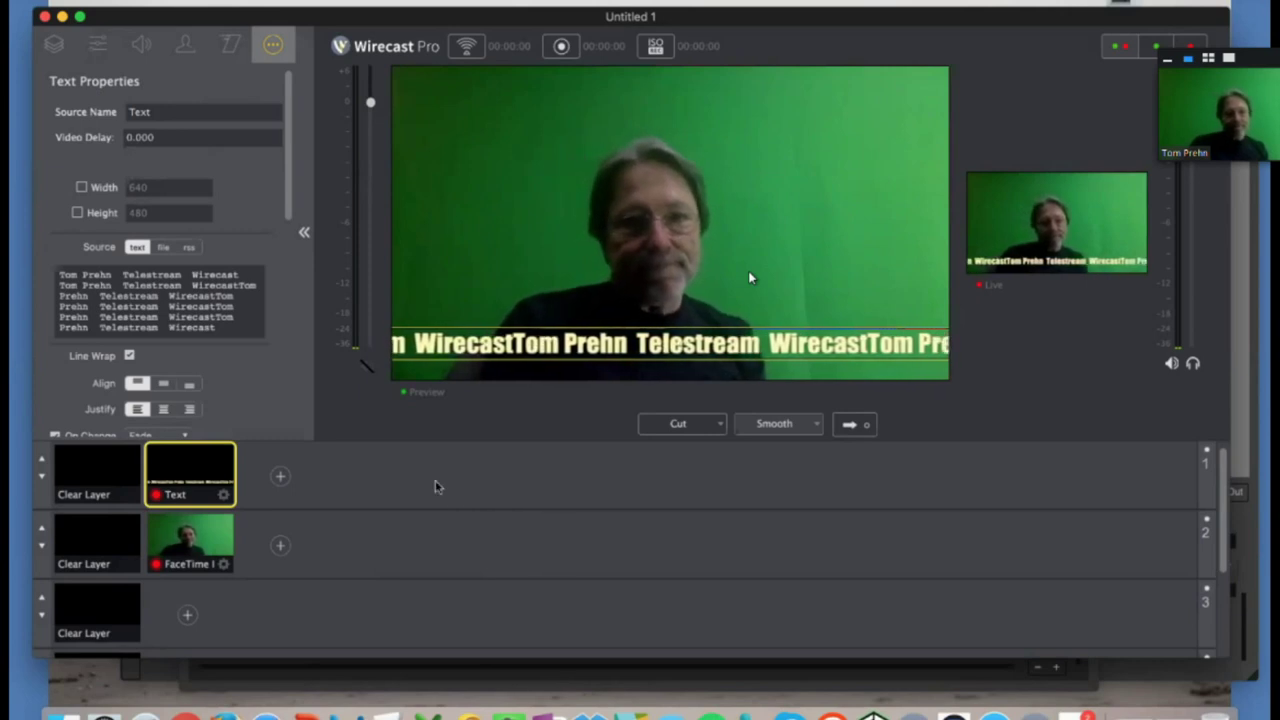
click(320, 2)
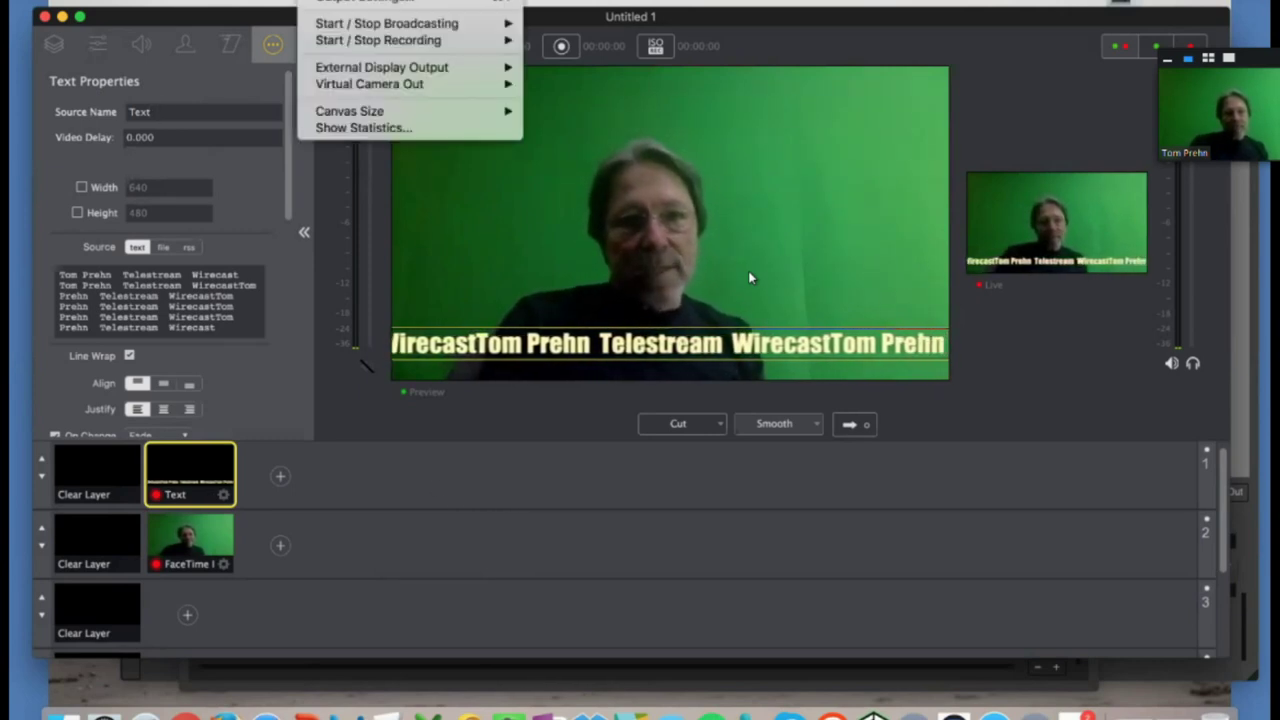
Show Output Statistics with Framerate added to the graph
click(383, 128)
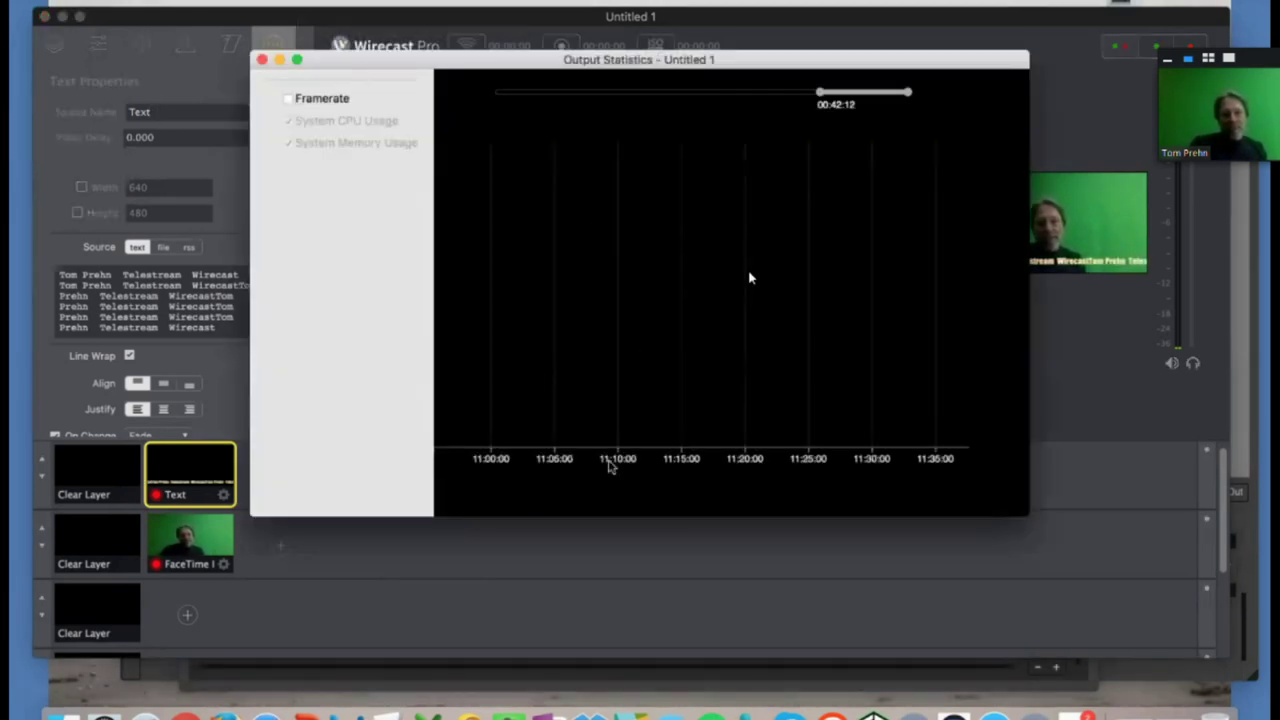
click(286, 99)
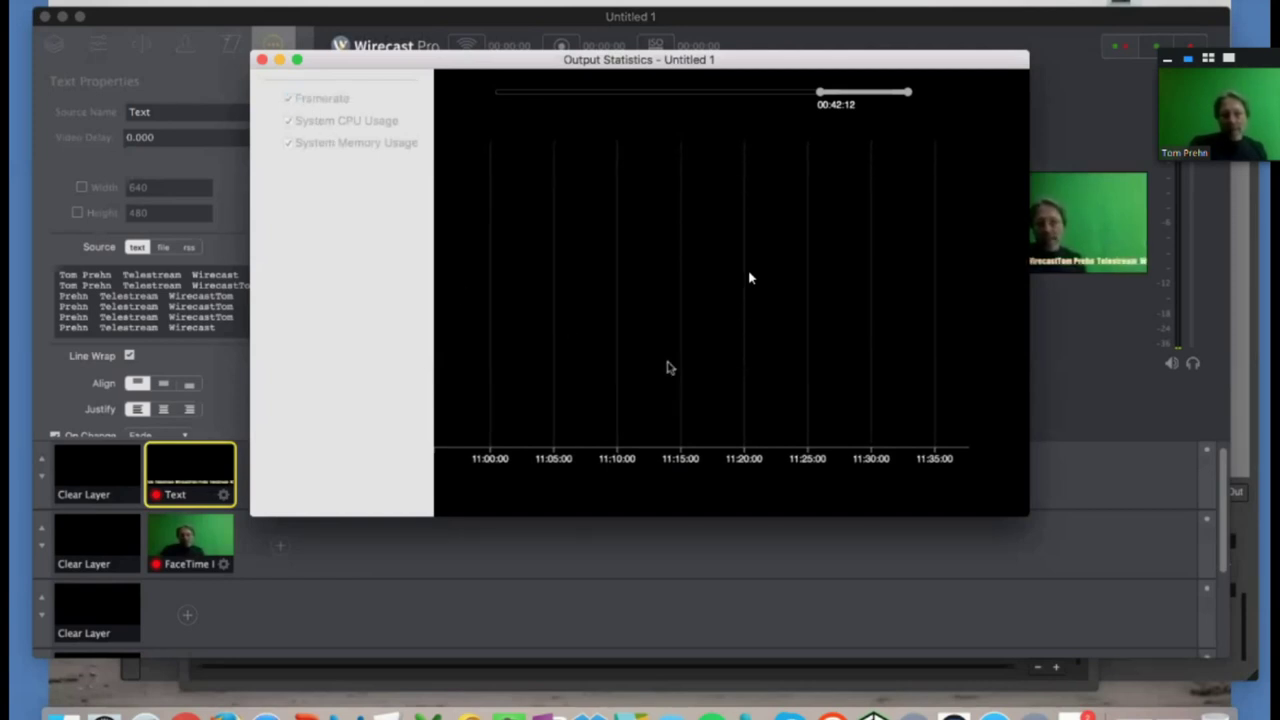
drag(443, 58, 444, 162)
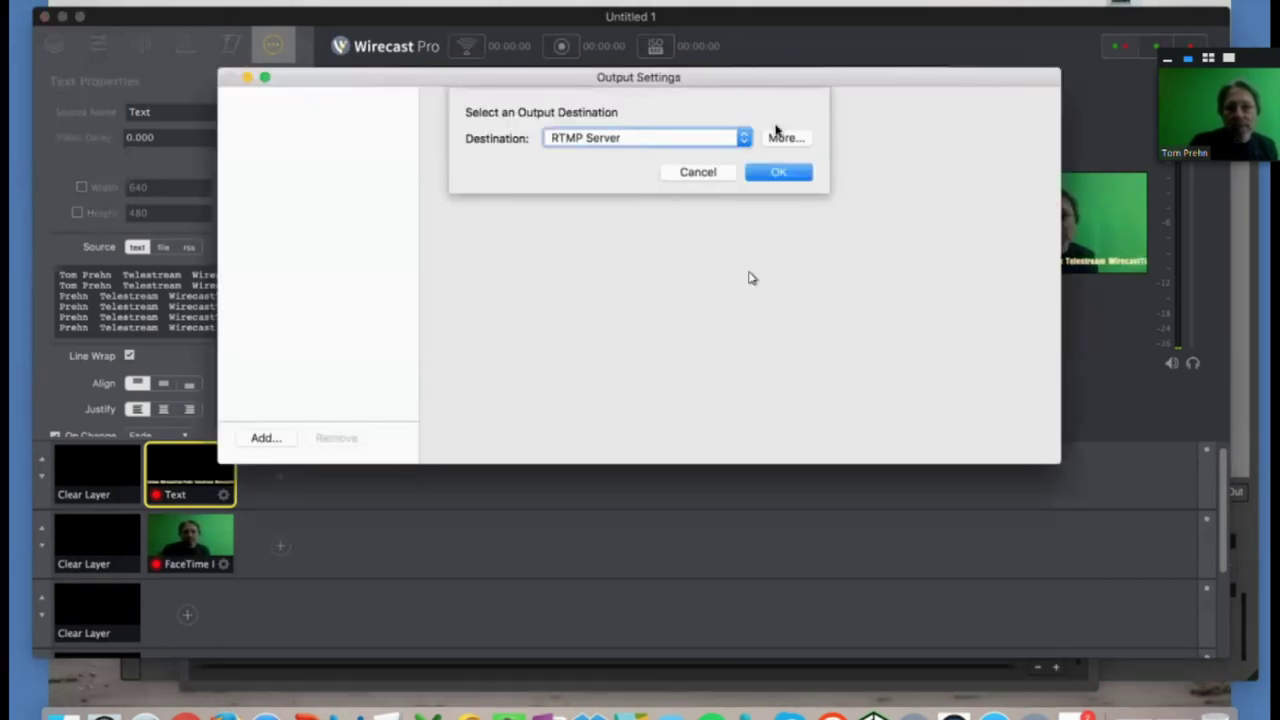
Set the output destination to Record To Disk - MOV and start recording
click(743, 140)
click(683, 165)
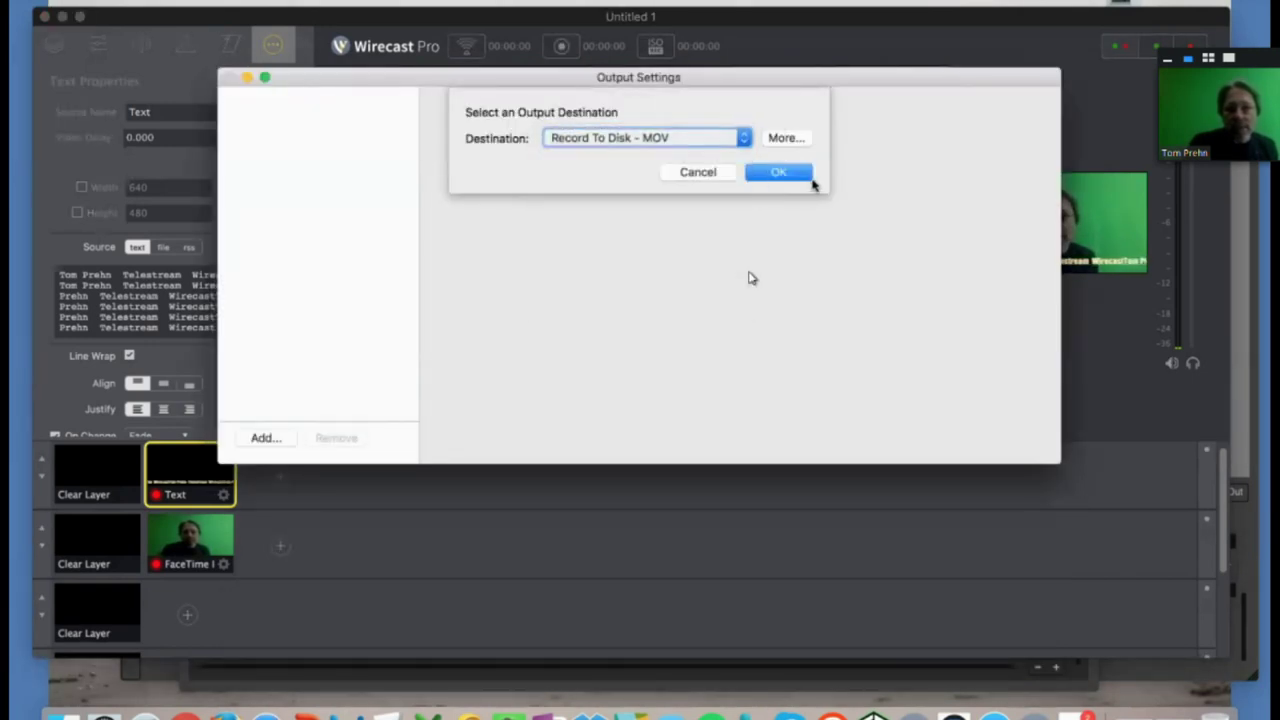
click(768, 172)
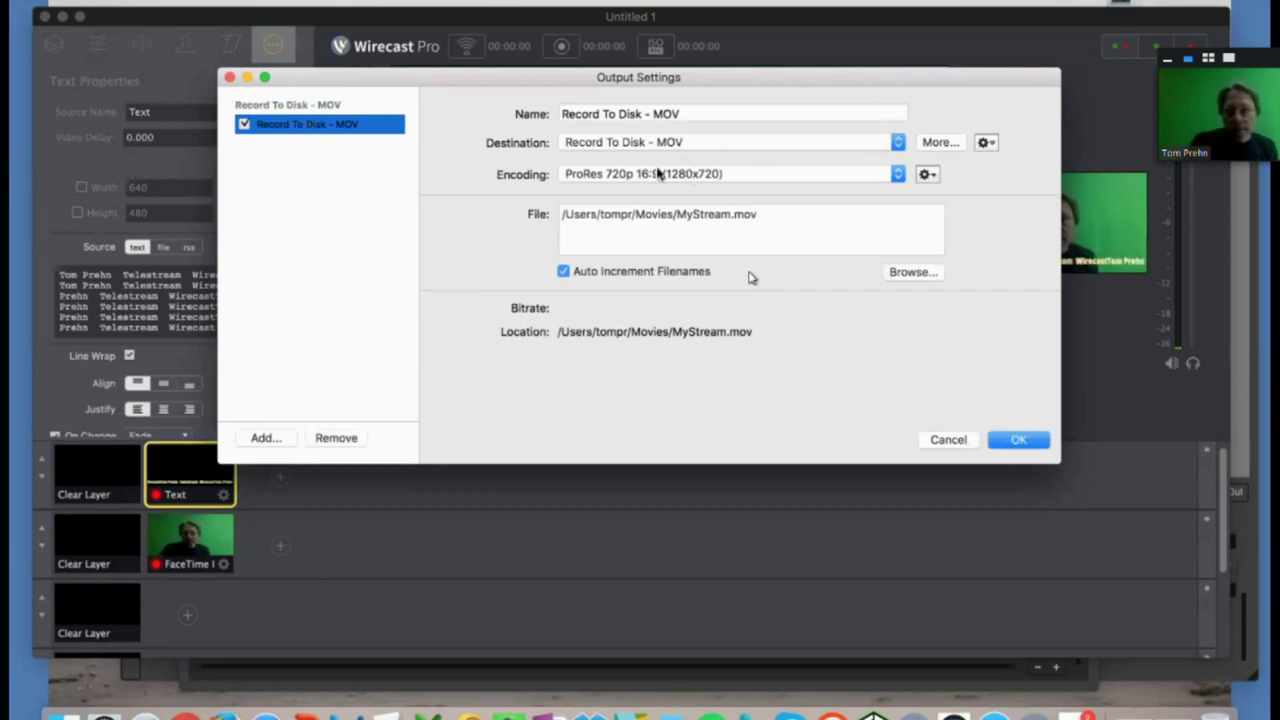
click(1018, 440)
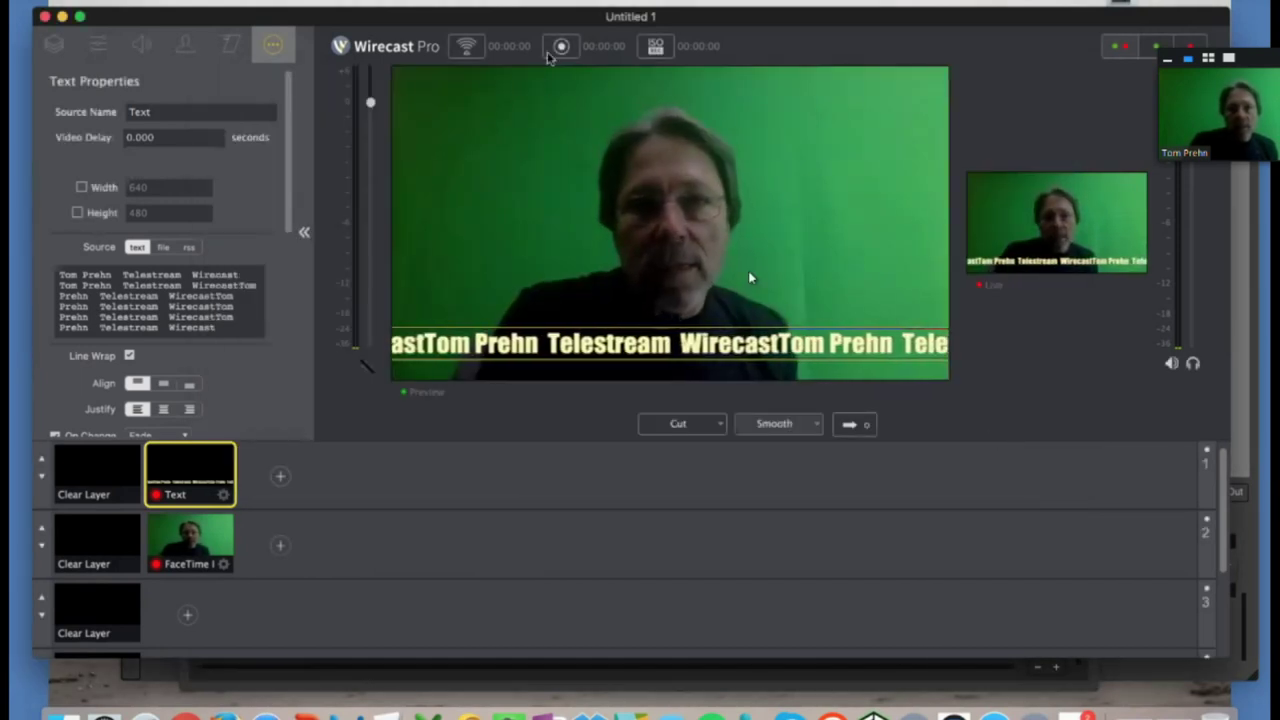
click(561, 48)
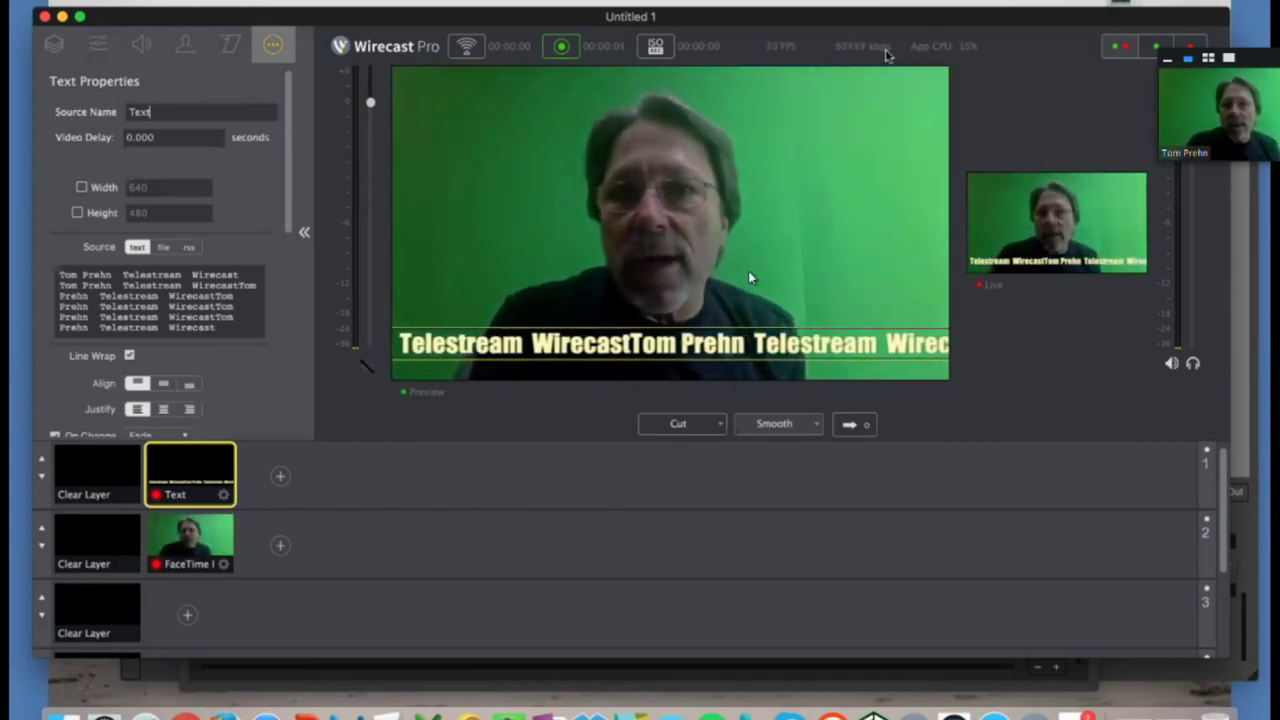
Toggle the CPU read-out between App and System CPU, leaving it on System CPU
click(935, 50)
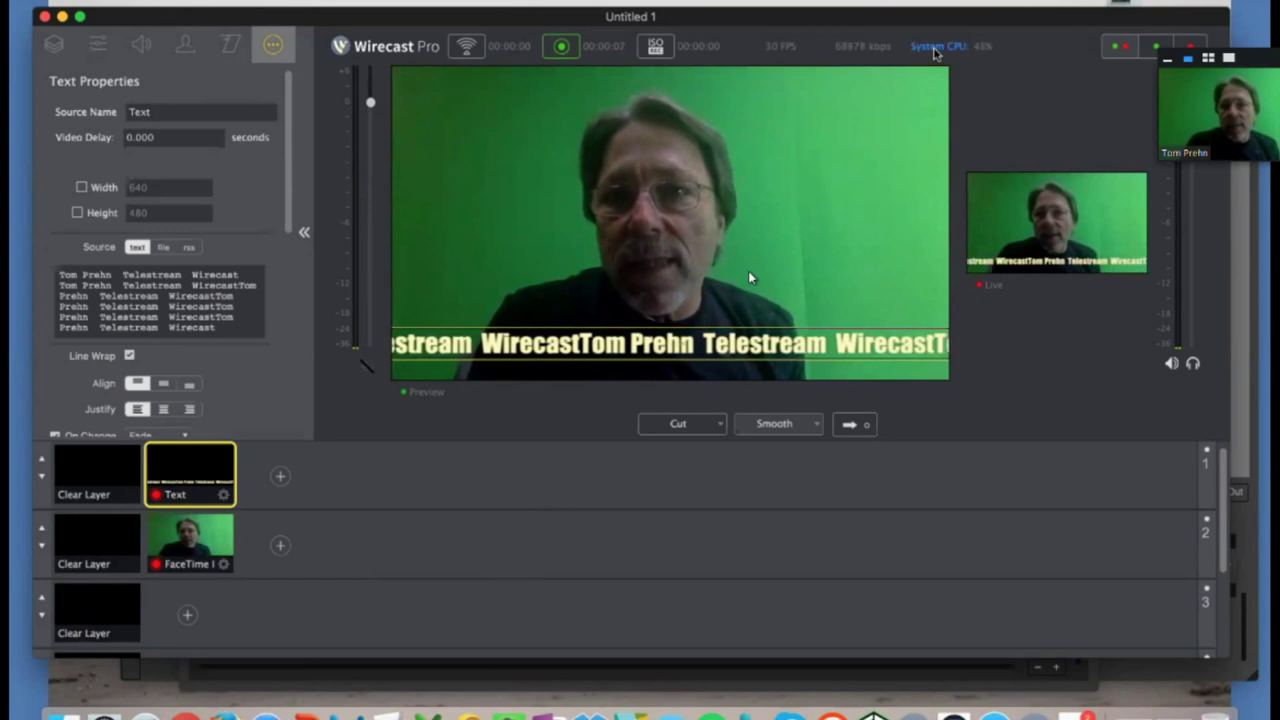
click(935, 50)
click(936, 50)
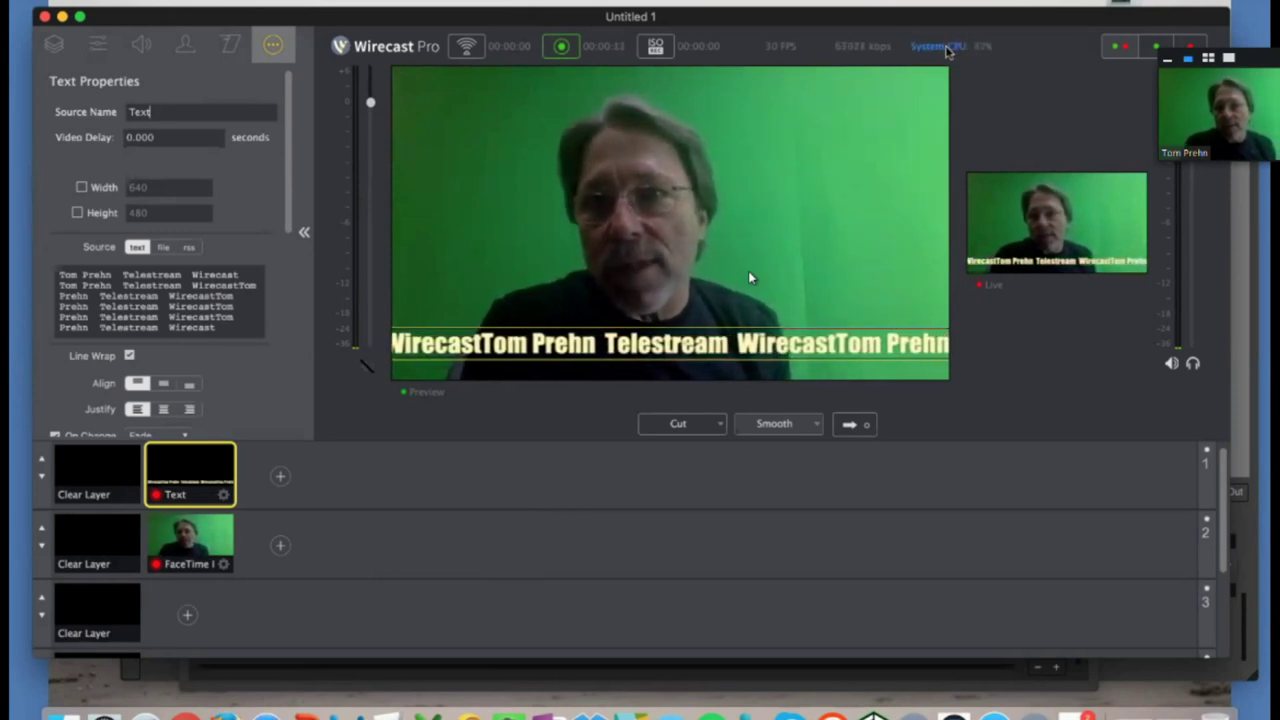
click(945, 48)
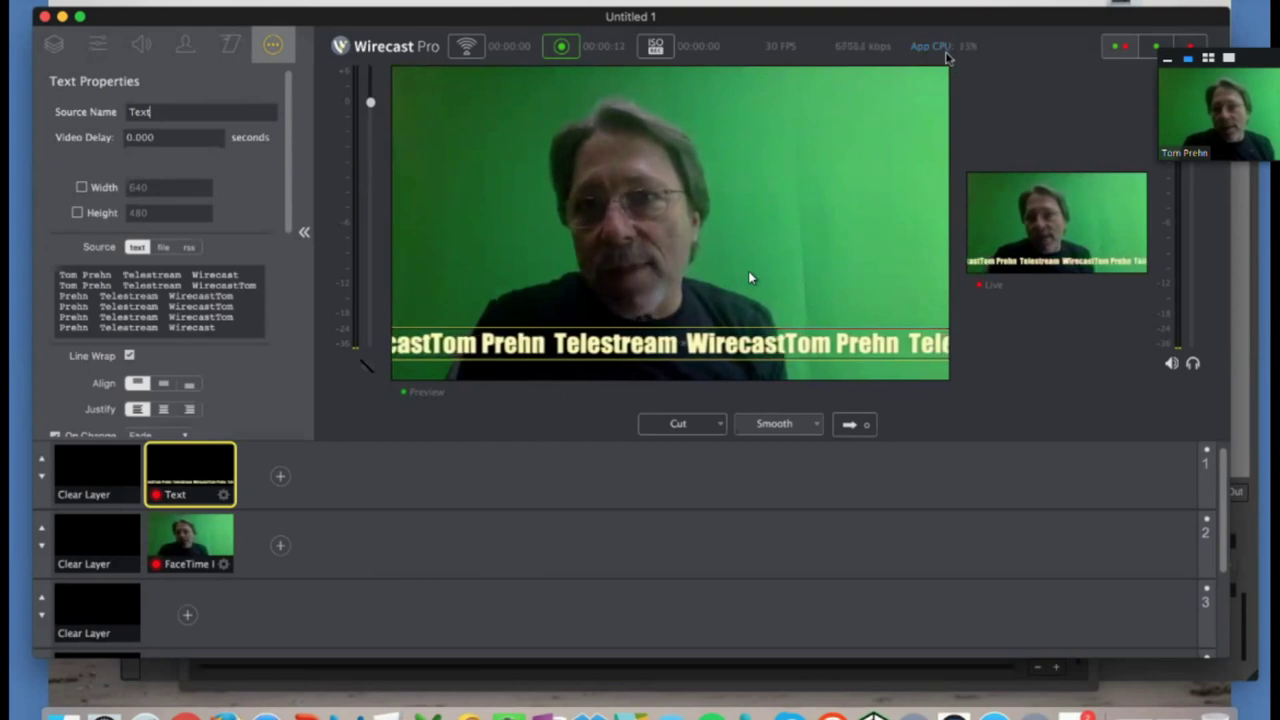
click(946, 47)
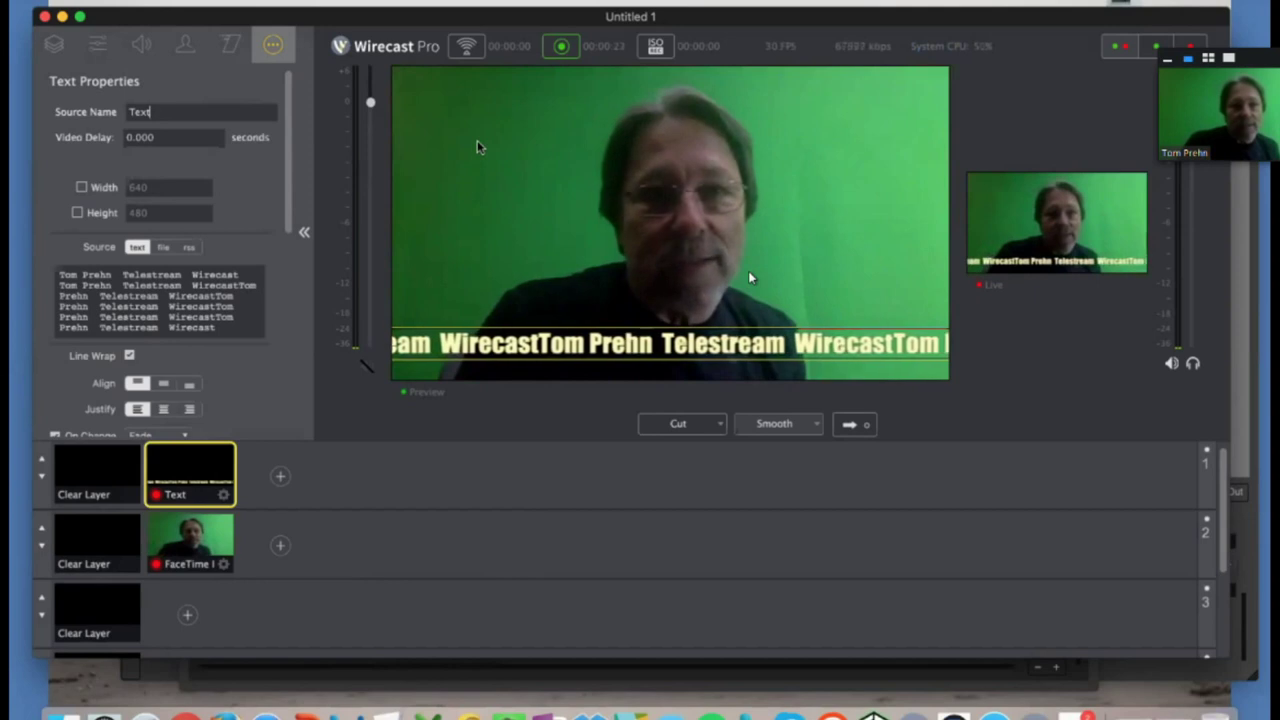
click(320, 2)
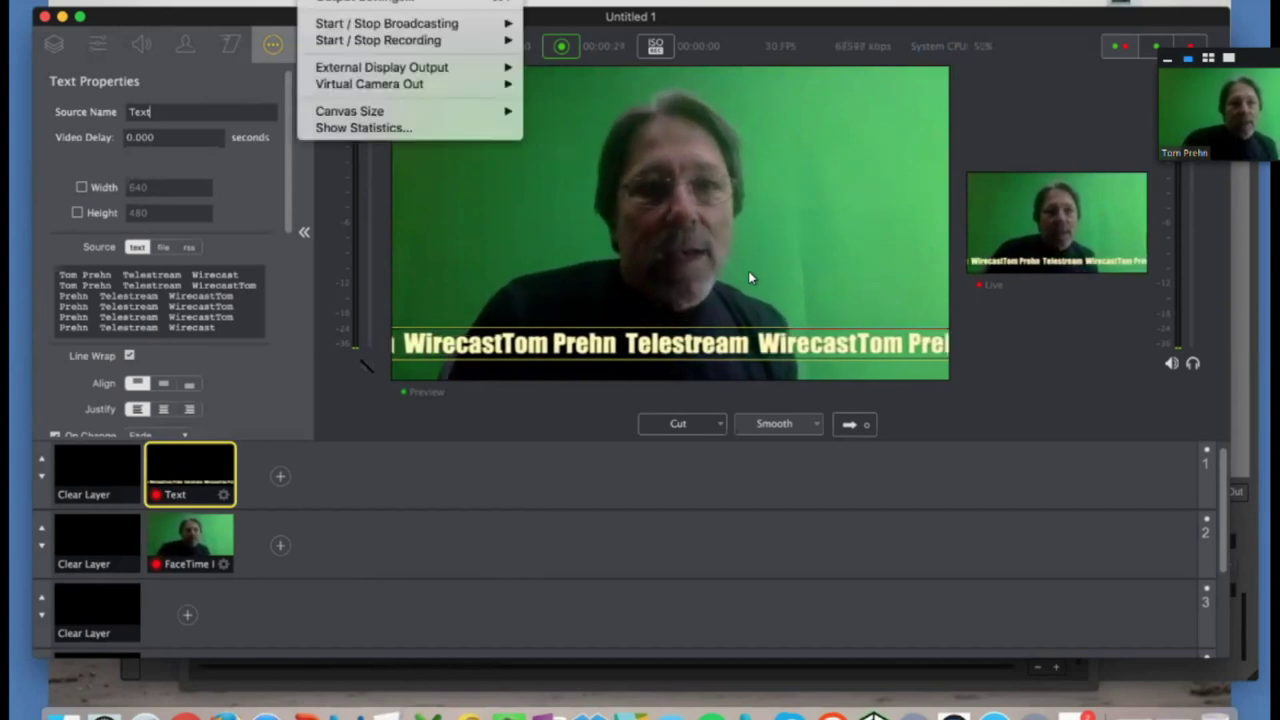
Graph Record To Disk - MOV bitrate over a narrowed recent time span, then restore Wirecast's main window
click(366, 124)
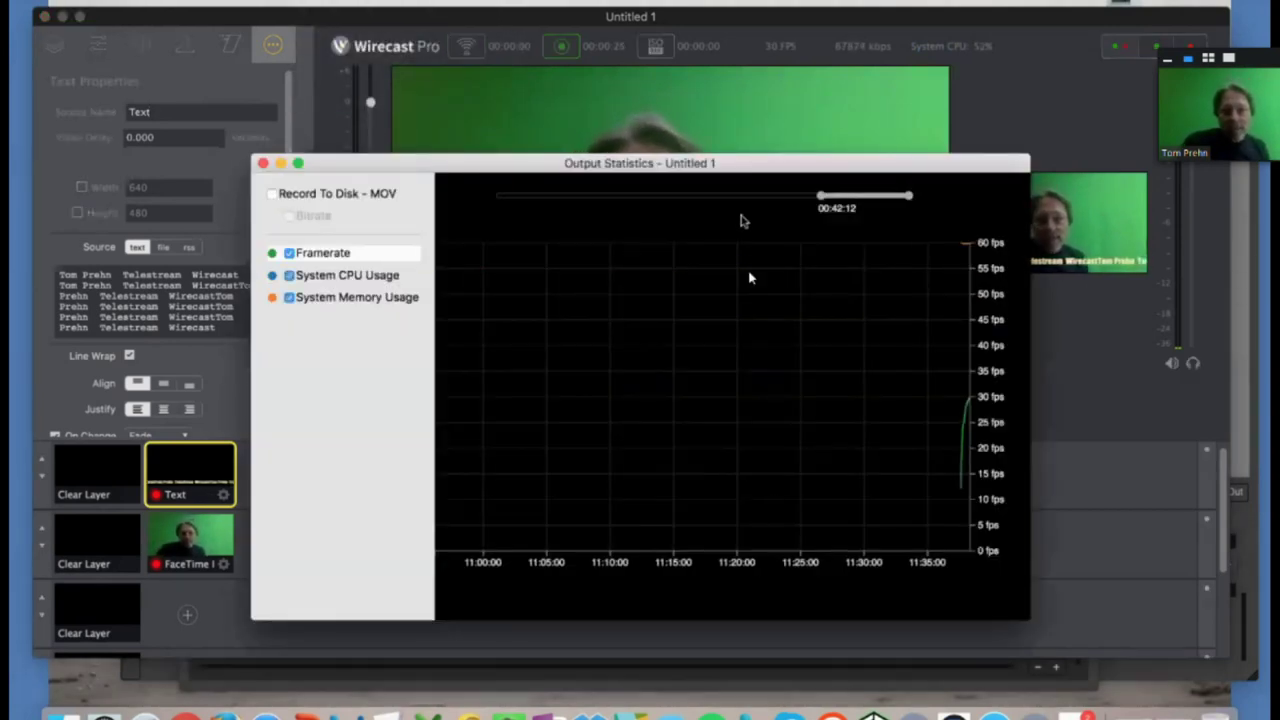
drag(766, 166, 692, 44)
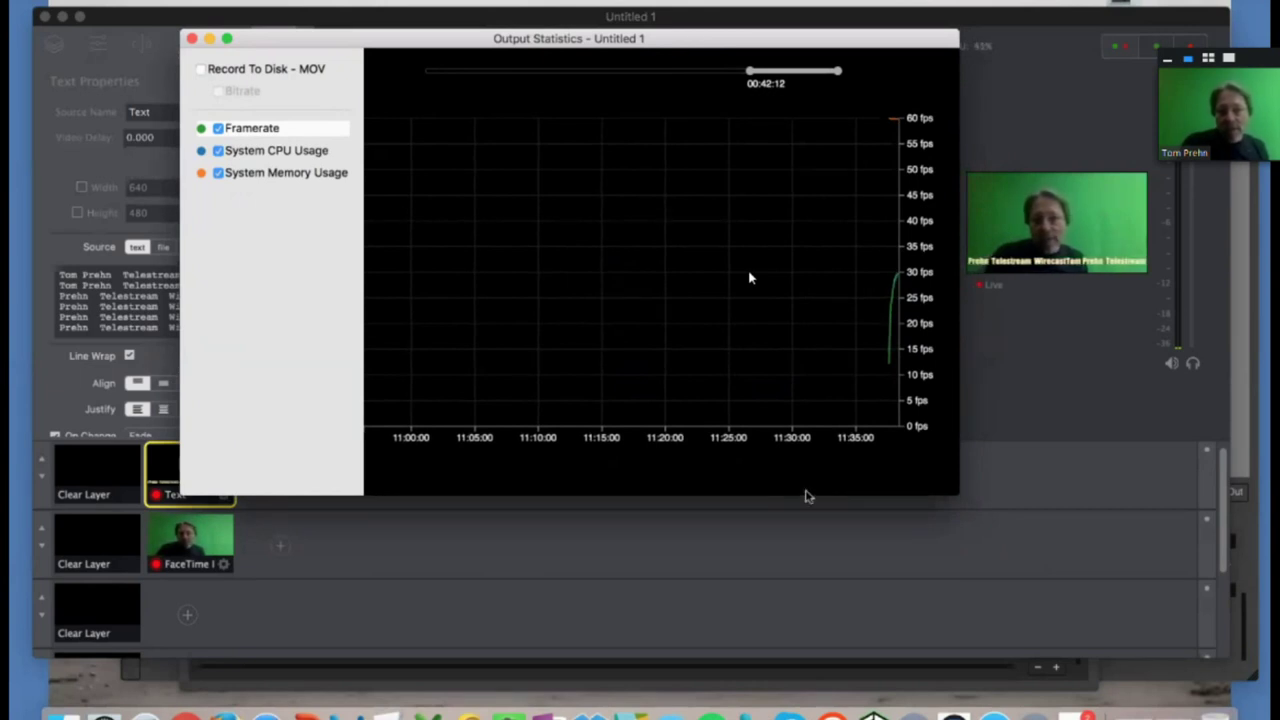
click(201, 69)
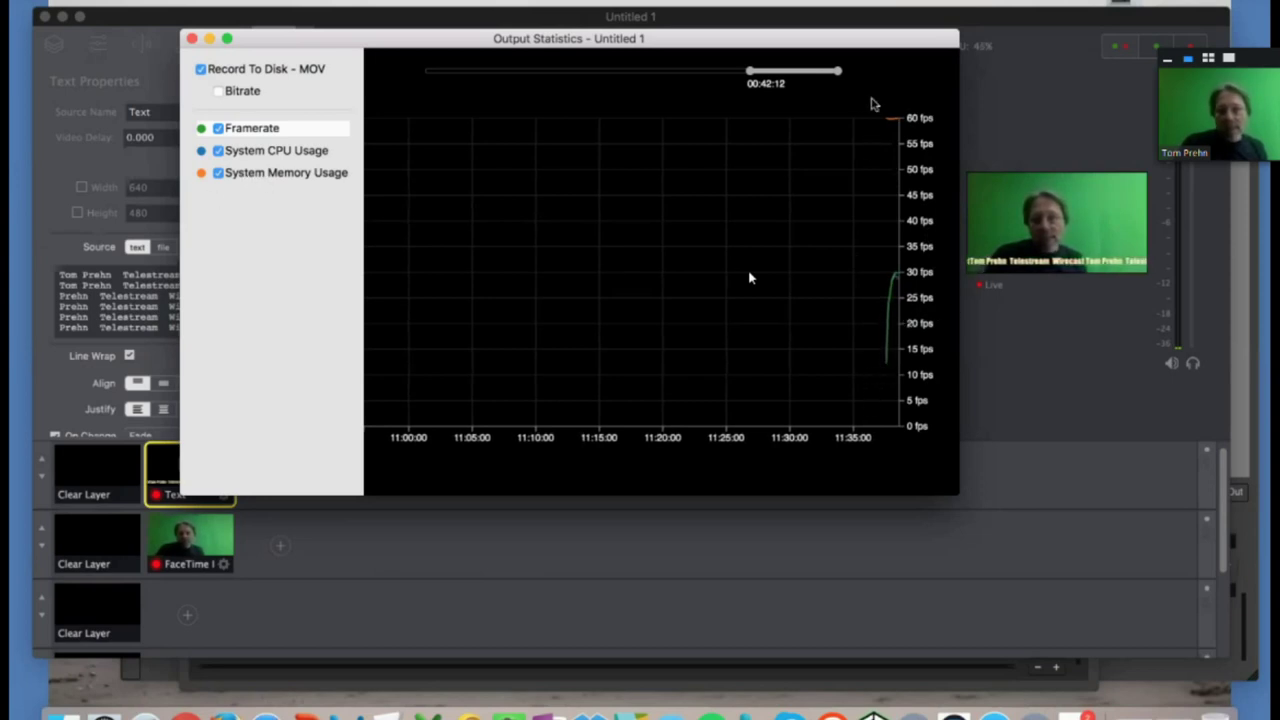
drag(748, 76, 816, 75)
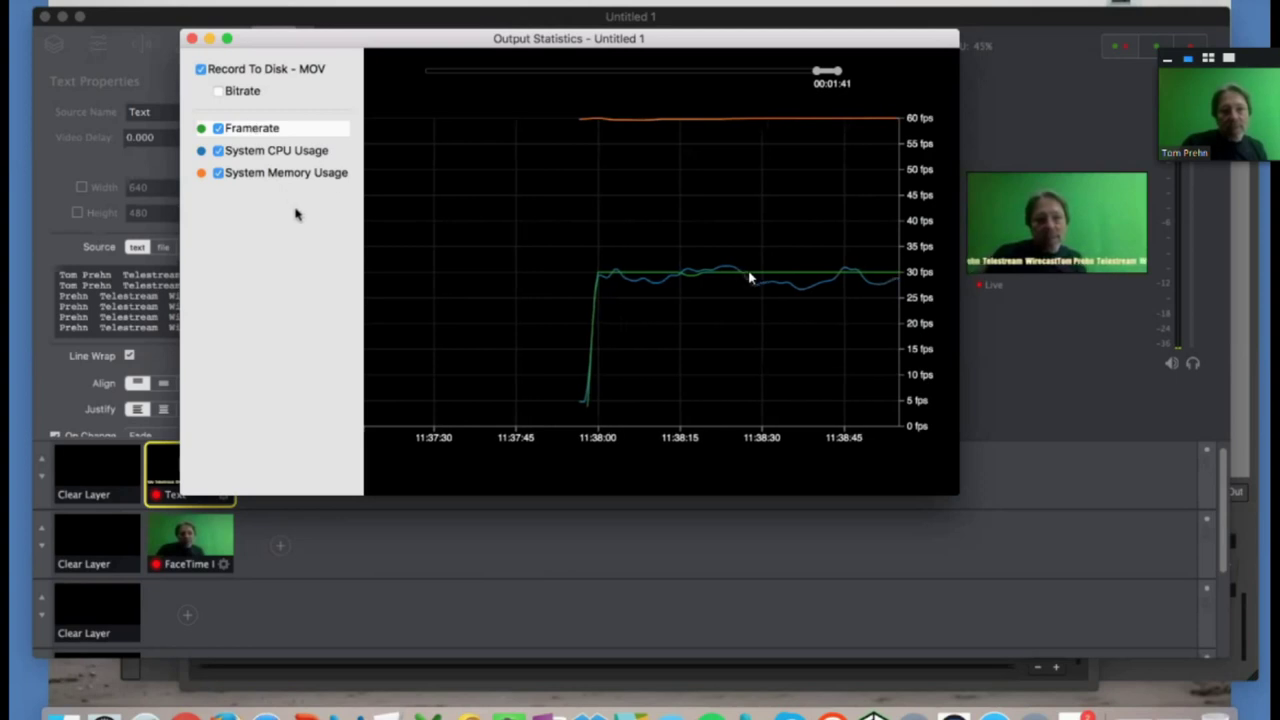
click(221, 94)
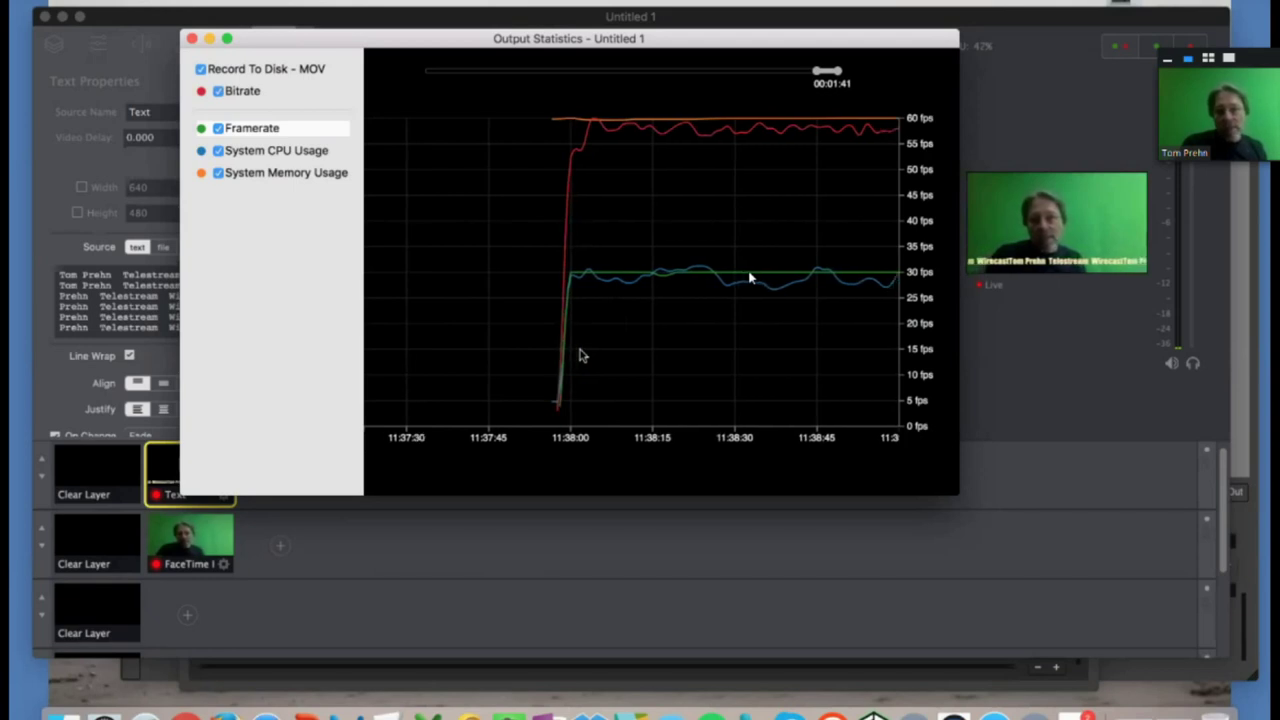
click(393, 19)
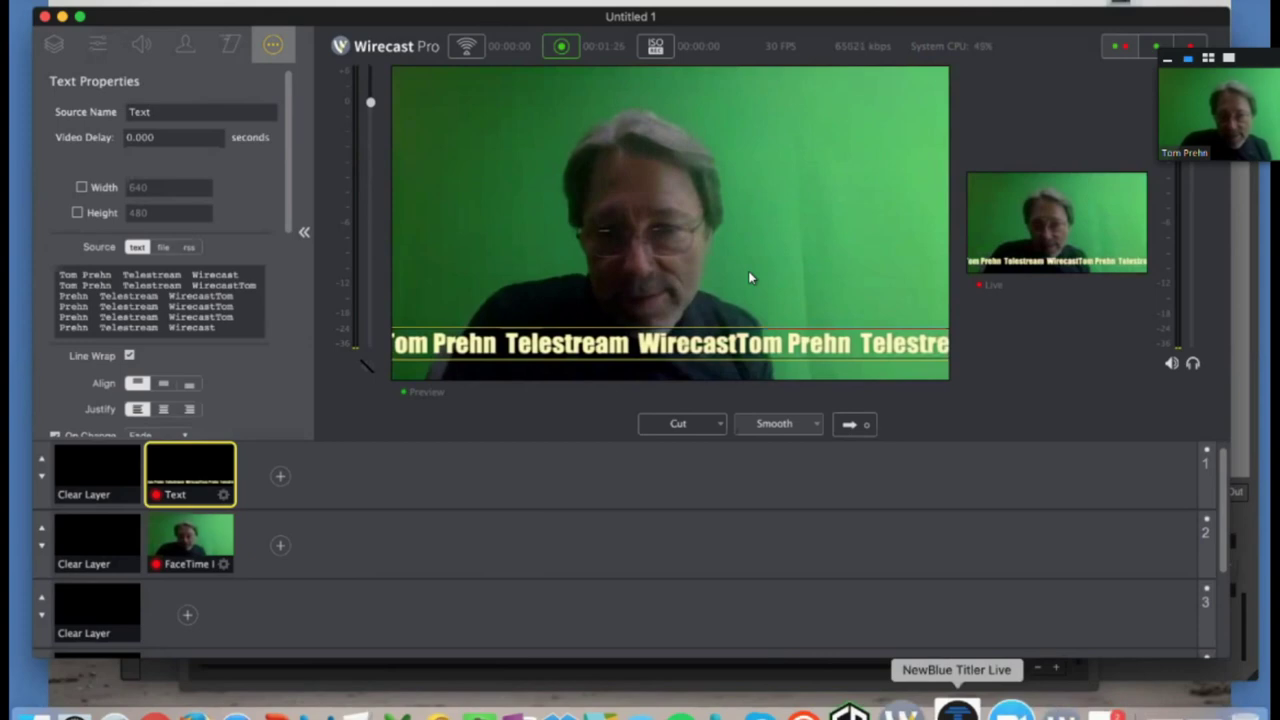
double_click(411, 29)
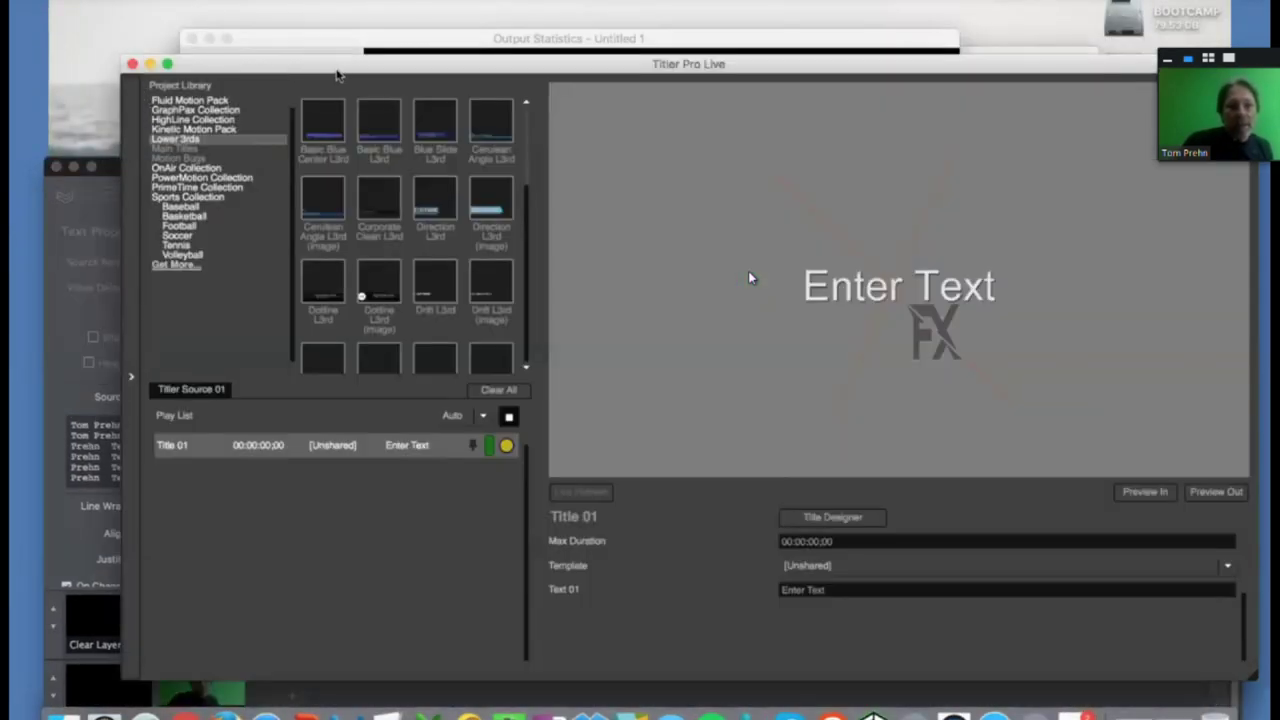
Bring Titler Pro Live forward and open a Fluid Motion Pack Main Titles template in the designer
click(146, 101)
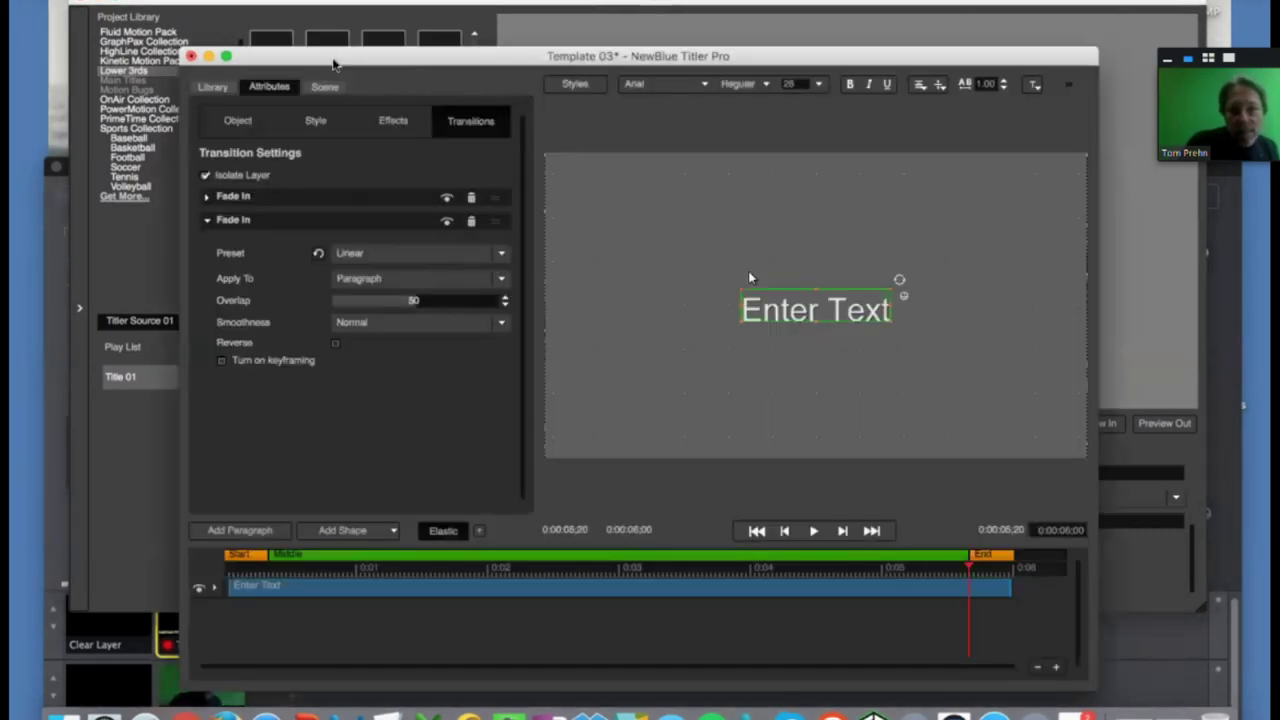
click(338, 3)
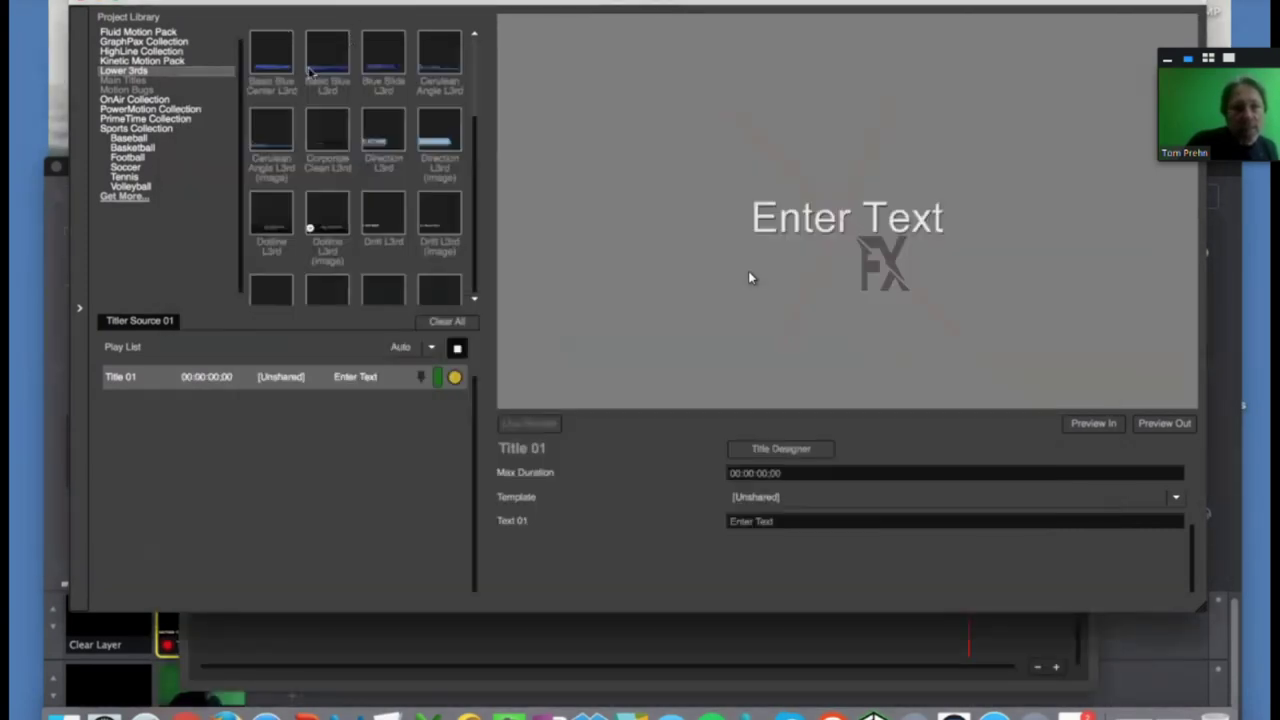
click(140, 34)
click(136, 82)
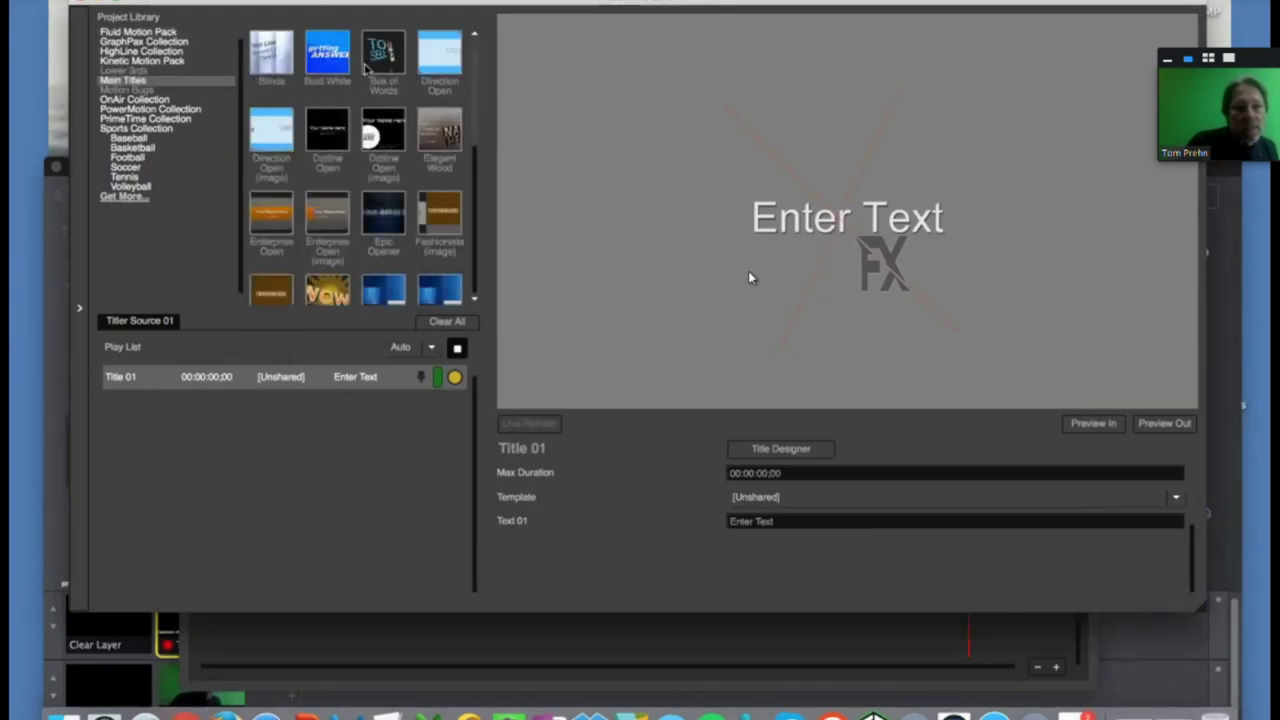
double_click(327, 63)
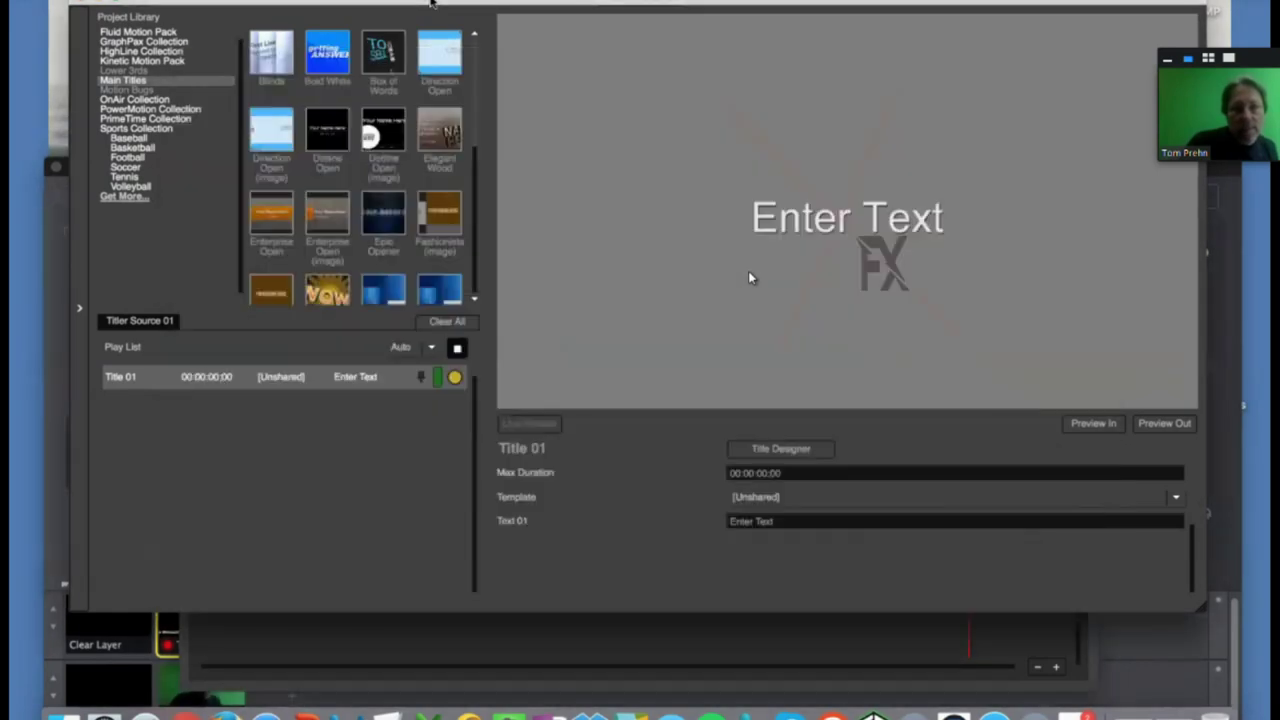
click(432, 4)
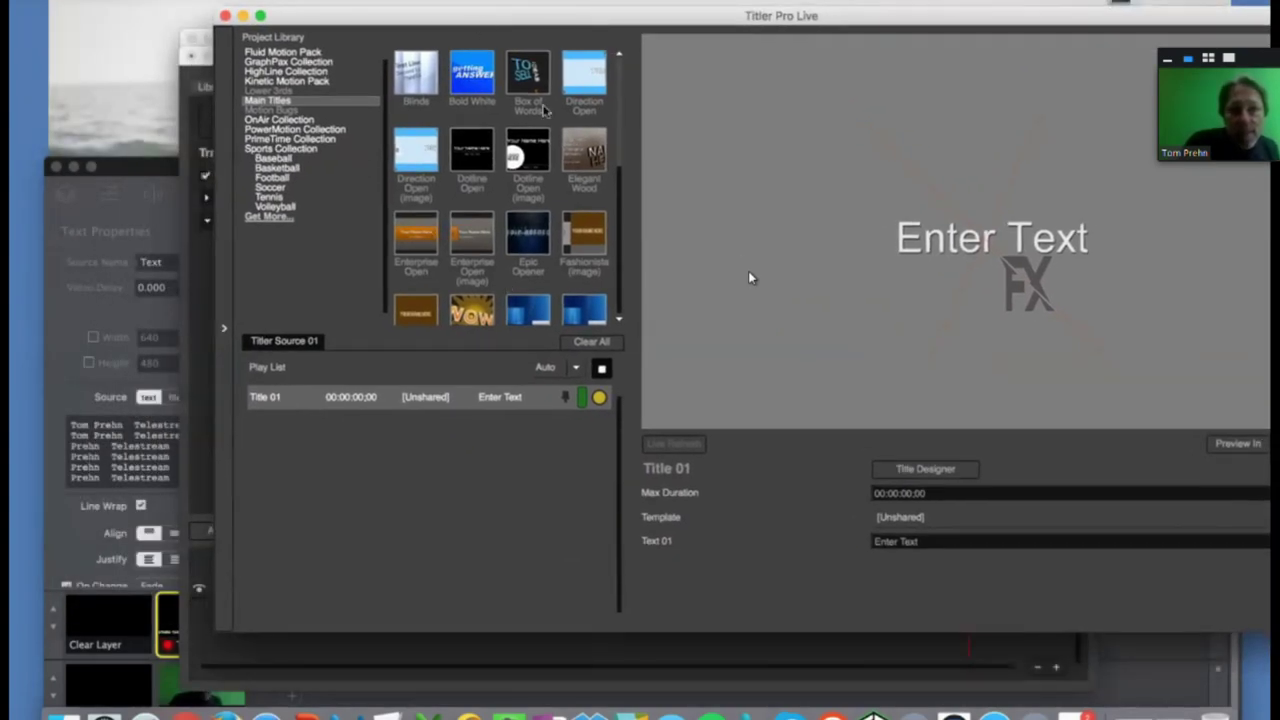
Browse Lower 3rds and Motion Bugs, return to Main Titles, and bring Wirecast forward
key(Up)
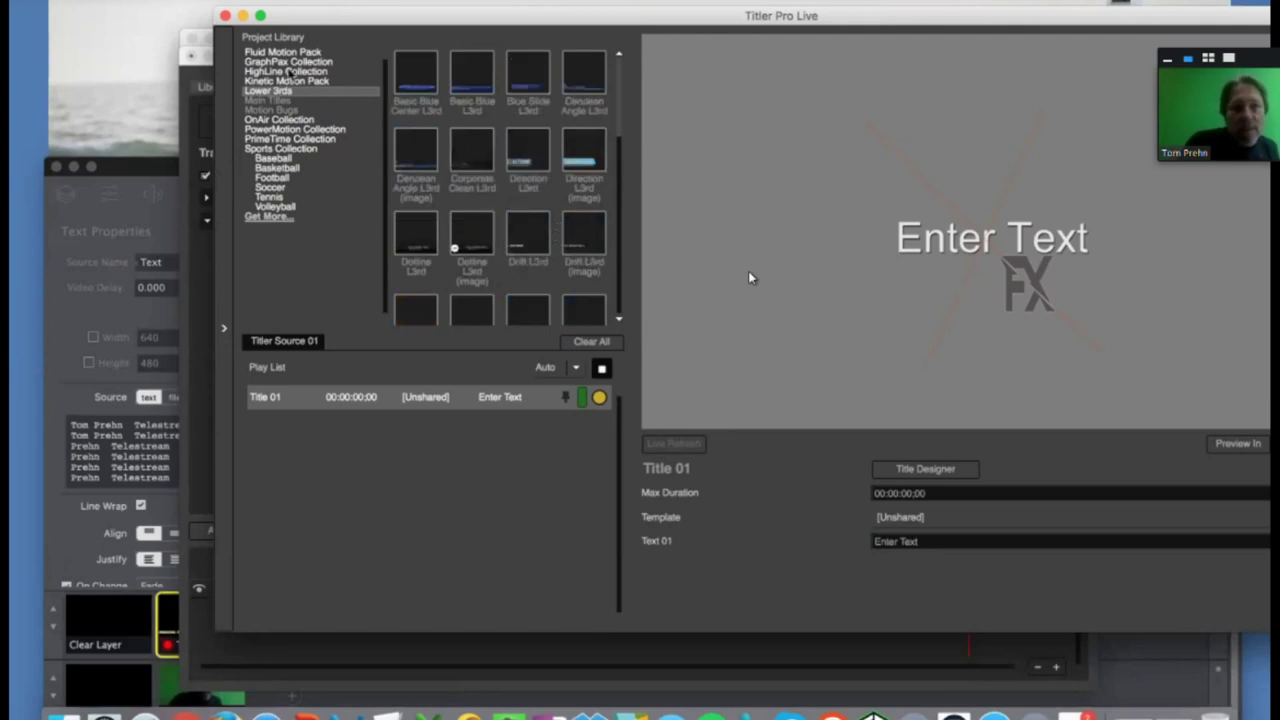
click(284, 110)
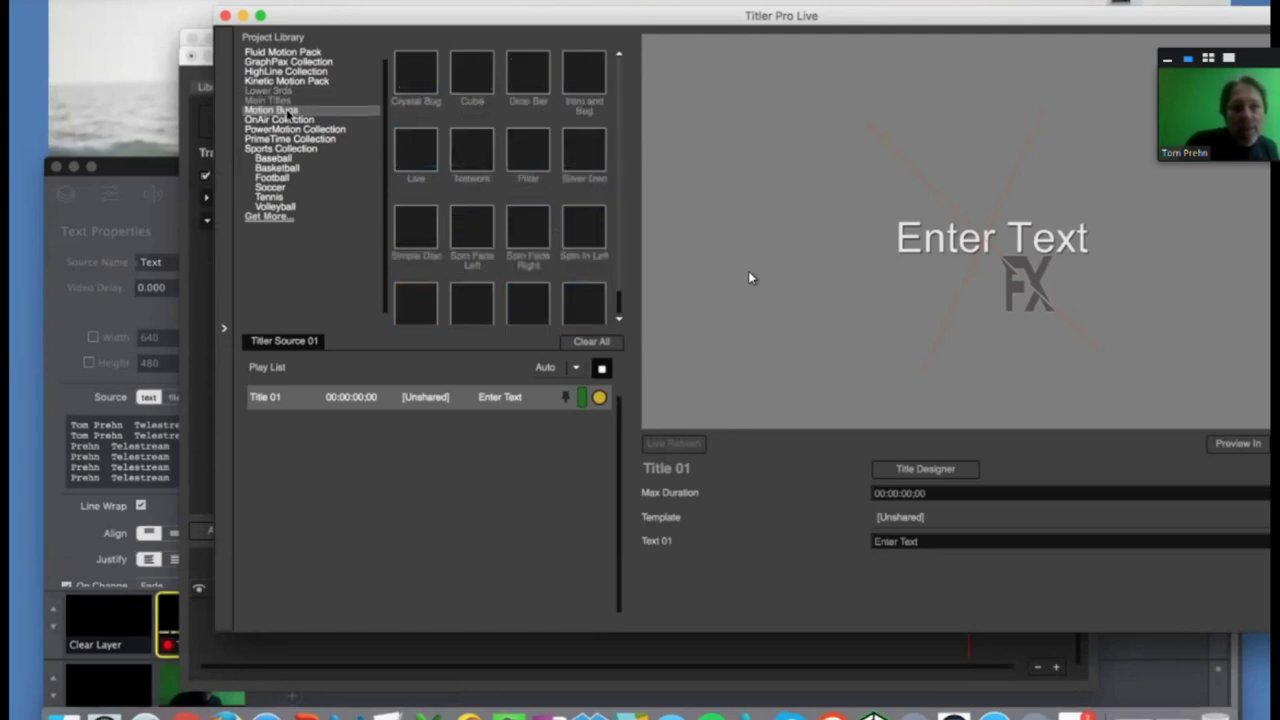
click(280, 102)
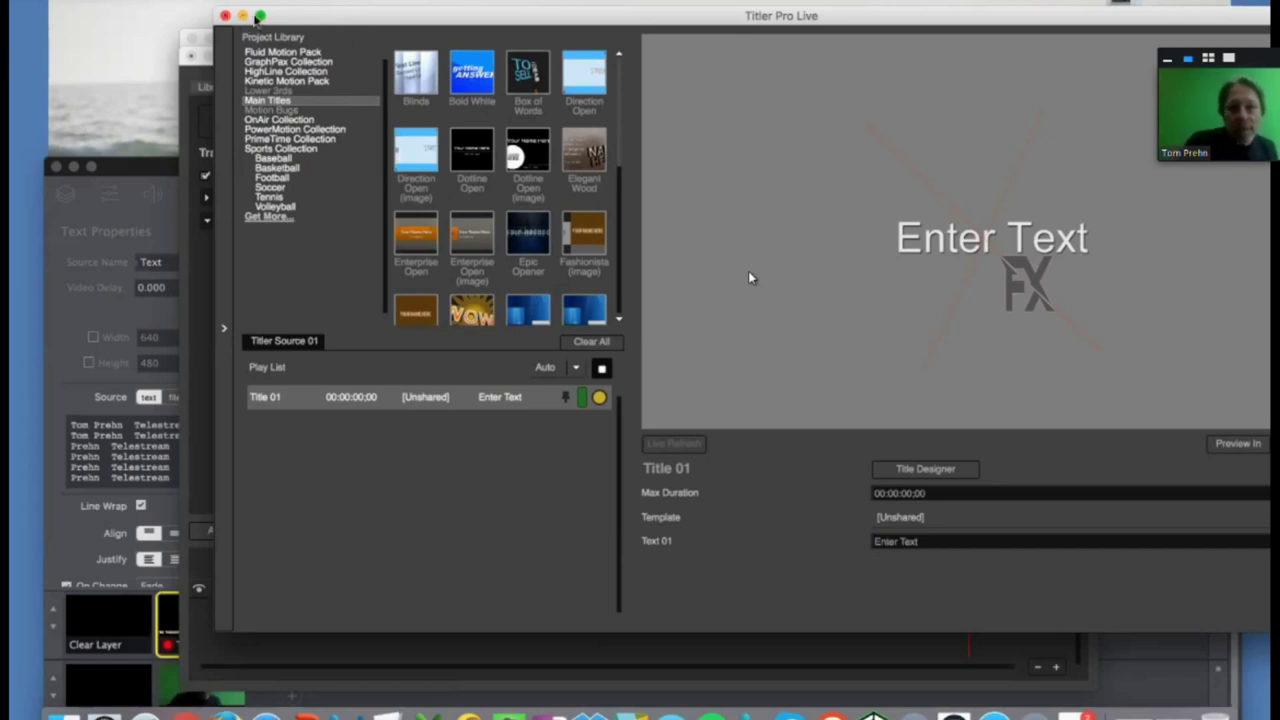
drag(352, 15, 338, 5)
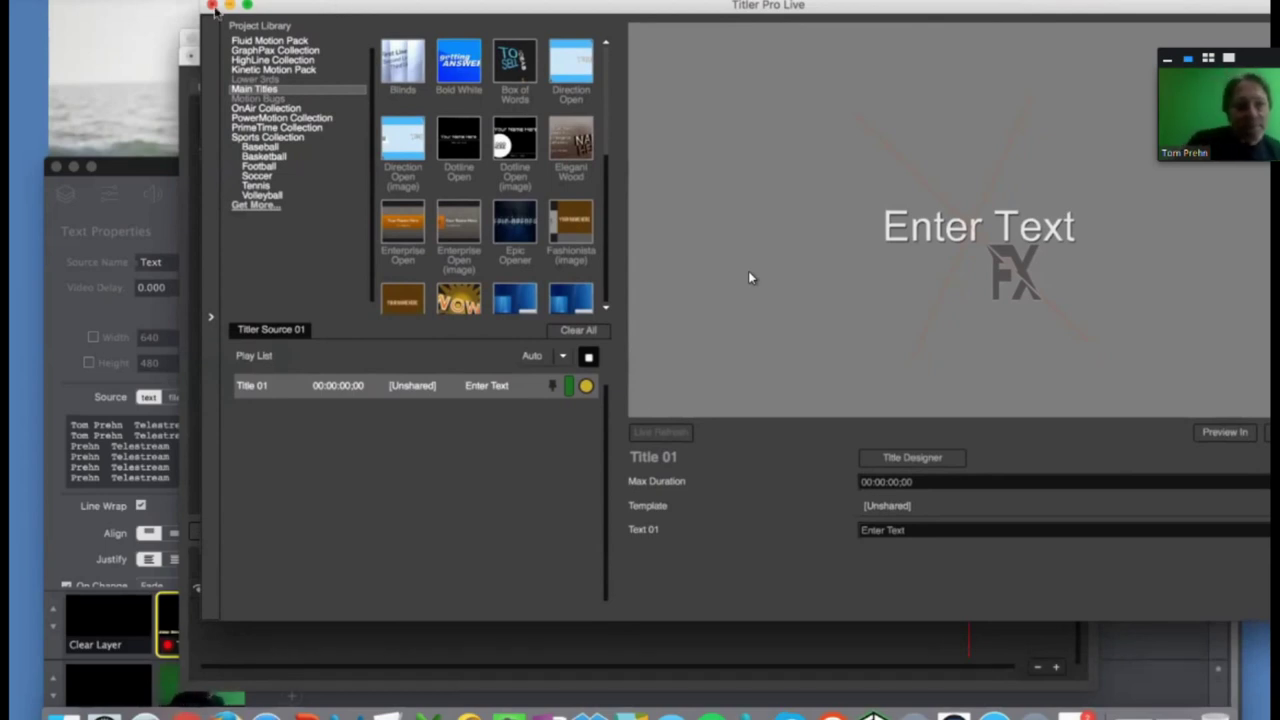
click(140, 171)
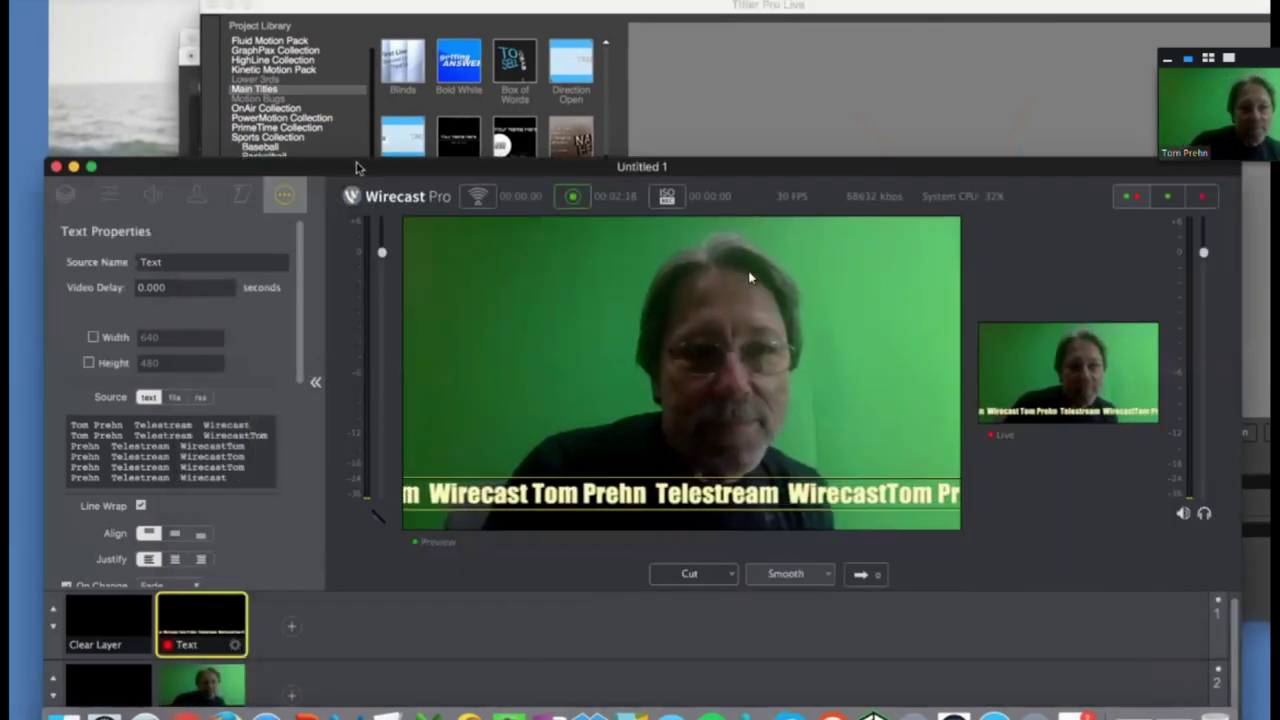
Drag the Wirecast Pro window by its title bar to the top of the screen
drag(357, 163, 345, 22)
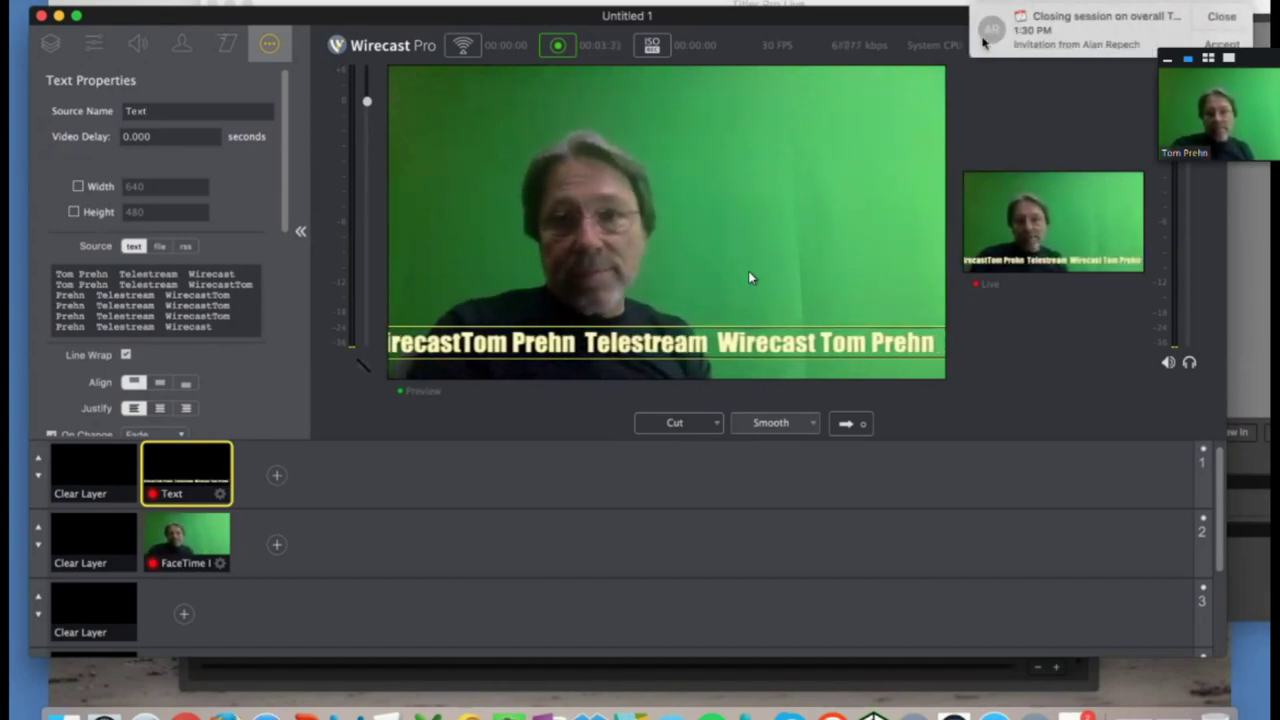
click(1002, 12)
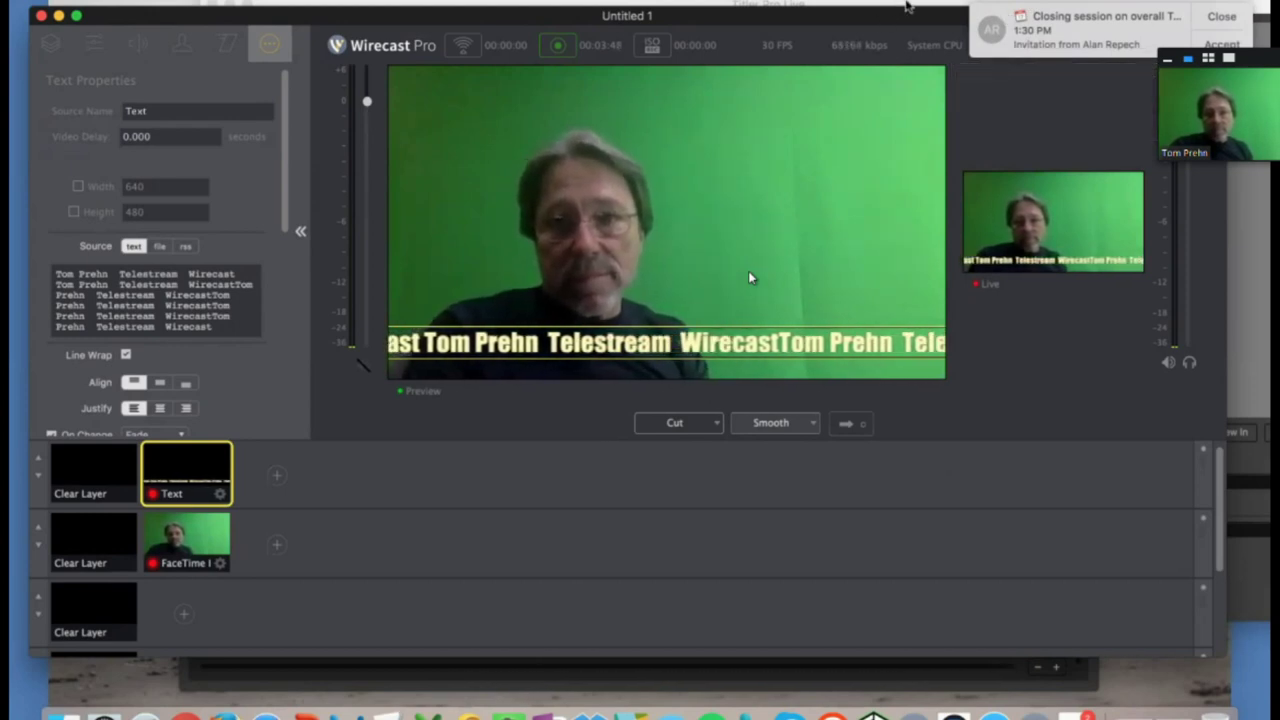
click(751, 278)
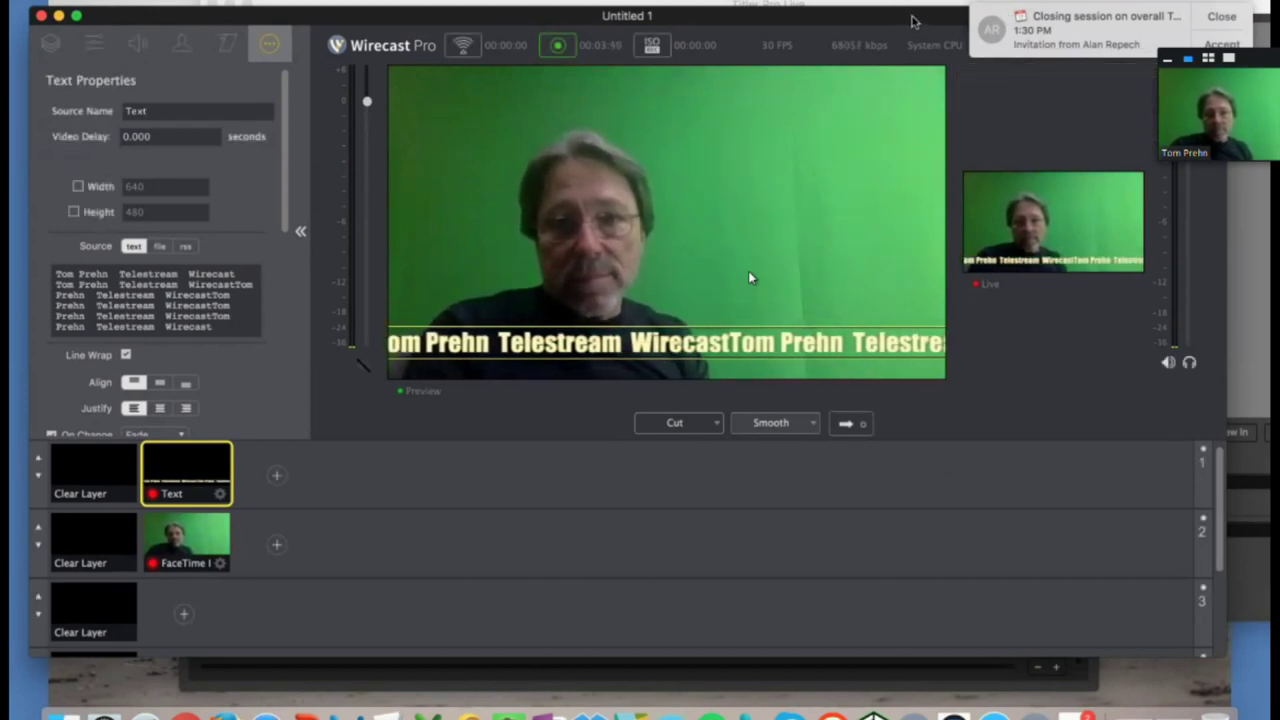